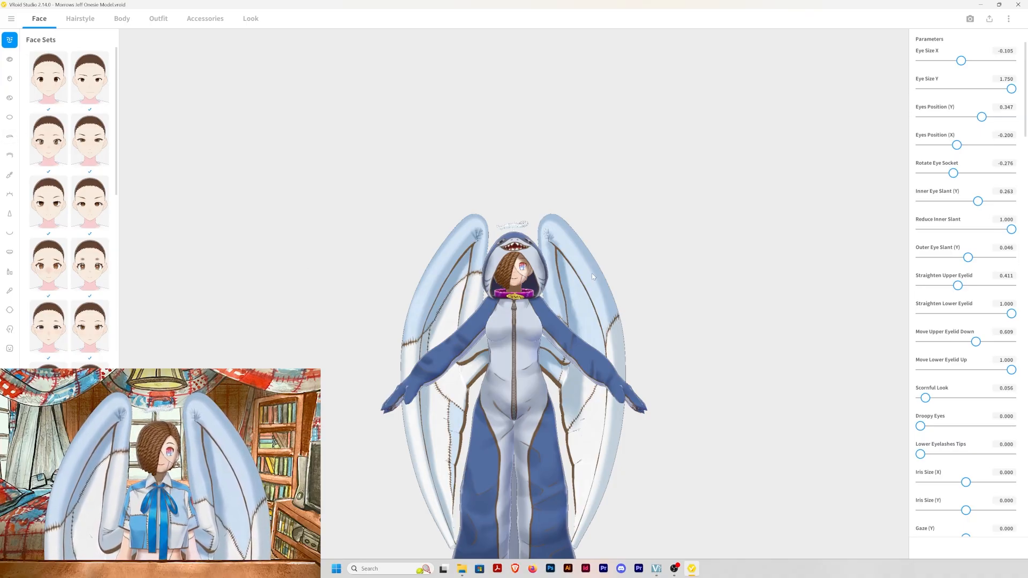
# Review the custom Extra, Base Hair and Side items of the hairstyle and examine the model's wings from several angles
pyautogui.scroll(5, 593, 274)
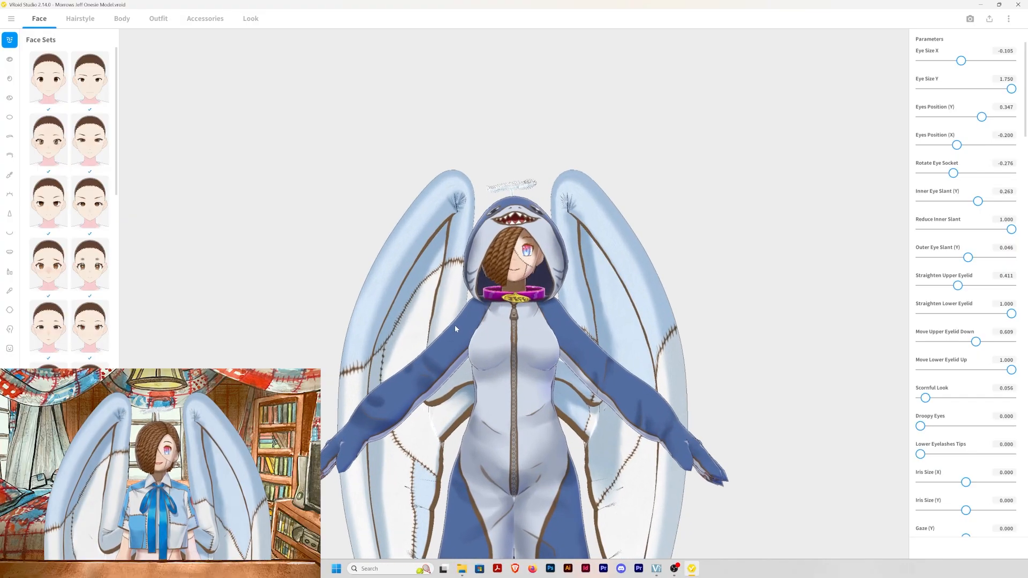
pyautogui.moveTo(490, 307); pyautogui.dragTo(471, 236, button='right')
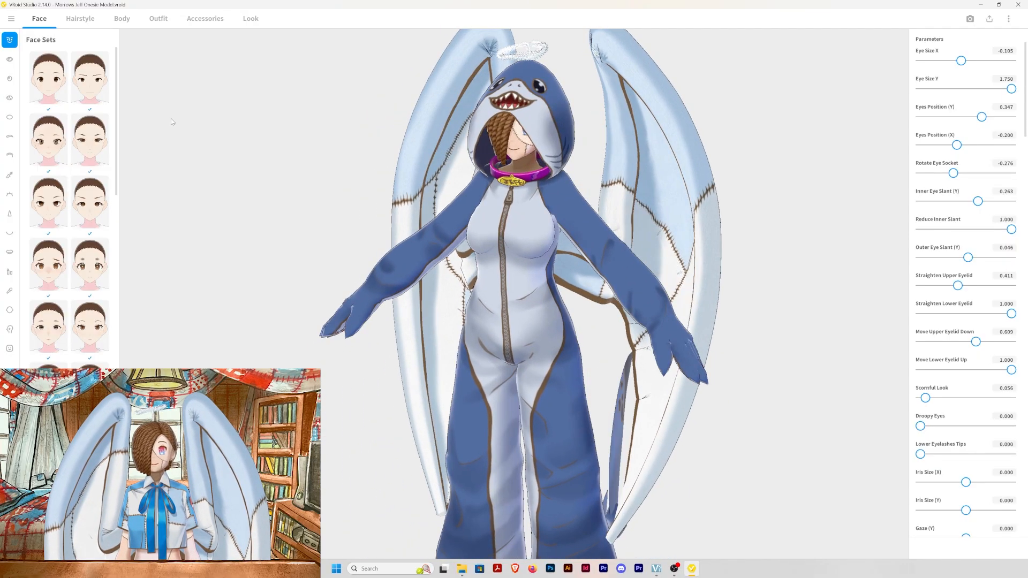
pyautogui.click(73, 22)
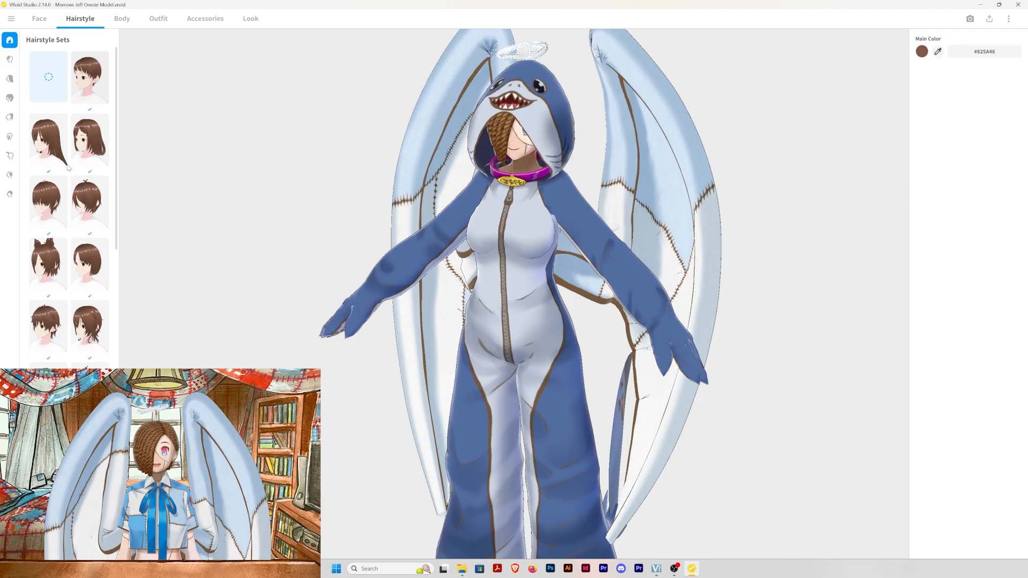
pyautogui.click(9, 177)
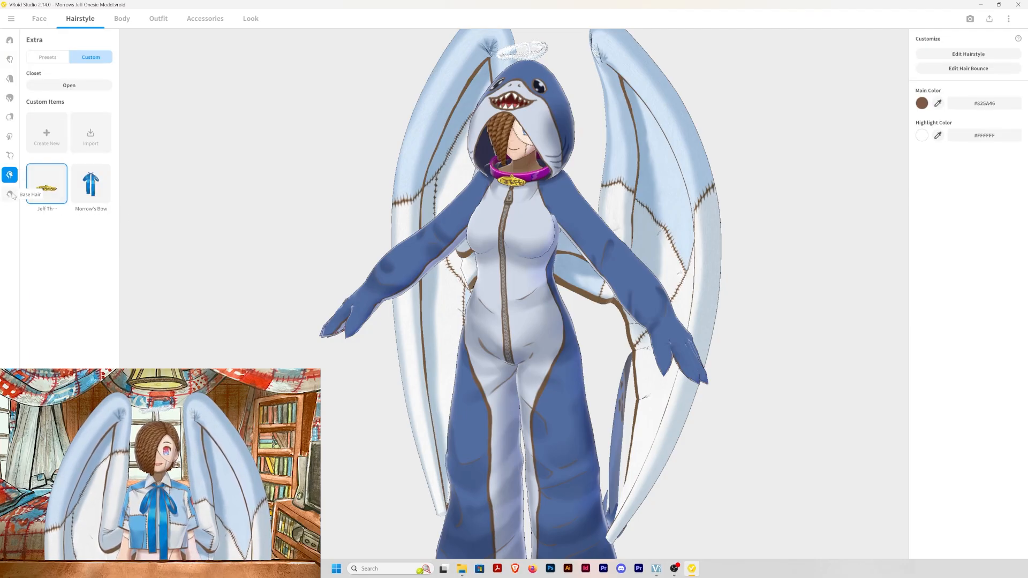
pyautogui.click(10, 195)
pyautogui.click(12, 156)
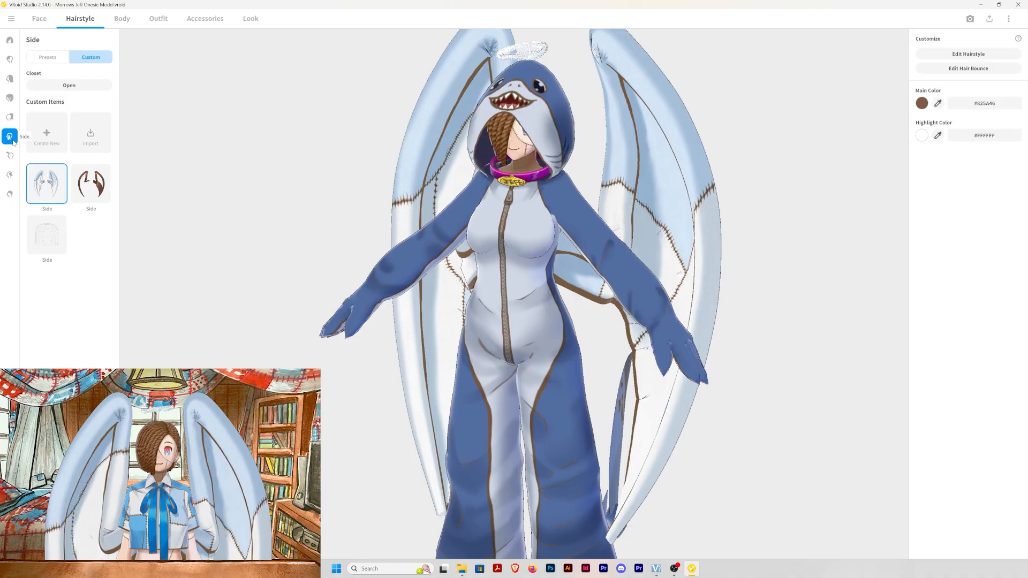
pyautogui.moveTo(300, 224); pyautogui.dragTo(420, 245, button='right')
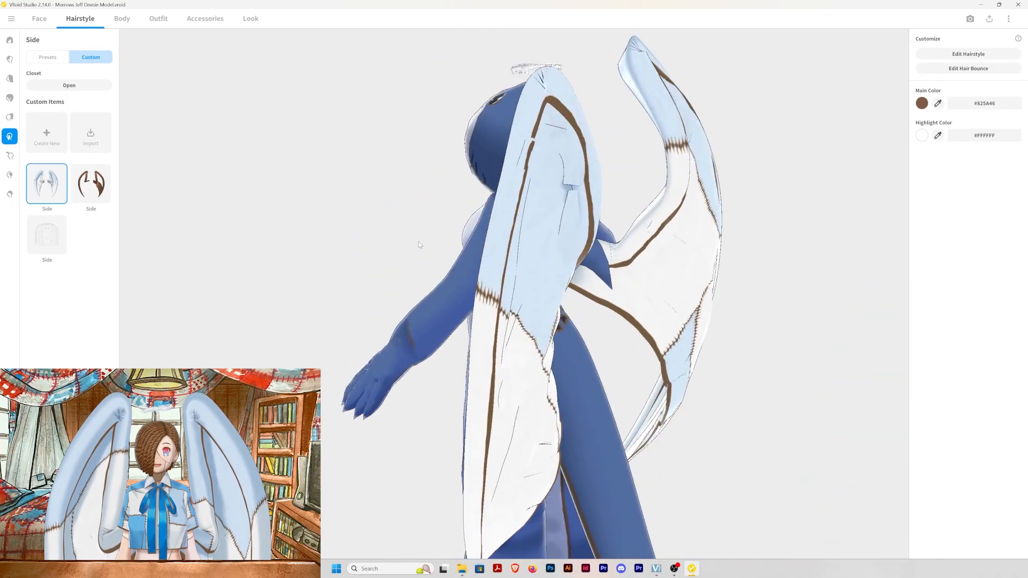
pyautogui.moveTo(161, 182); pyautogui.dragTo(351, 218, button='right')
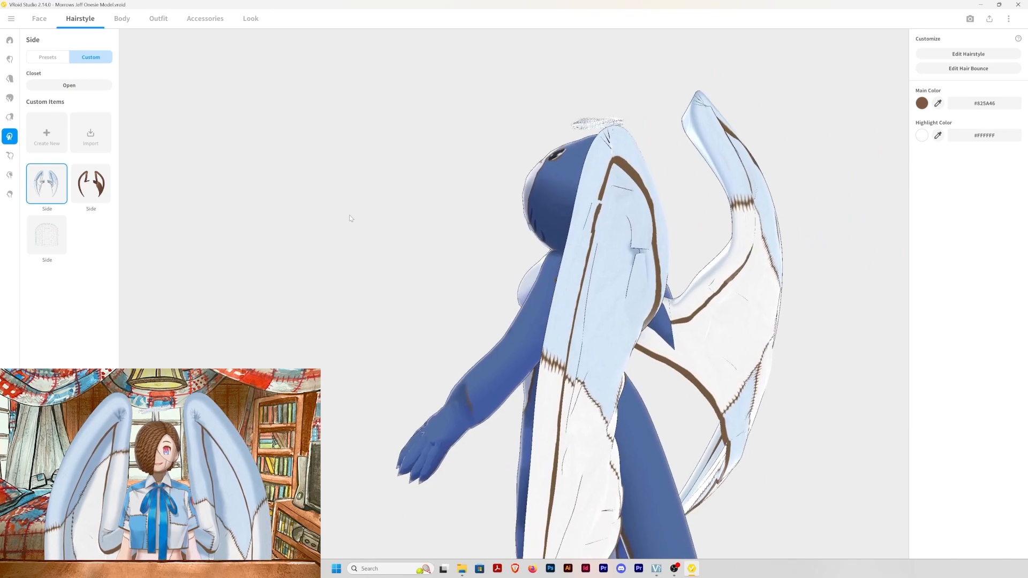
# Examine the shark tail and its fins in the custom Extensions hairstyle category
pyautogui.moveTo(492, 314); pyautogui.dragTo(456, 139, button='middle')
pyautogui.moveTo(482, 252); pyautogui.dragTo(789, 430, button='right')
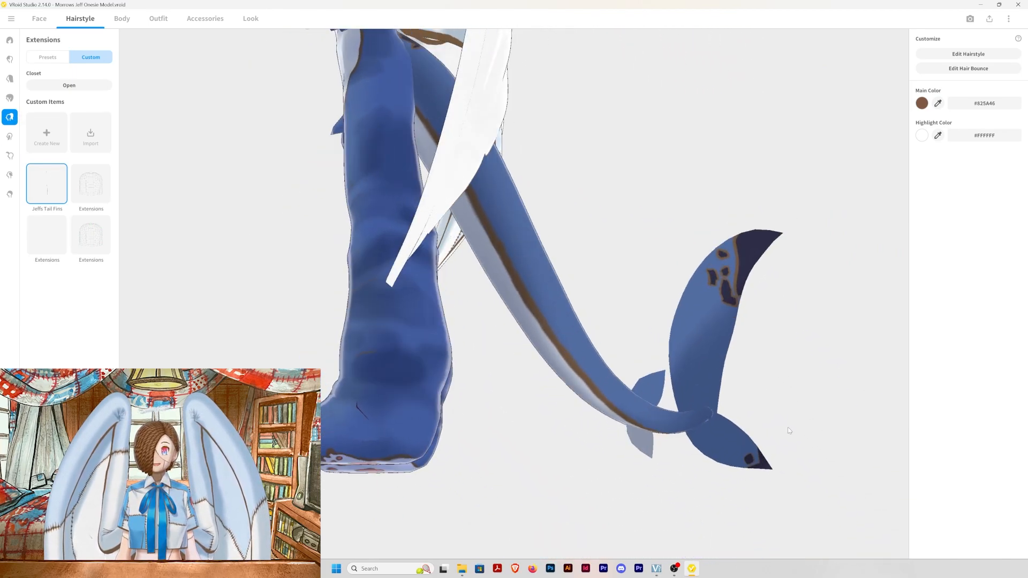
pyautogui.moveTo(623, 262); pyautogui.dragTo(595, 251, button='right')
pyautogui.moveTo(548, 210); pyautogui.dragTo(543, 268, button='middle')
pyautogui.scroll(-6, 551, 274)
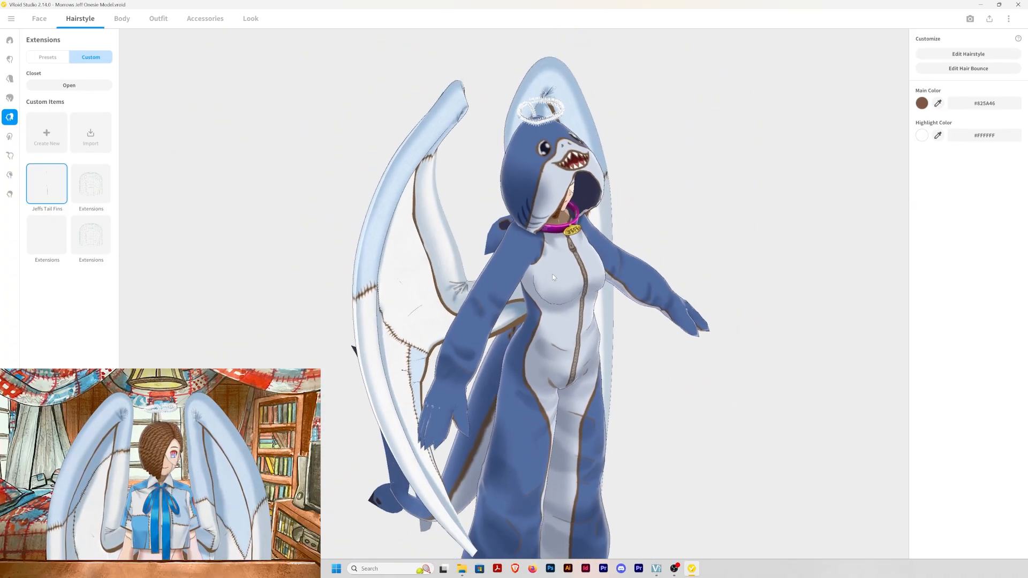
pyautogui.moveTo(584, 274); pyautogui.dragTo(552, 272, button='right')
pyautogui.moveTo(551, 272); pyautogui.dragTo(541, 288, button='middle')
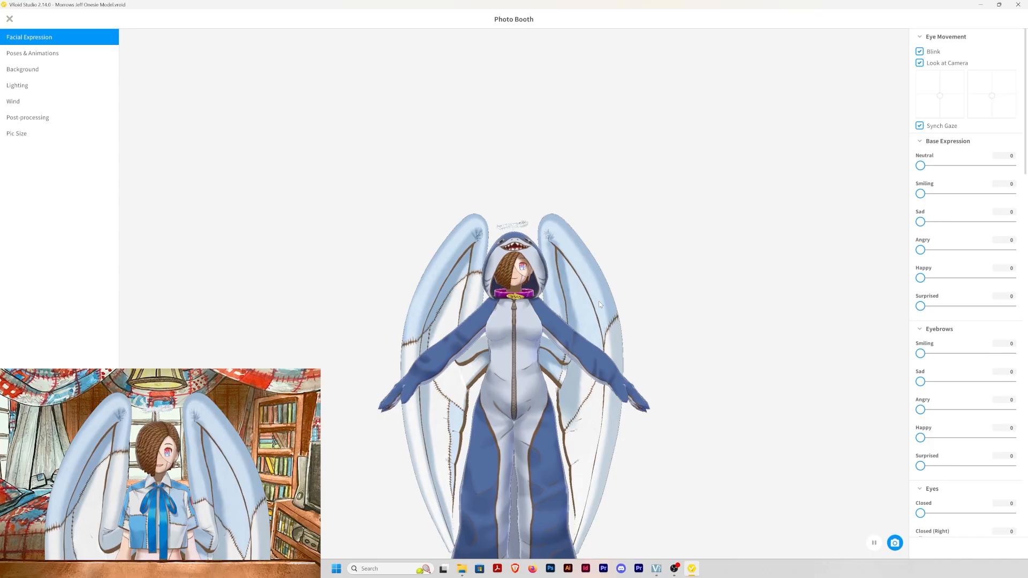
# In Photo Booth's Posing mode, move the head and face-direction controllers to test how the tail fins follow the body
pyautogui.moveTo(599, 301); pyautogui.dragTo(571, 212, button='middle')
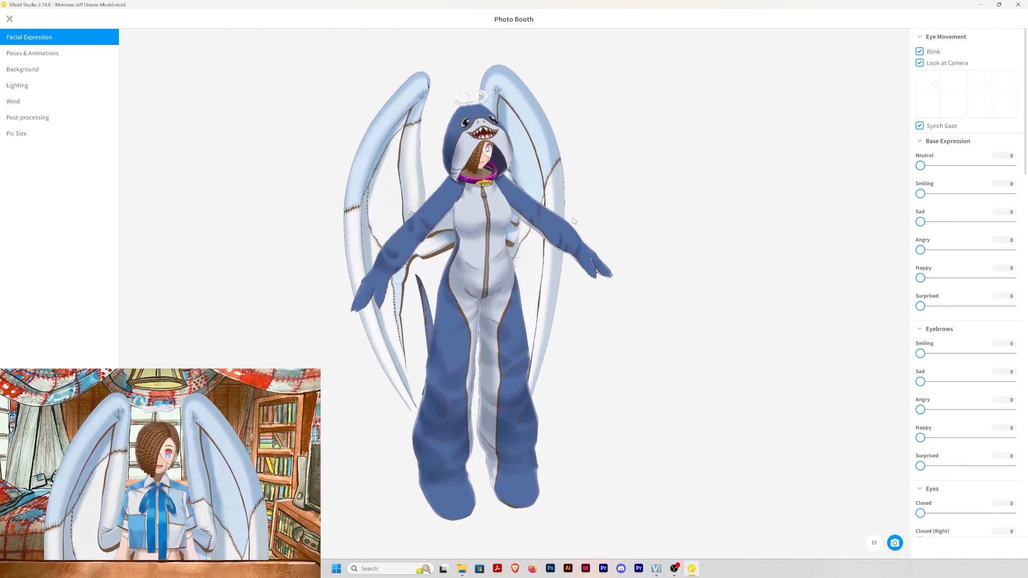
pyautogui.moveTo(569, 216); pyautogui.dragTo(587, 223, button='middle')
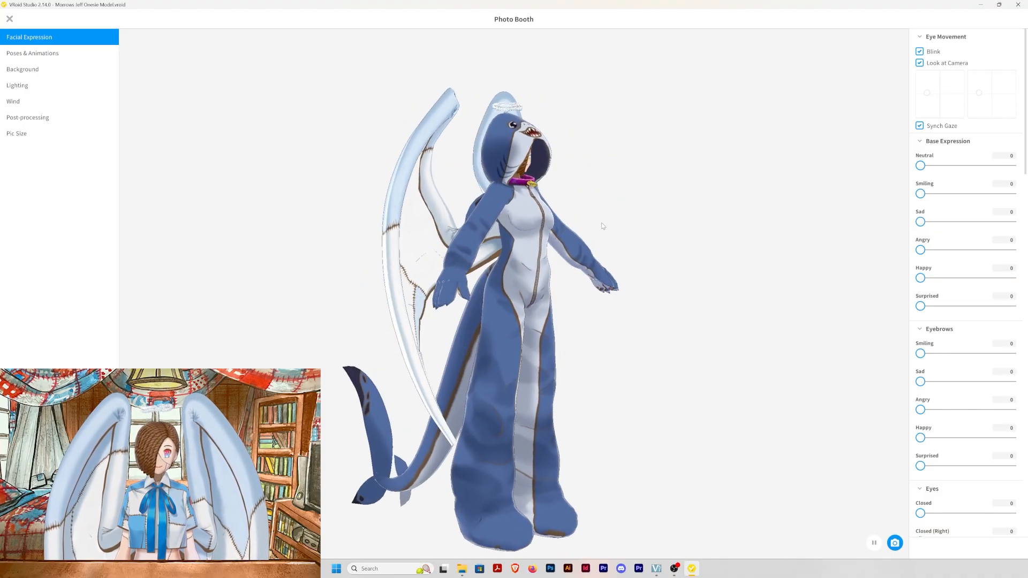
pyautogui.moveTo(583, 220); pyautogui.dragTo(511, 229, button='right')
pyautogui.click(32, 53)
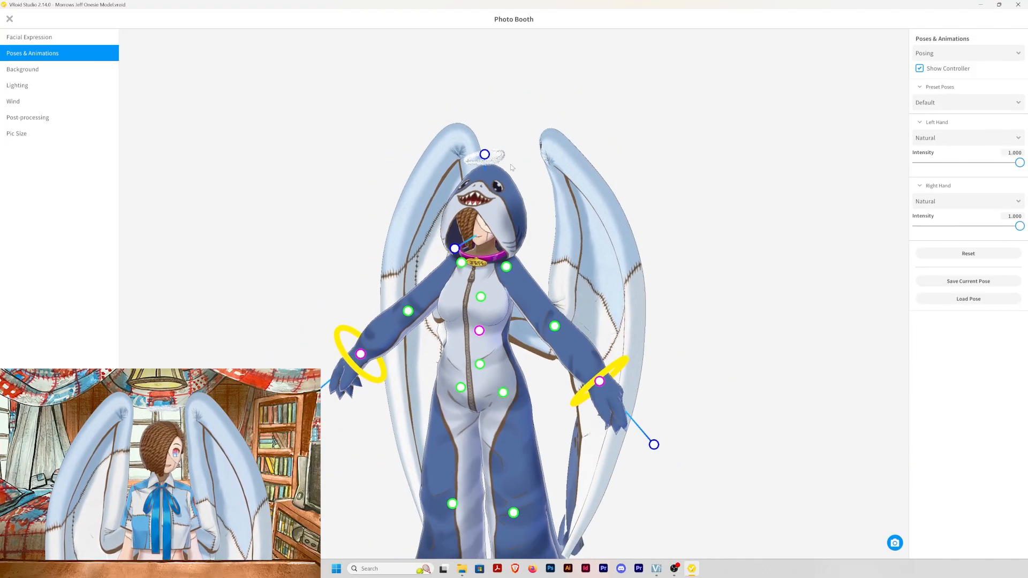
pyautogui.moveTo(485, 155); pyautogui.dragTo(440, 165)
pyautogui.moveTo(675, 262); pyautogui.dragTo(611, 227, button='right')
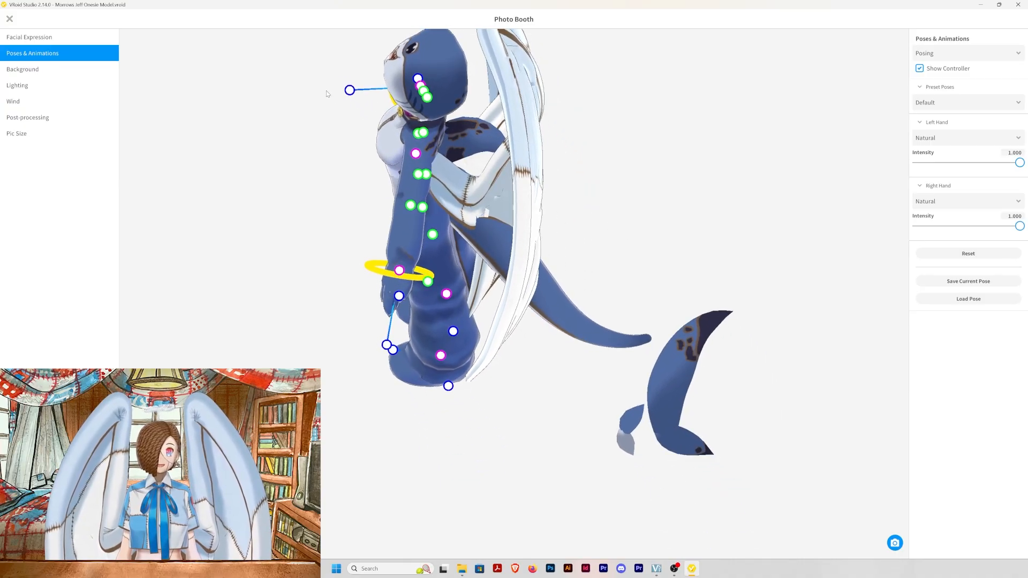
pyautogui.moveTo(348, 91); pyautogui.dragTo(394, 22)
# Preview the Standby 1, Standby 3, Standby 7 and Standby 9 poses from Animations 1, watching the tail and its fins
pyautogui.click(971, 72)
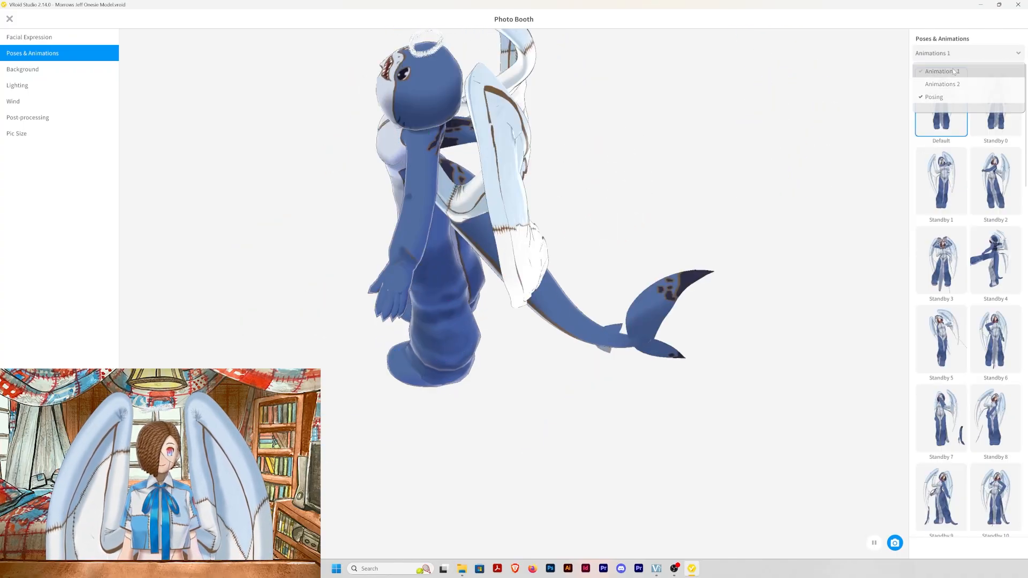
pyautogui.click(959, 181)
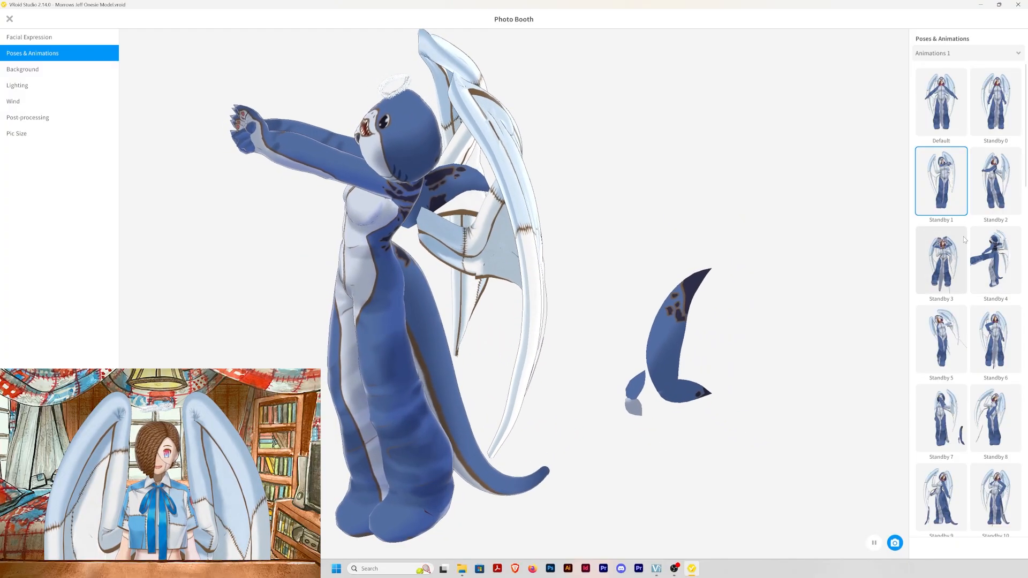
pyautogui.click(928, 284)
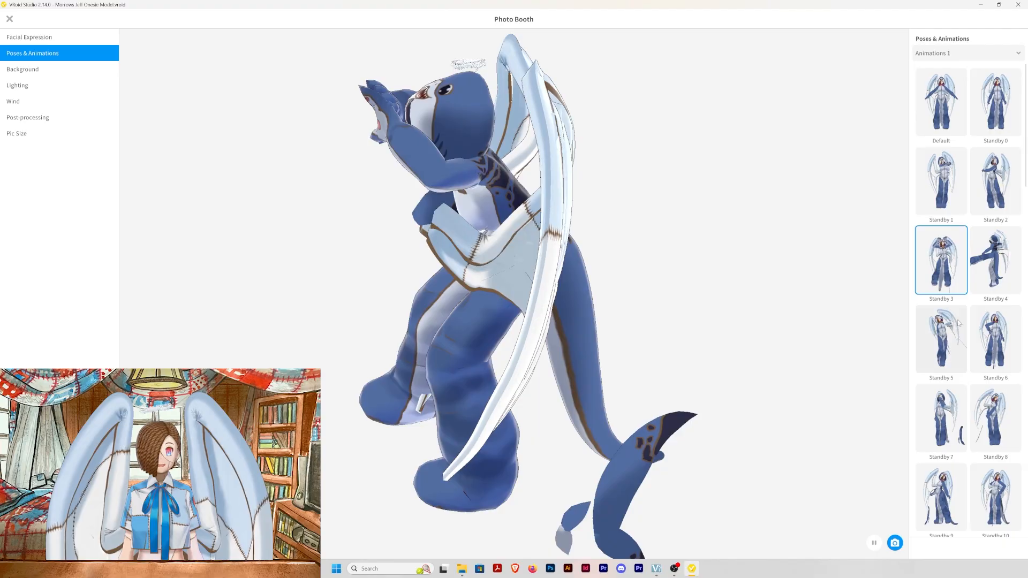
pyautogui.scroll(-1, 964, 322)
pyautogui.click(941, 358)
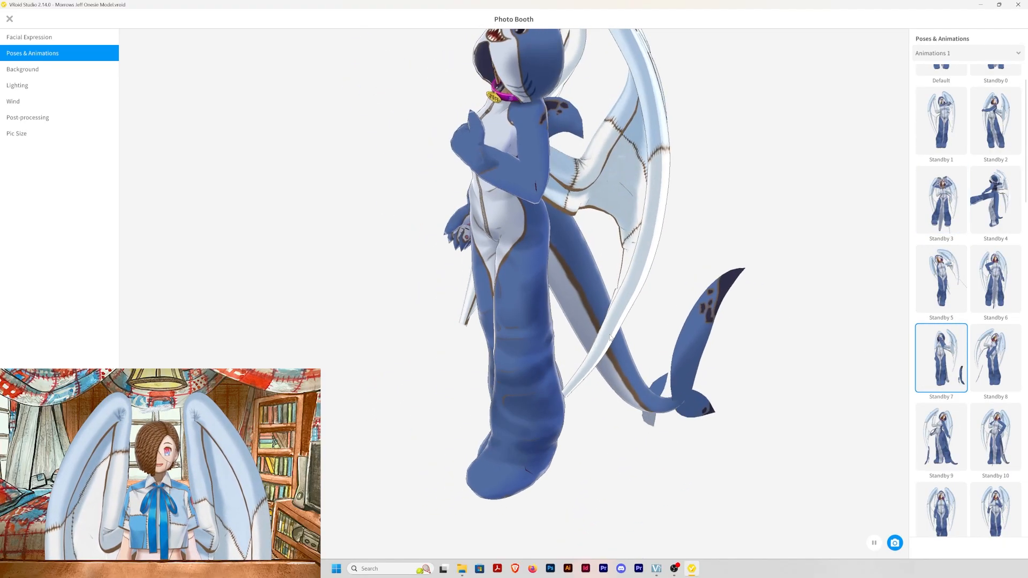
pyautogui.click(942, 416)
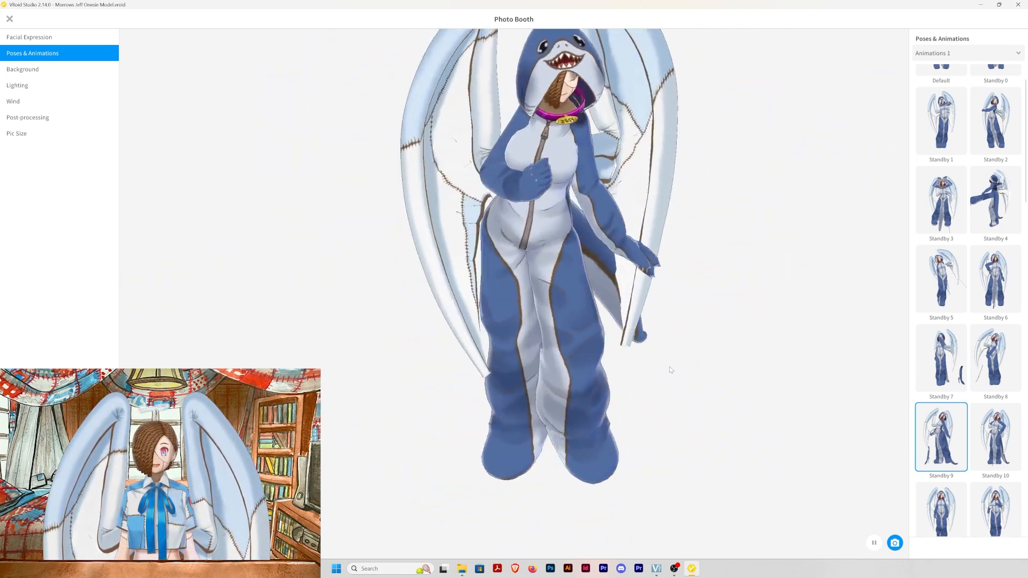
pyautogui.scroll(-3, 941, 353)
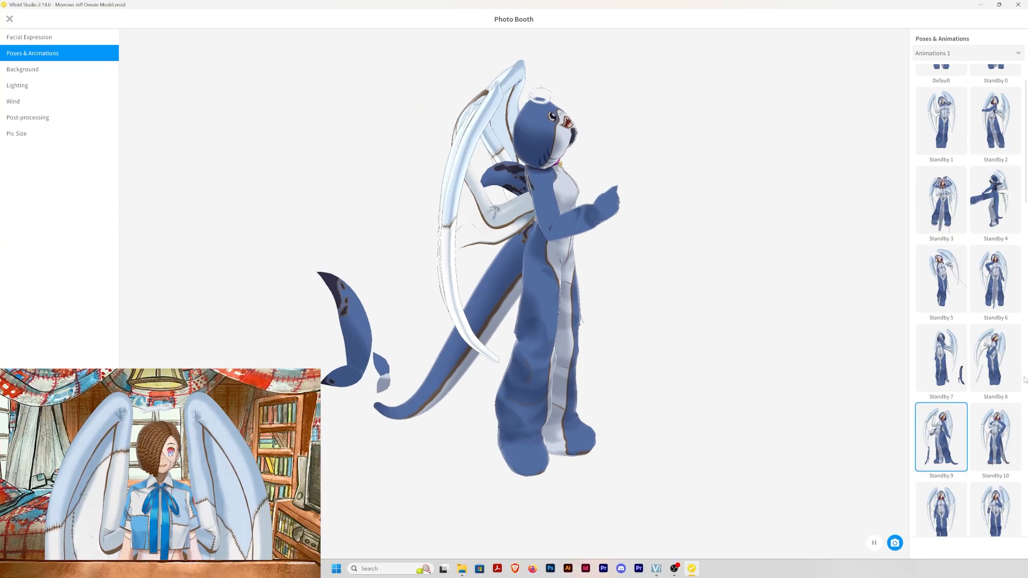
# Preview the Walking and Jumping 1 animations, and switch to the Animations 2 set and back to Animations 1
pyautogui.click(938, 353)
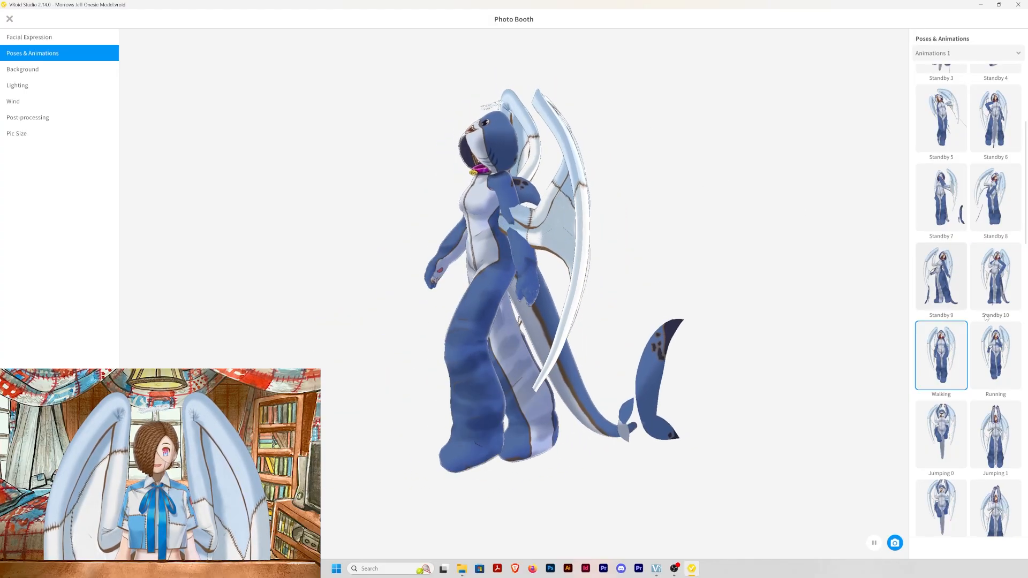
pyautogui.scroll(-2, 987, 318)
pyautogui.click(985, 348)
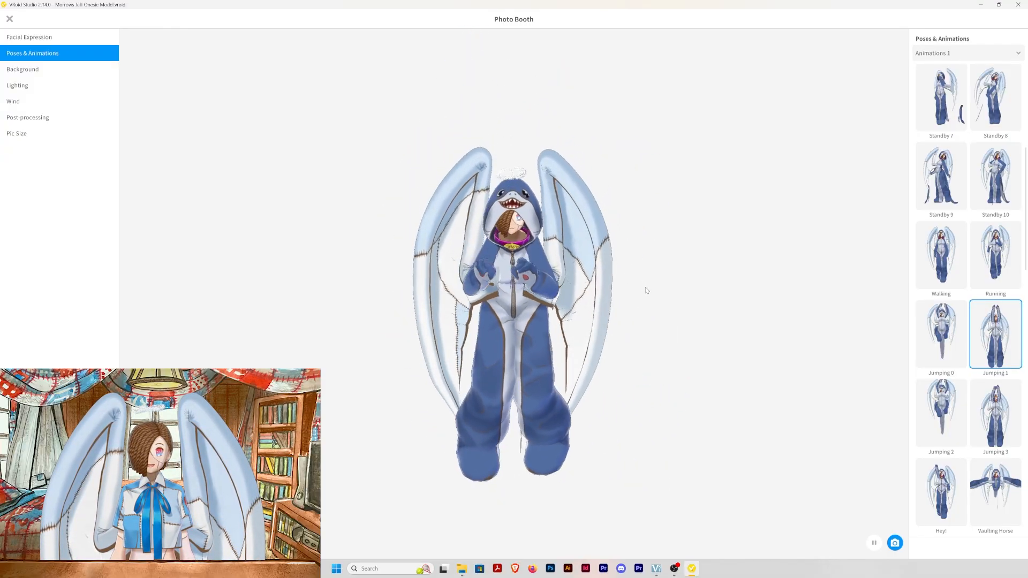
pyautogui.click(942, 53)
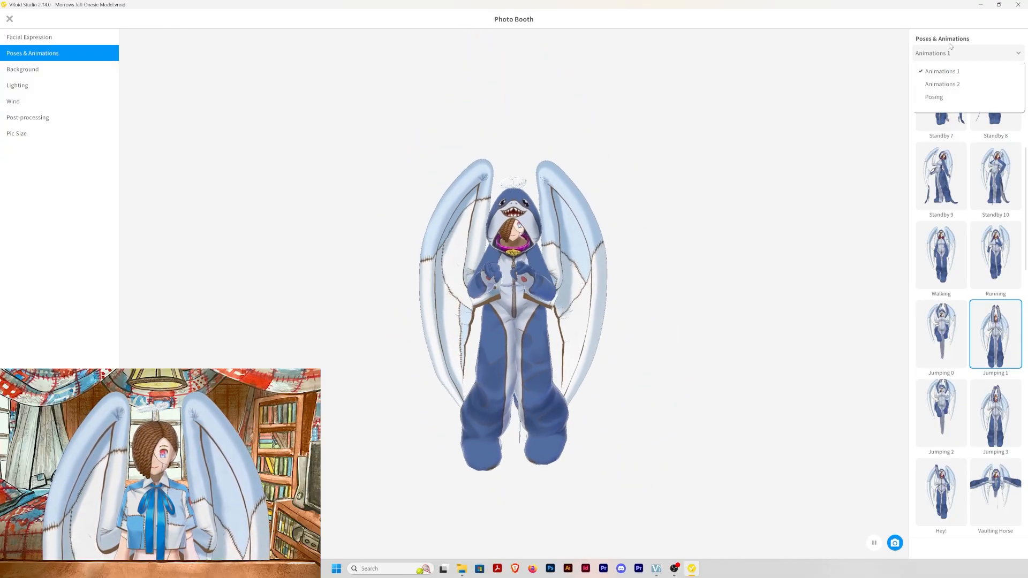
pyautogui.click(942, 84)
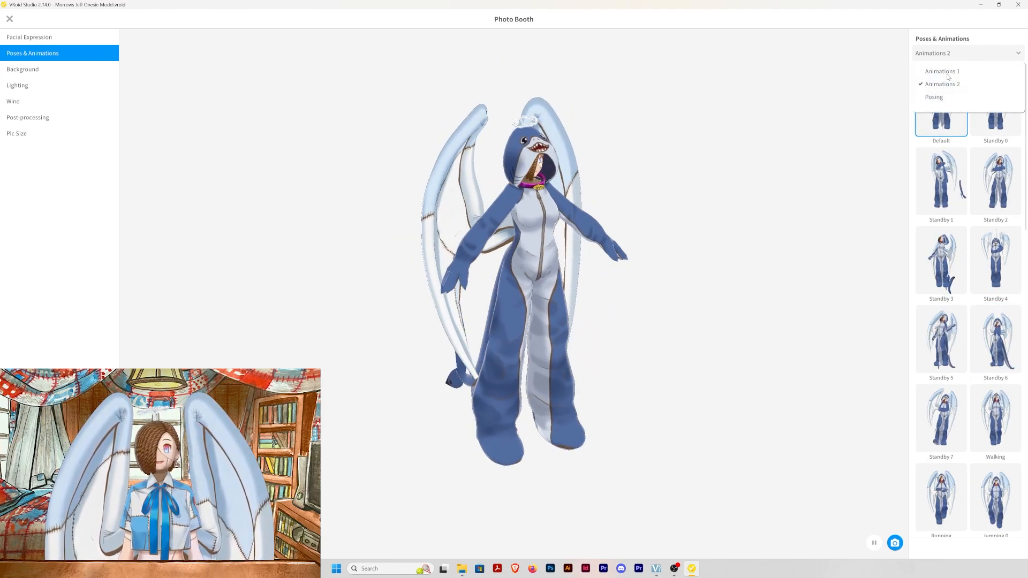
pyautogui.click(947, 73)
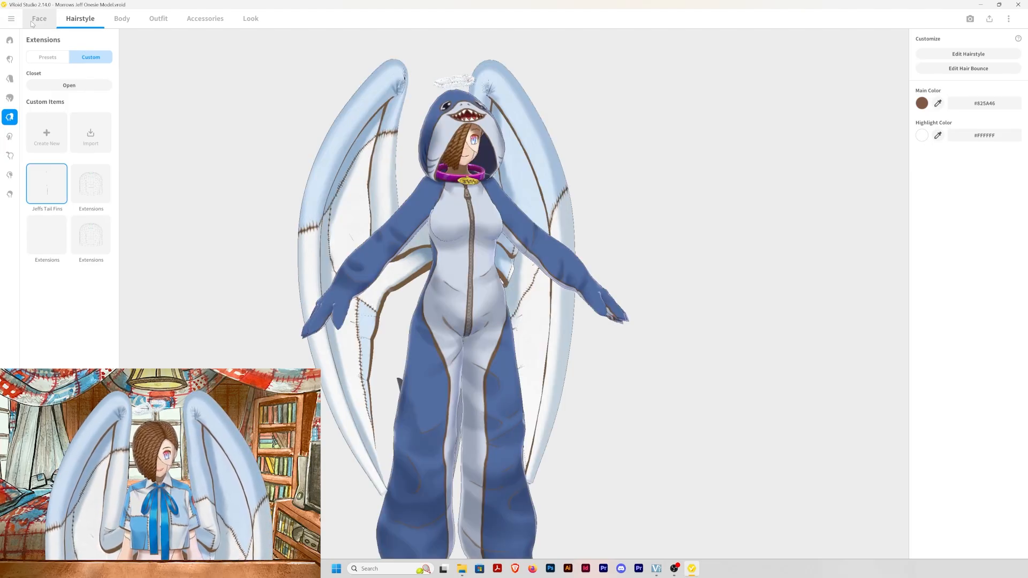
pyautogui.moveTo(404, 165); pyautogui.dragTo(427, 144, button='middle')
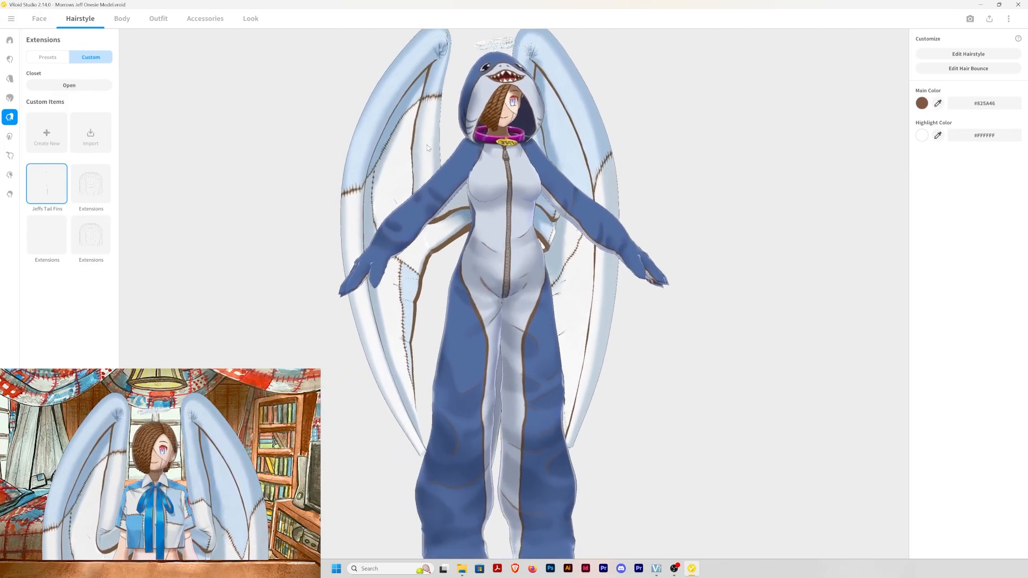
pyautogui.scroll(-2, 428, 146)
pyautogui.moveTo(428, 149); pyautogui.dragTo(494, 203)
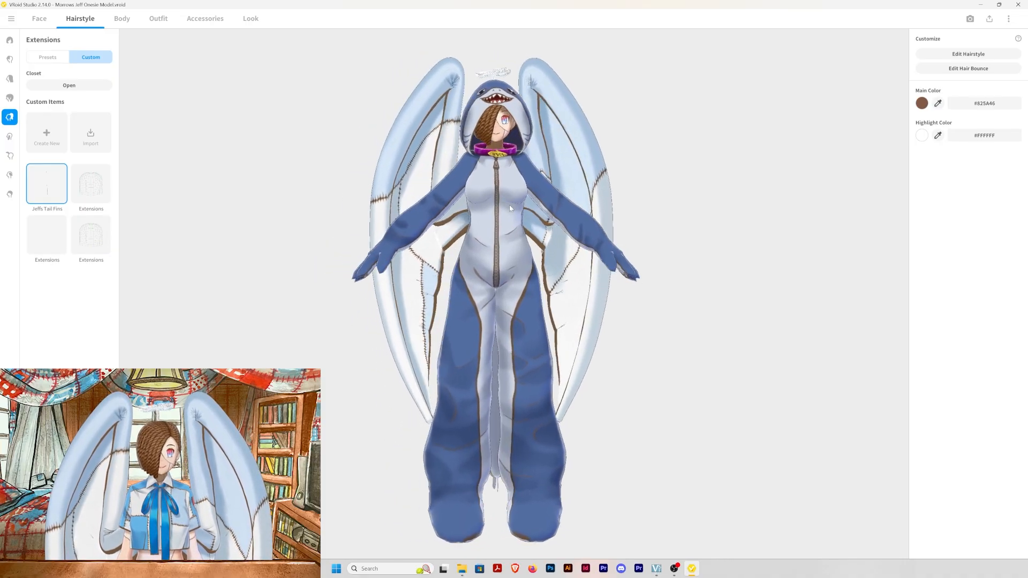
pyautogui.moveTo(510, 208); pyautogui.dragTo(492, 207, button='middle')
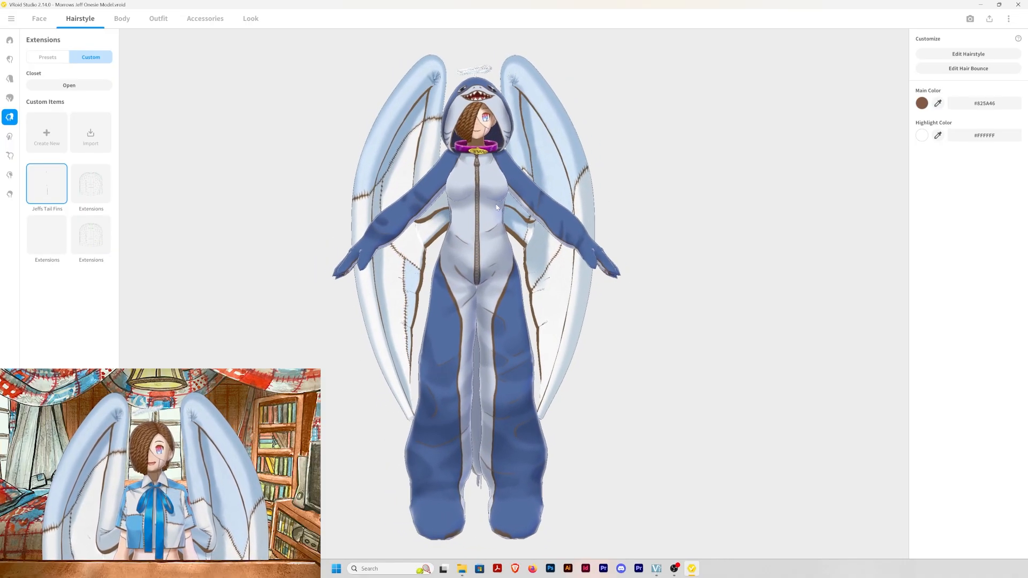
pyautogui.moveTo(497, 207)
pyautogui.mouseDown()
pyautogui.moveTo(482, 208)
pyautogui.moveTo(530, 208)
pyautogui.moveTo(492, 209)
pyautogui.mouseUp()
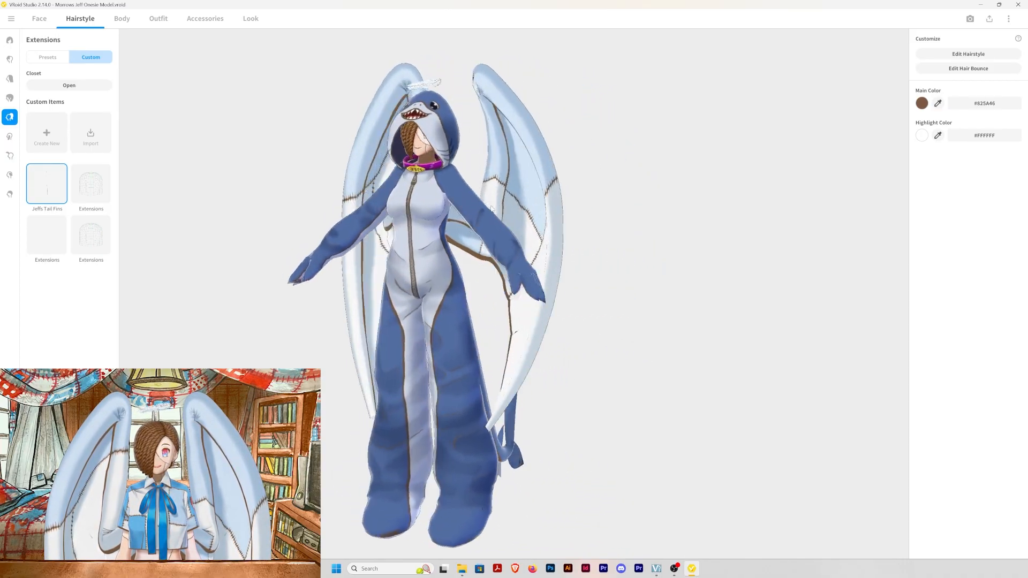
pyautogui.moveTo(492, 209); pyautogui.dragTo(498, 209, button='right')
# Open the face's Expression Editor and preview the U and O mouth expressions on the model up close
pyautogui.click(48, 26)
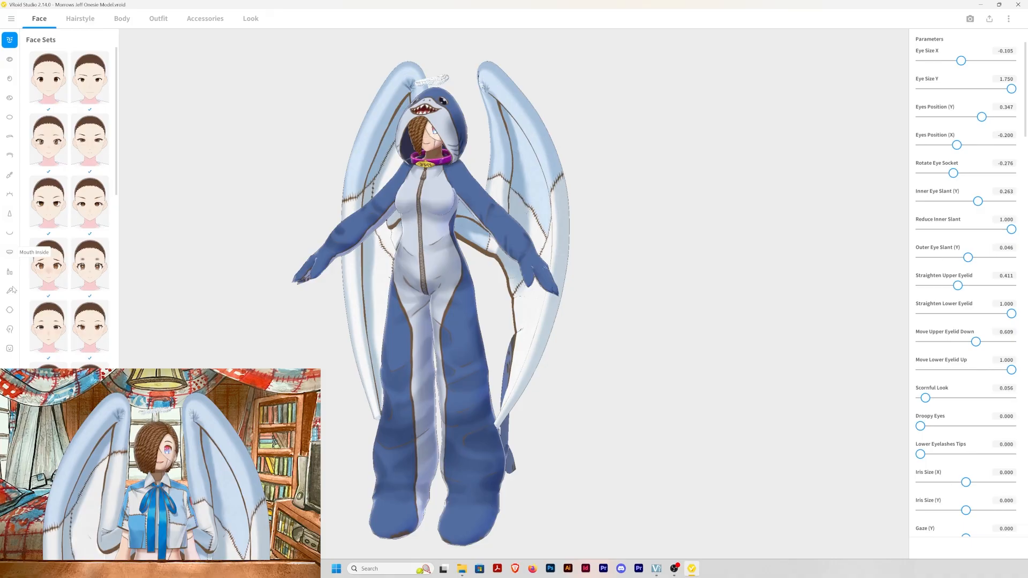
pyautogui.click(9, 348)
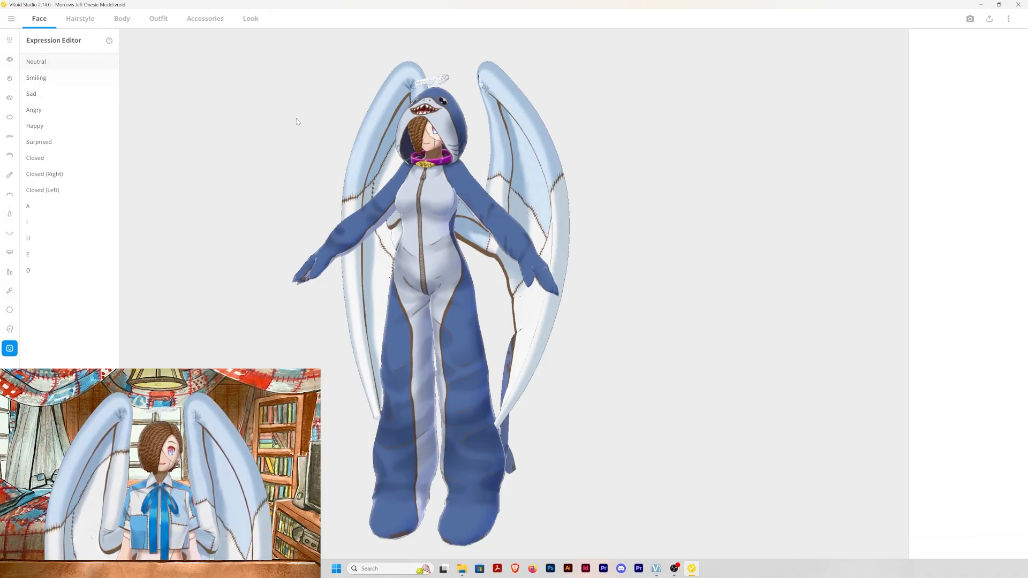
pyautogui.scroll(4, 298, 122)
pyautogui.moveTo(298, 121); pyautogui.dragTo(373, 154, button='right')
pyautogui.moveTo(373, 153); pyautogui.dragTo(365, 194, button='middle')
pyautogui.scroll(1, 365, 194)
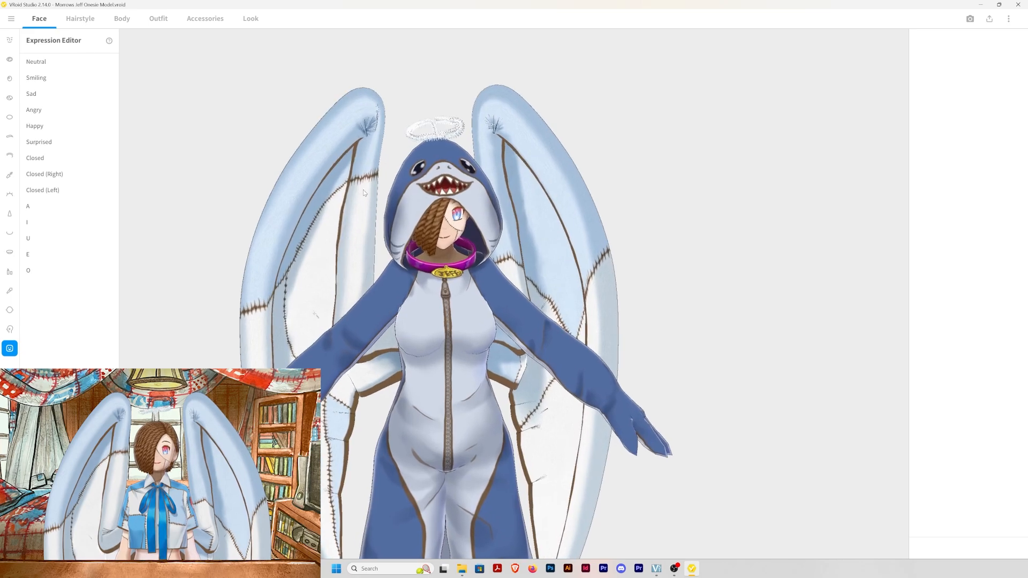
pyautogui.scroll(2, 364, 193)
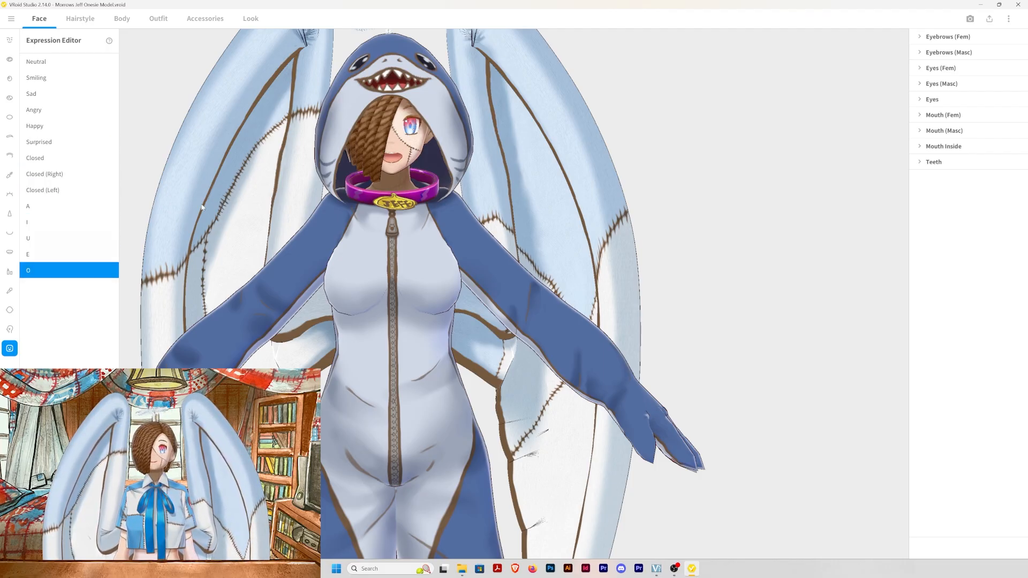
pyautogui.scroll(1, 202, 208)
pyautogui.moveTo(197, 128); pyautogui.dragTo(271, 222, button='middle')
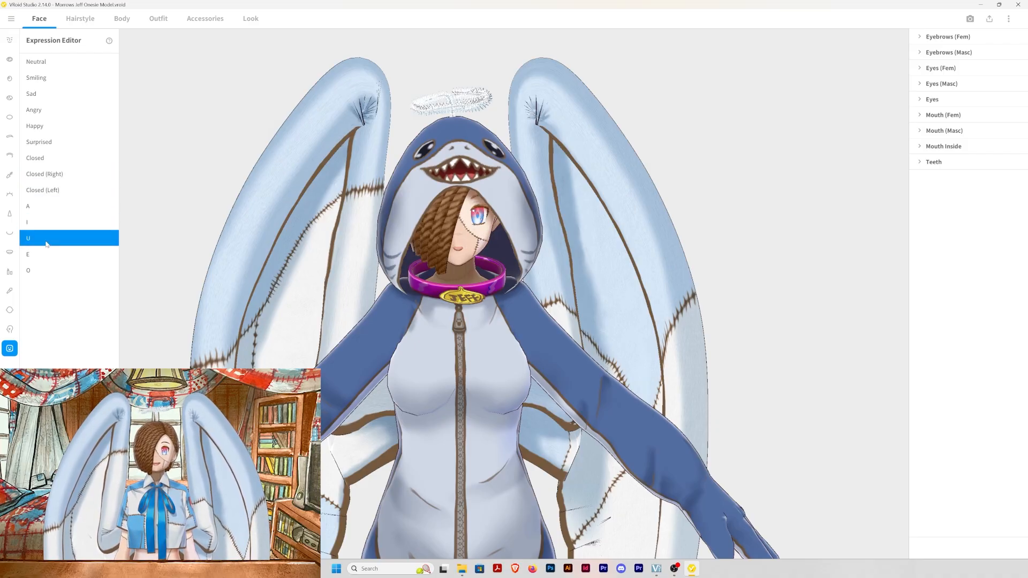
pyautogui.moveTo(198, 210); pyautogui.dragTo(196, 209, button='right')
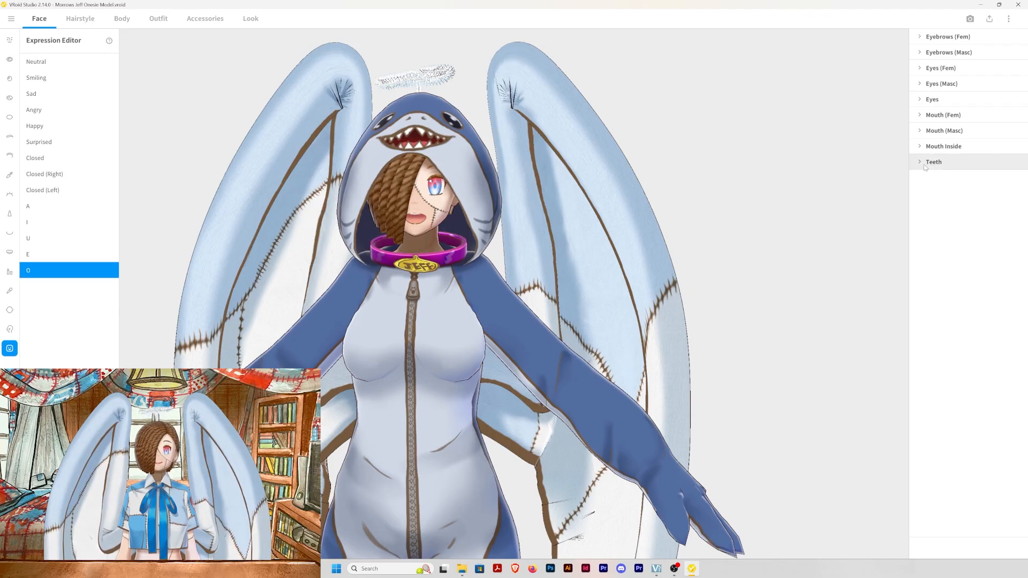
# Return the face preview from the O mouth expression to Neutral and view the whole upper body
pyautogui.click(923, 100)
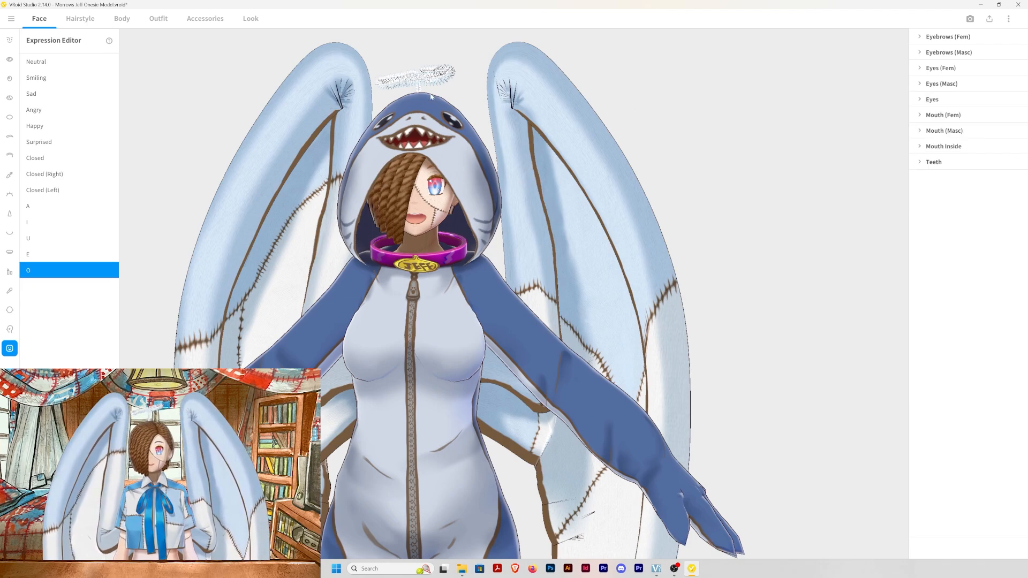
pyautogui.moveTo(627, 105); pyautogui.dragTo(809, 104, button='right')
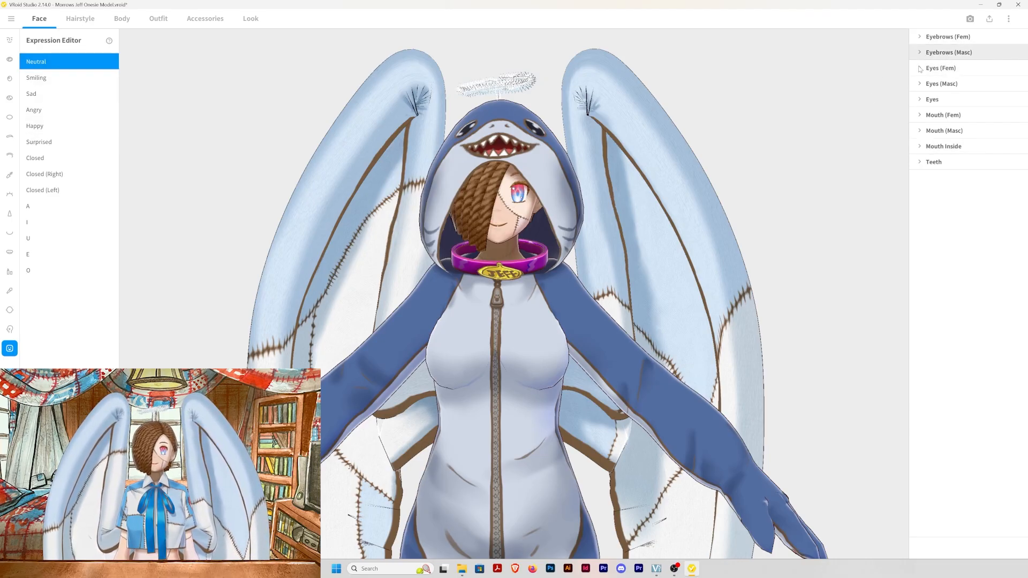
pyautogui.click(758, 247)
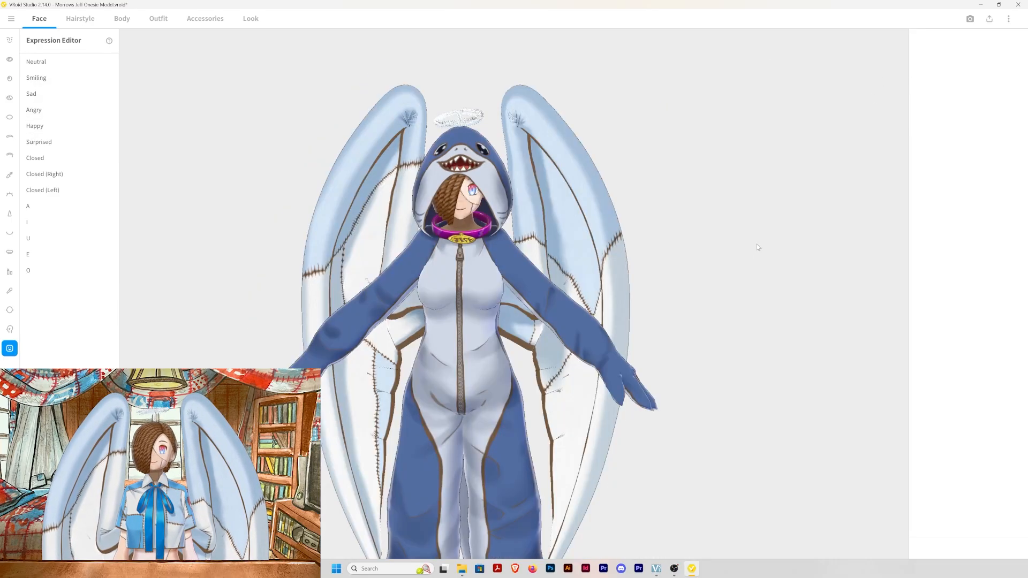
# Open the VRM export for the model and turn off Delete Transparent Meshes in the polygon reduction settings
pyautogui.click(990, 21)
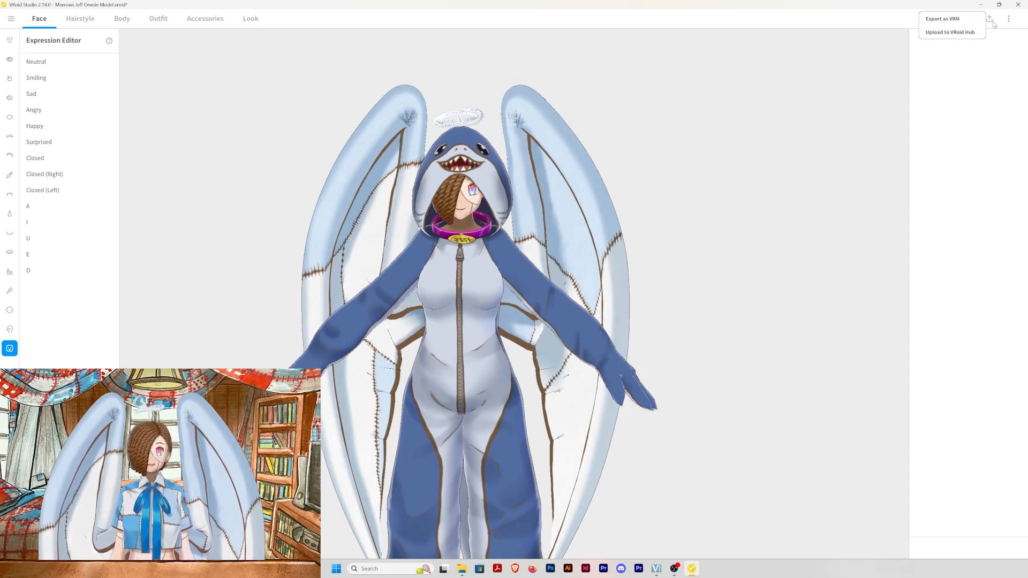
pyautogui.click(951, 20)
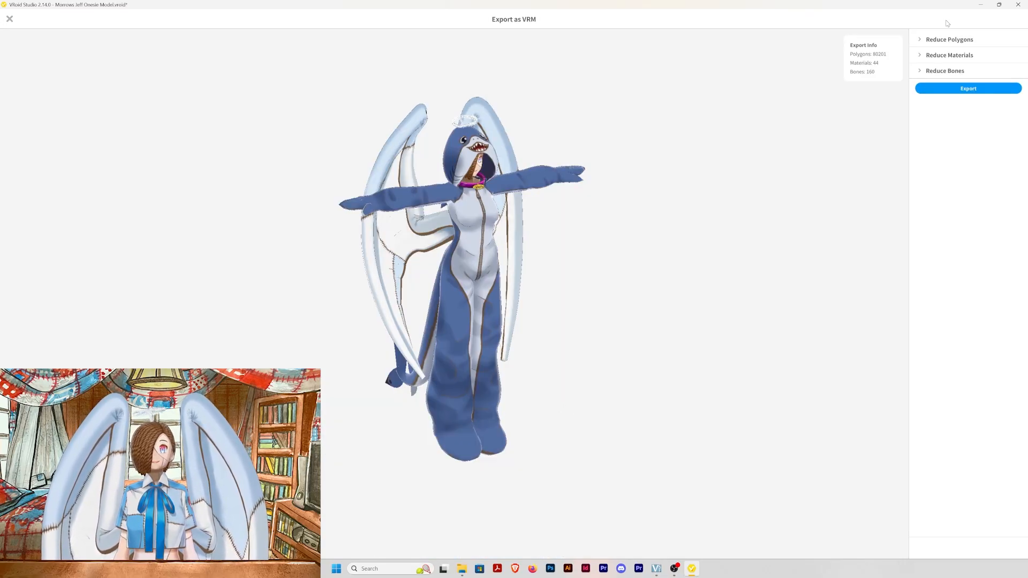
pyautogui.click(924, 40)
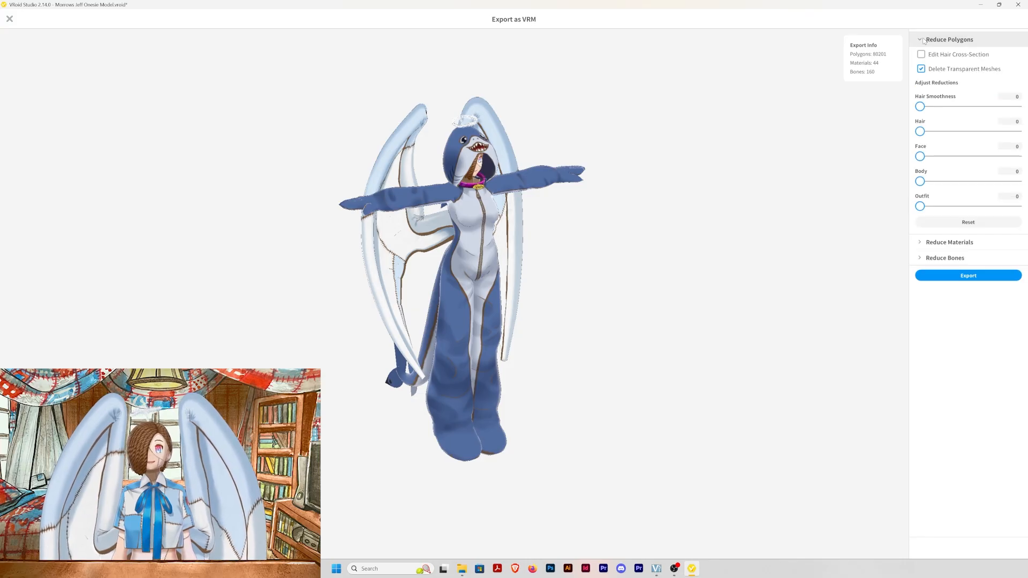
pyautogui.click(922, 69)
pyautogui.click(922, 69)
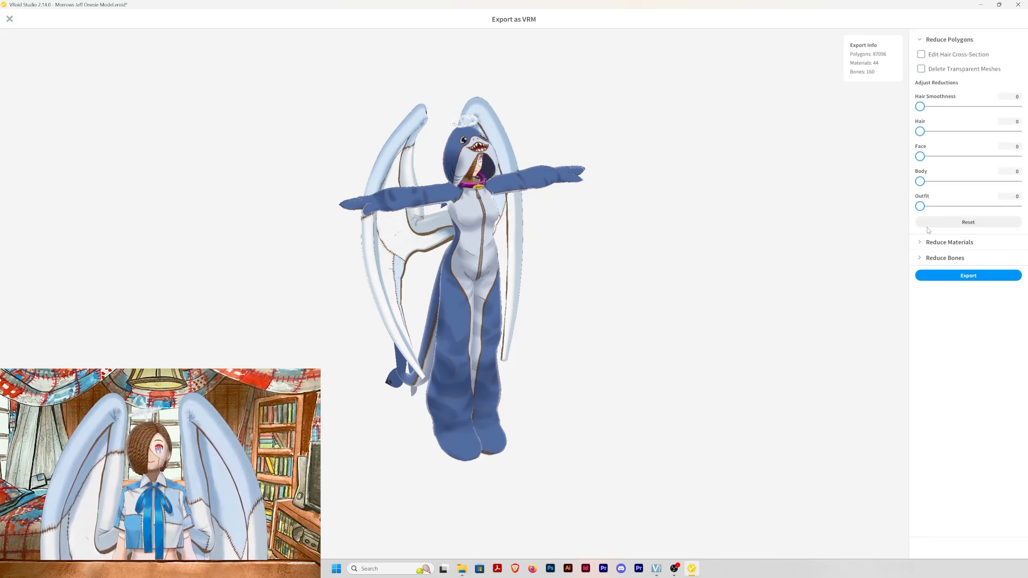
# Review the Reduce Materials and Reduce Bones settings and inspect the model in the export preview
pyautogui.click(919, 243)
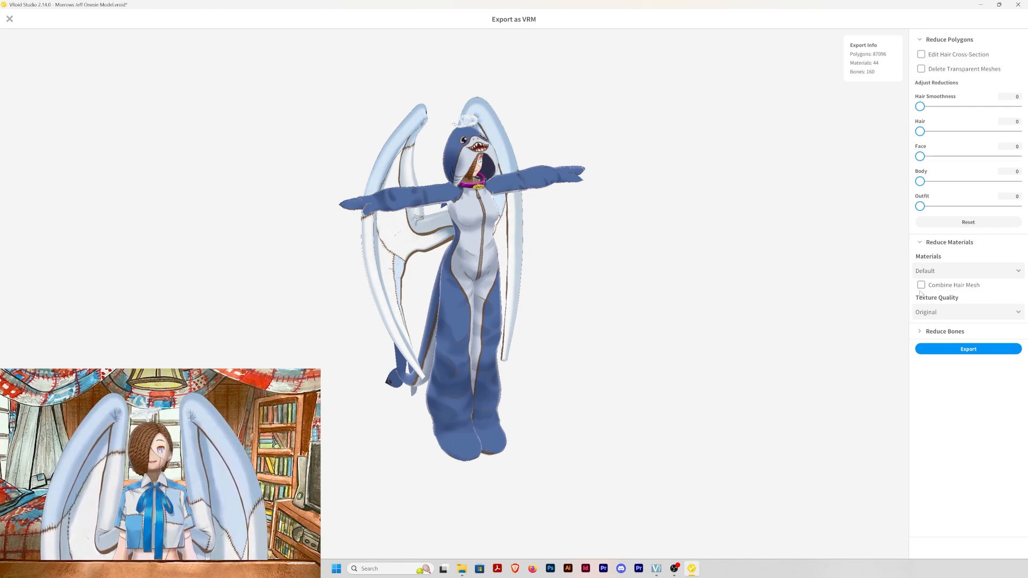
pyautogui.click(921, 334)
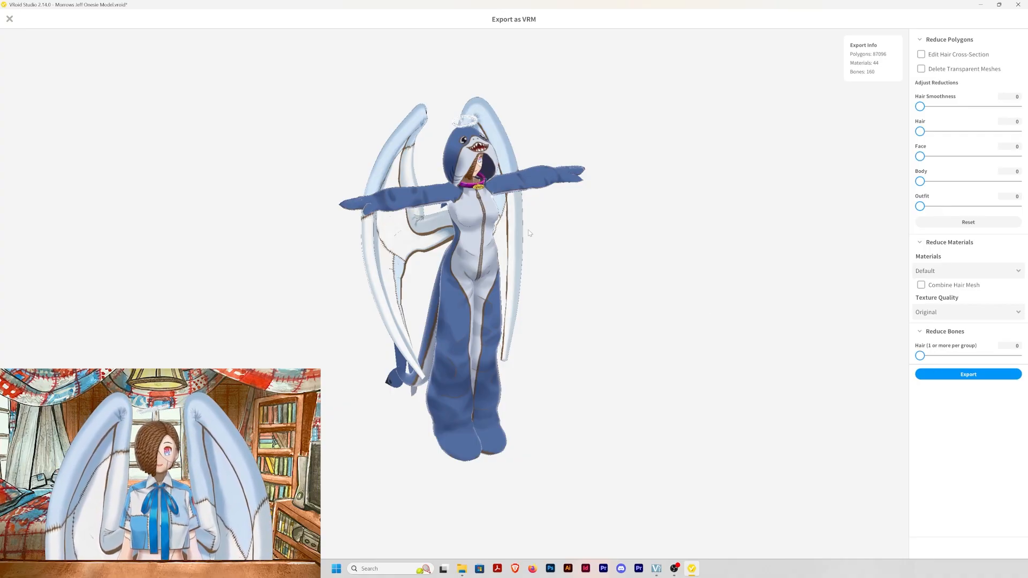
pyautogui.moveTo(509, 218); pyautogui.dragTo(551, 226, button='middle')
pyautogui.scroll(4, 530, 223)
pyautogui.scroll(2, 554, 220)
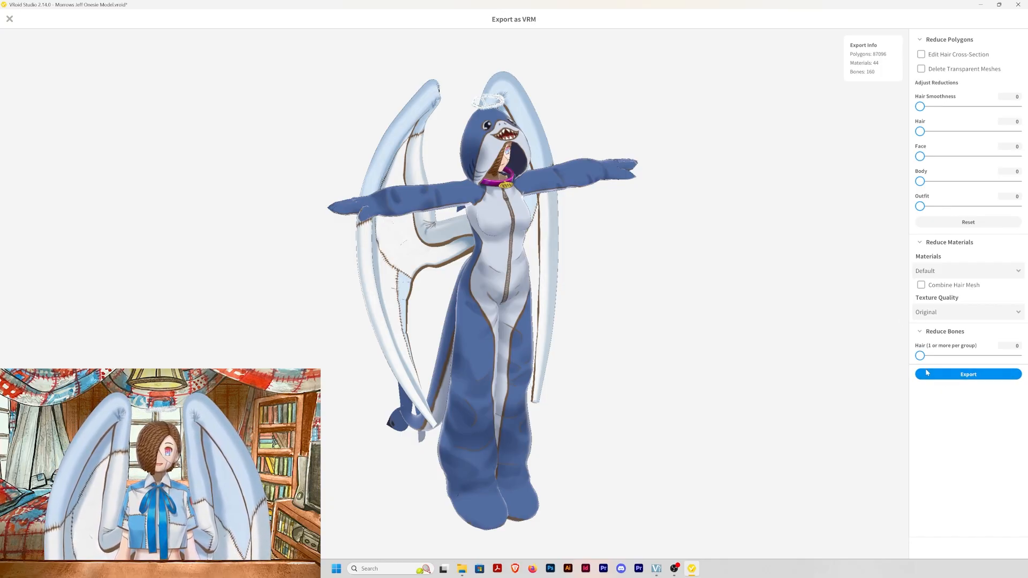
# Proceed to the VRM Settings and set the avatar's version to V2
pyautogui.click(968, 374)
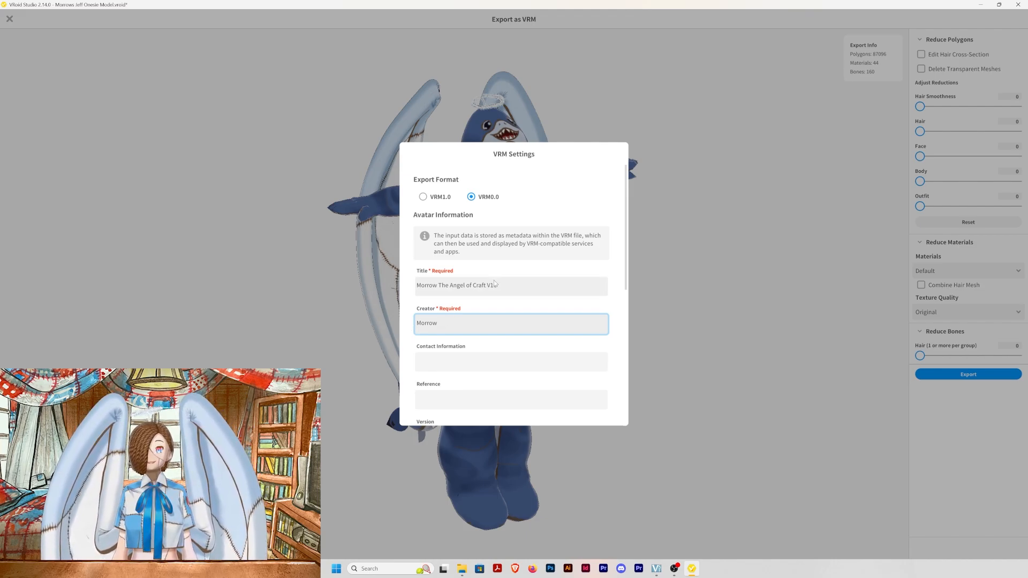
pyautogui.click(456, 294)
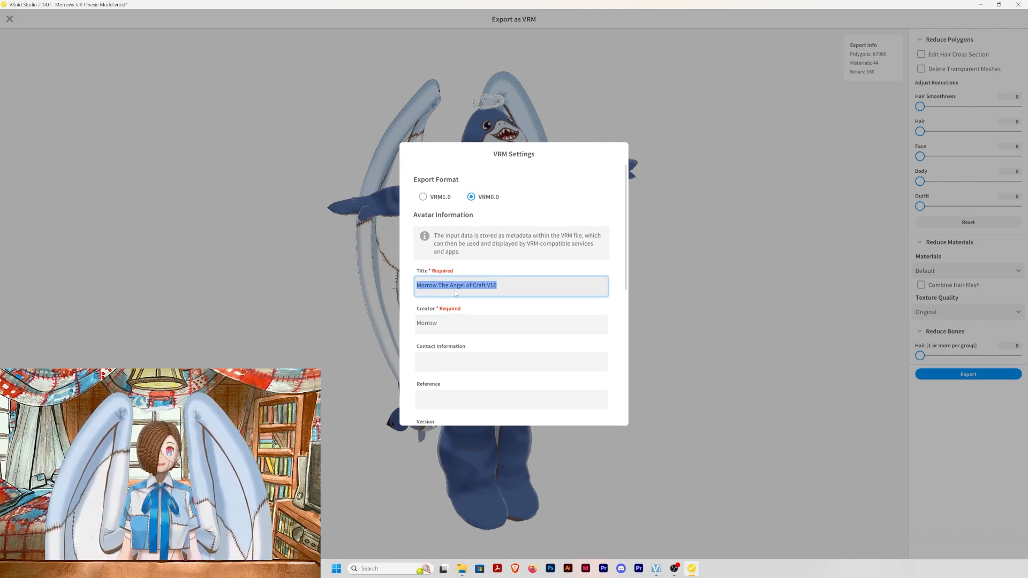
pyautogui.click(511, 284)
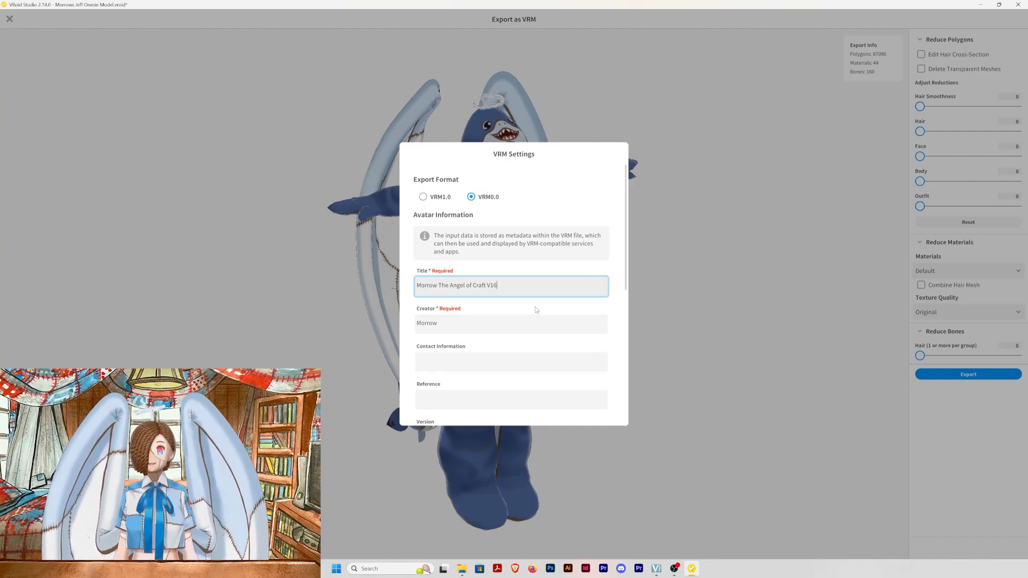
pyautogui.scroll(-3, 536, 310)
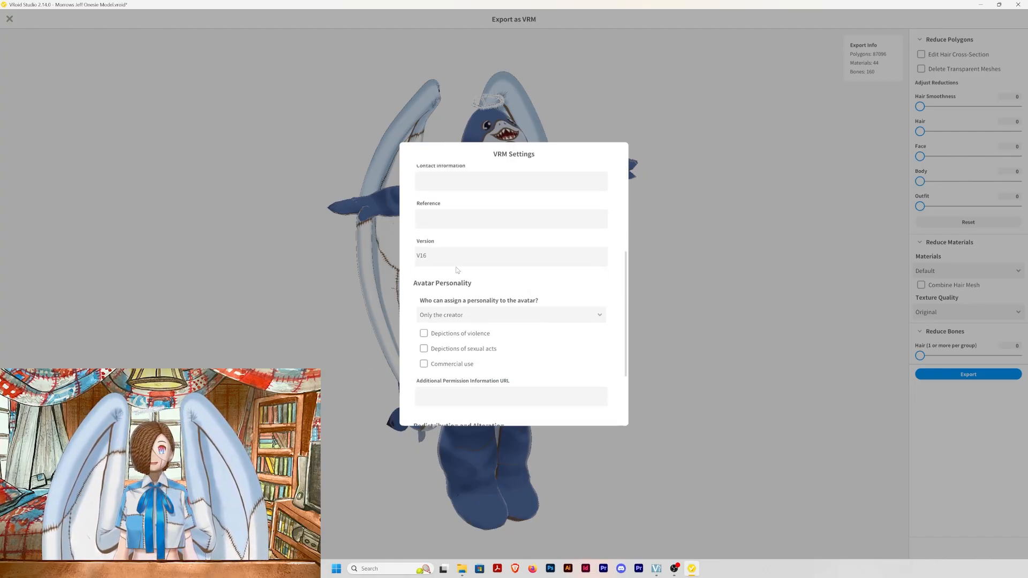
pyautogui.click(455, 263)
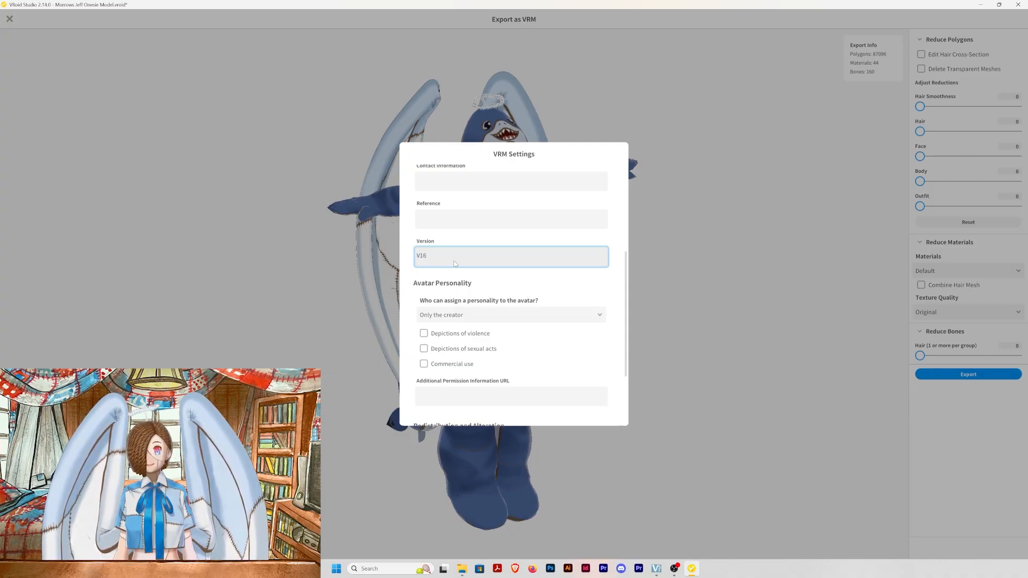
pyautogui.scroll(3, 455, 263)
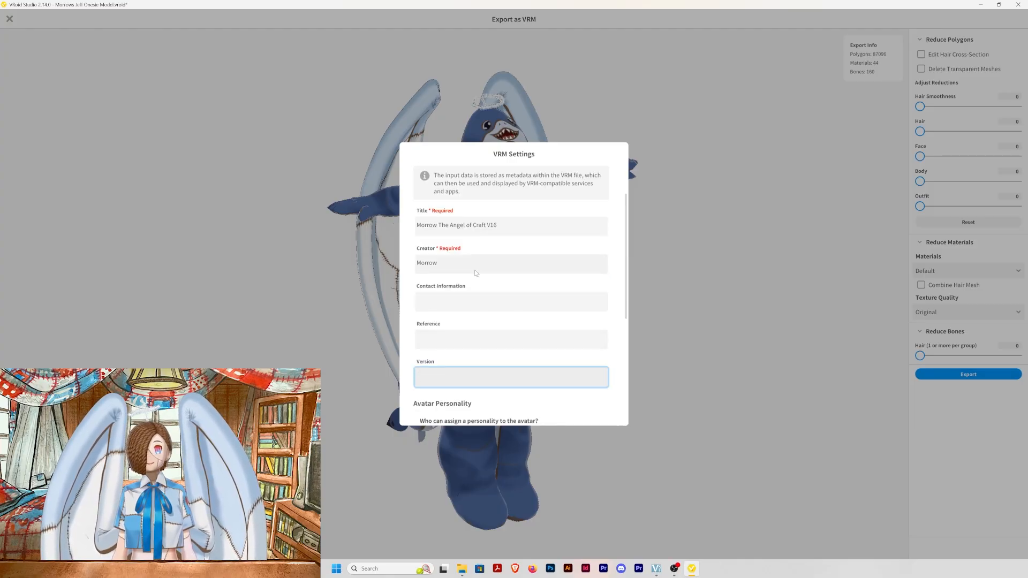
pyautogui.click(447, 345)
pyautogui.click(443, 382)
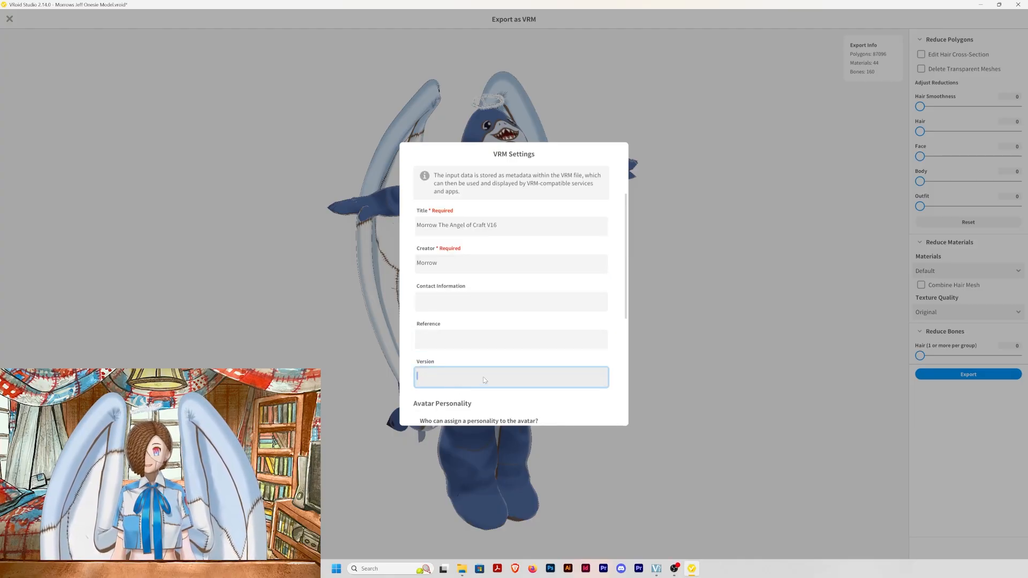
pyautogui.write('V2')
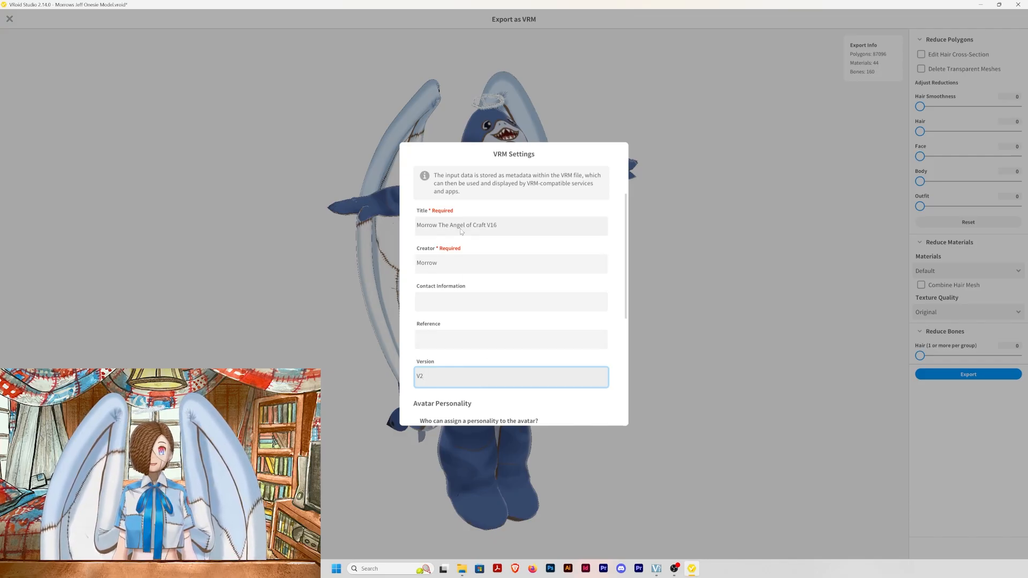
# Replace the avatar's title with "Morrow Jeff Onesie Model V2"
pyautogui.click(513, 229)
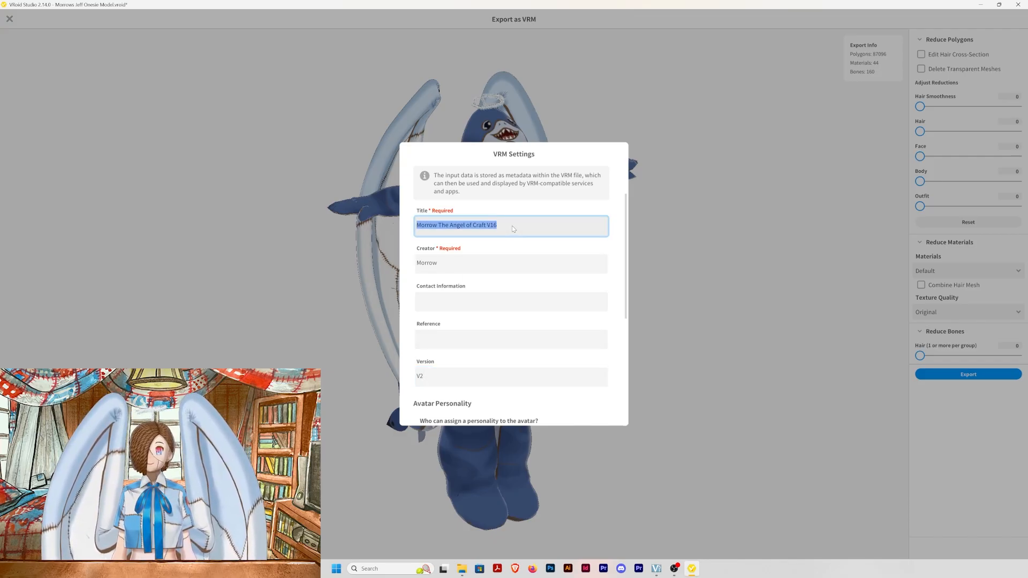
pyautogui.write('Jeff O')
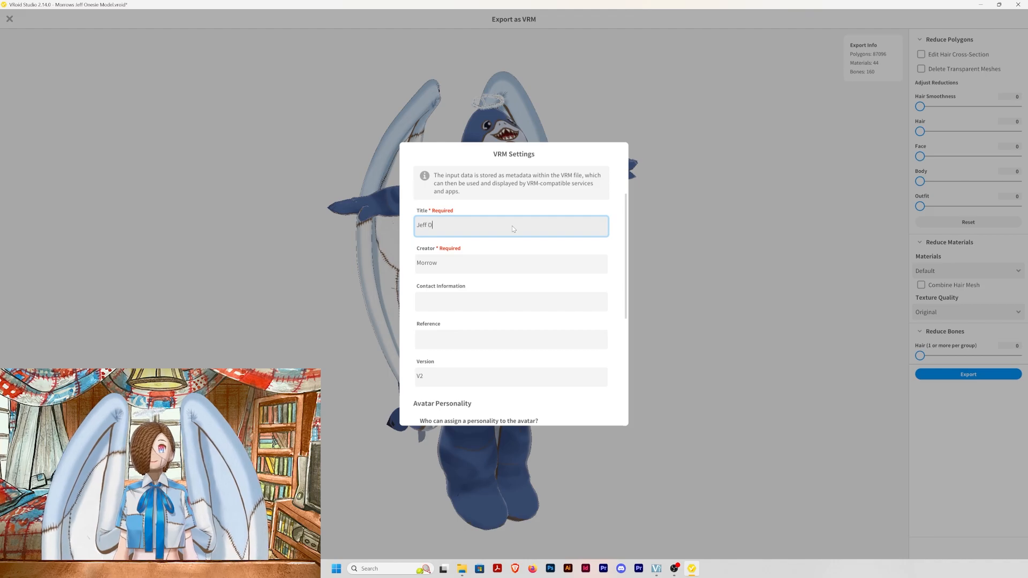
pyautogui.write('nesie Mod')
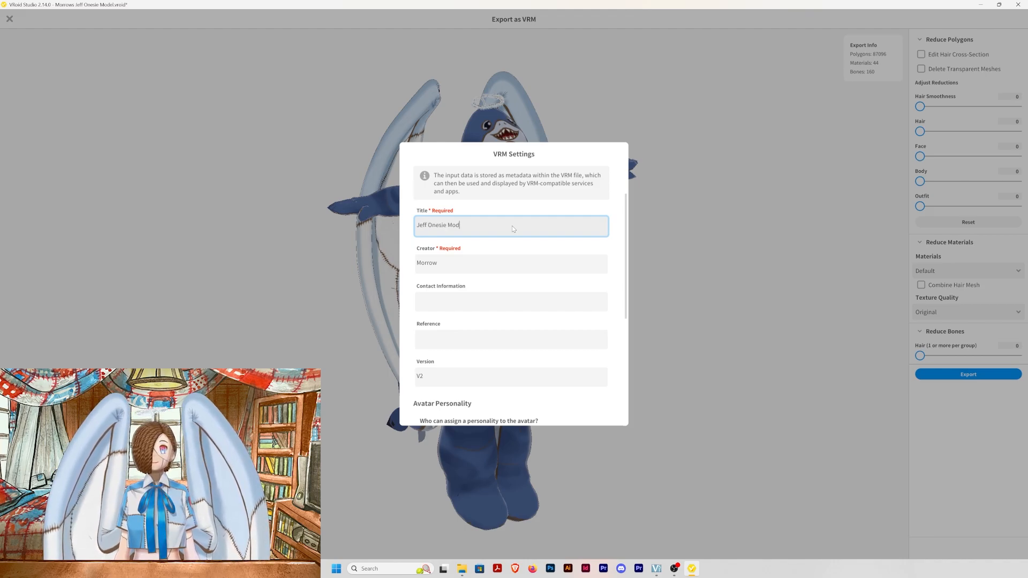
pyautogui.write('el V')
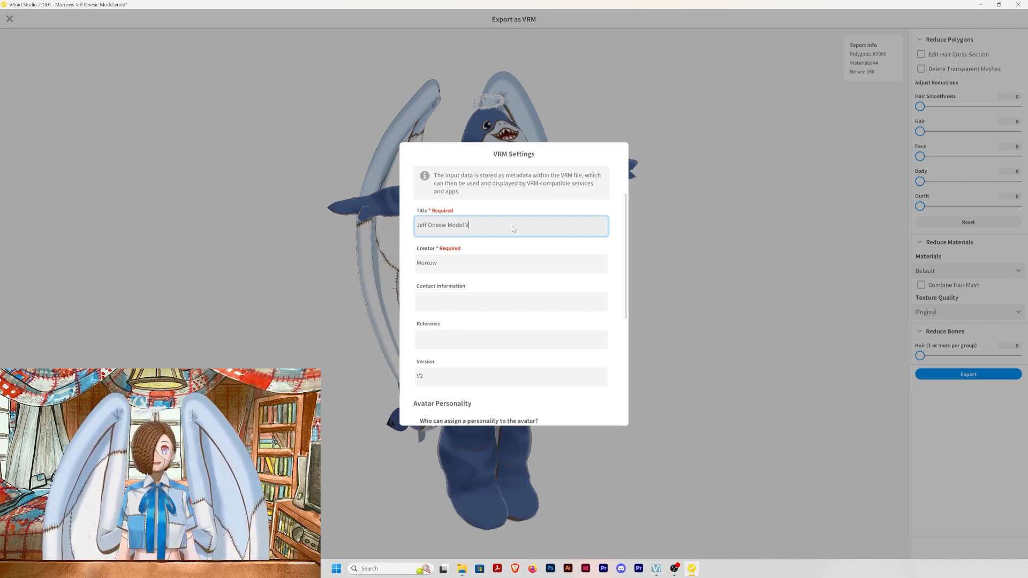
pyautogui.write('2')
pyautogui.press('Home')
pyautogui.write('Morrow')
pyautogui.scroll(1, 512, 228)
pyautogui.scroll(-2, 503, 291)
pyautogui.scroll(2, 503, 291)
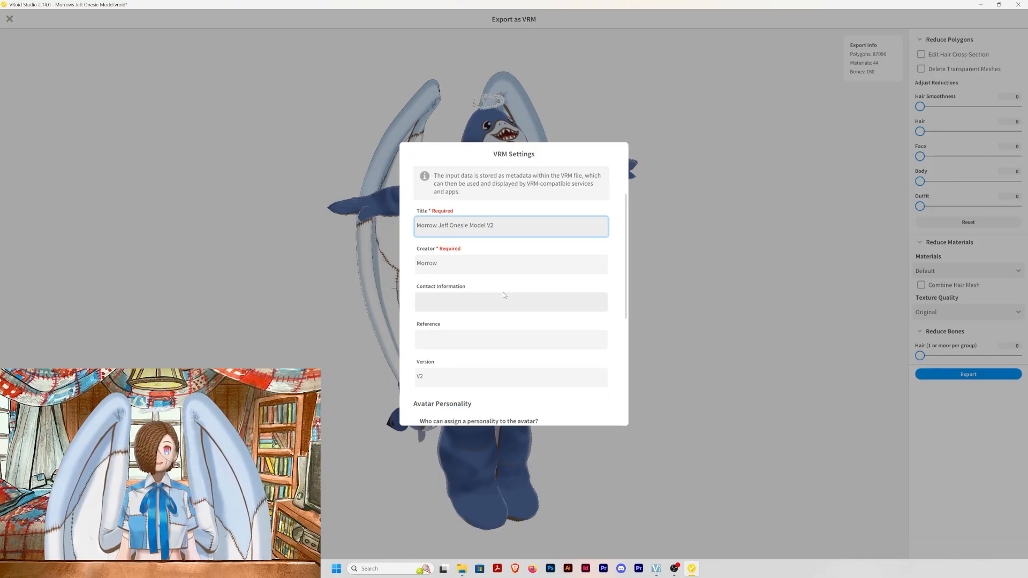
# Export the avatar and save it as "Morrow Jeff Onesie Model V2" in the Morrows Jeff Onesie Model folder's "Models Exported Directly from Vroid" subfolder
pyautogui.scroll(-4, 511, 287)
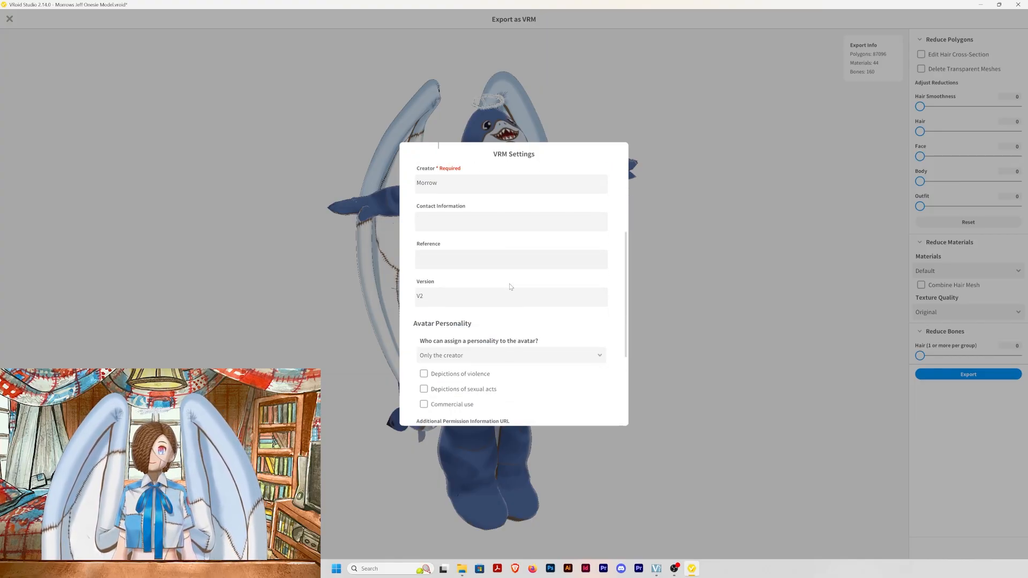
pyautogui.scroll(-1, 510, 287)
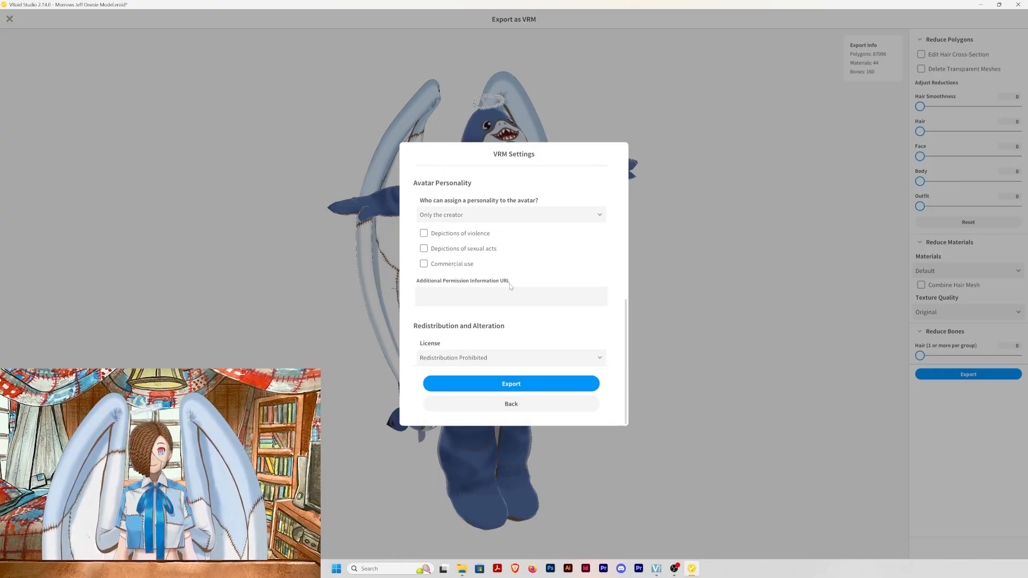
pyautogui.click(512, 386)
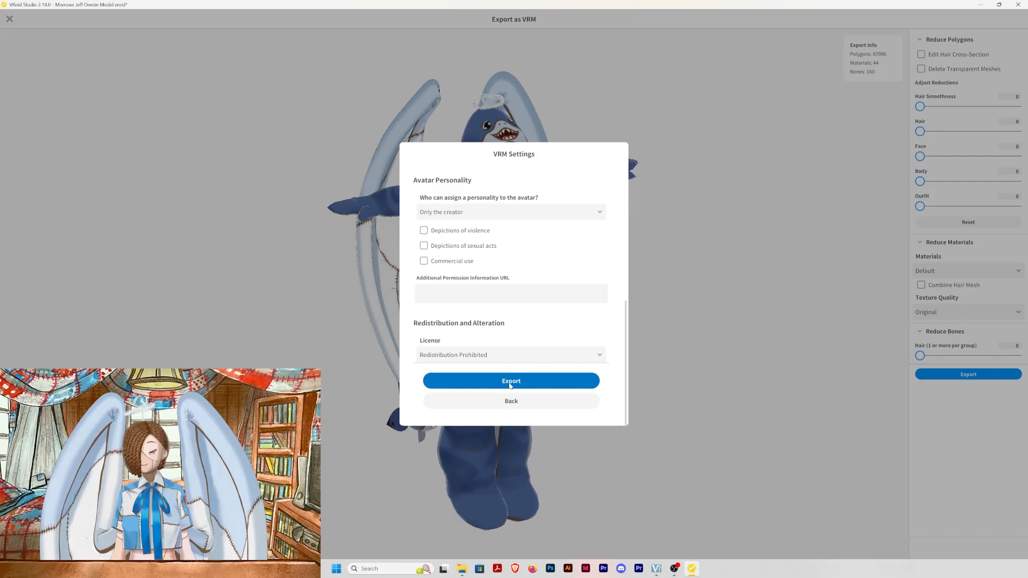
pyautogui.click(510, 382)
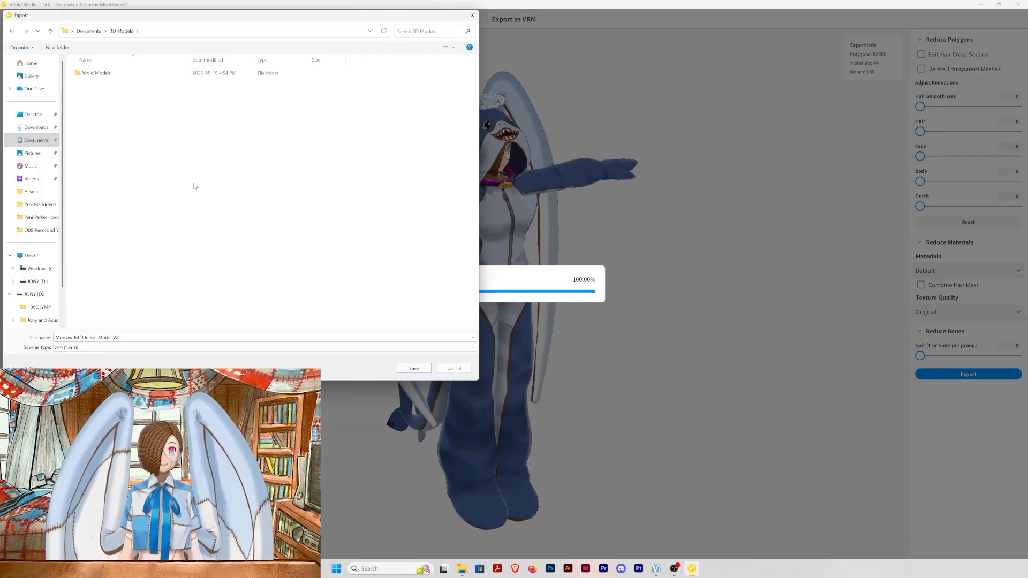
pyautogui.doubleClick(121, 75)
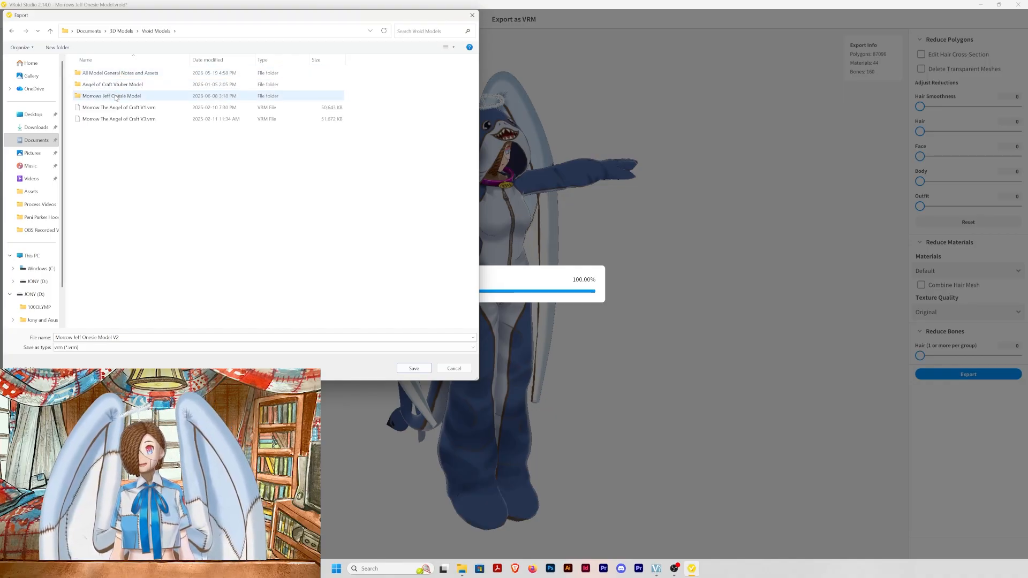
pyautogui.doubleClick(118, 96)
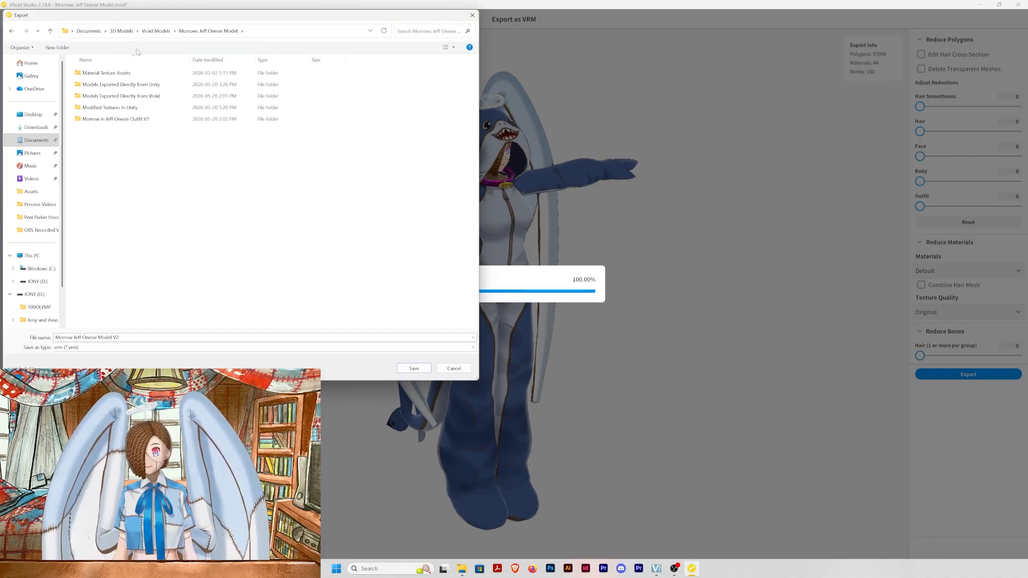
pyautogui.doubleClick(130, 98)
pyautogui.click(414, 369)
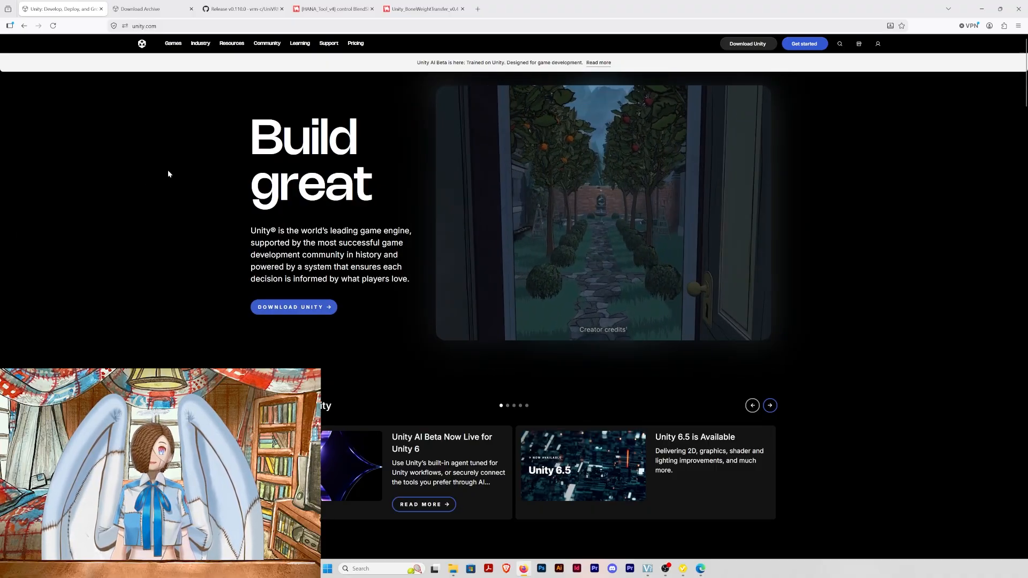
# In the web browser, look through the Unity download archive, UniVRM v0.110.0 release, HANA_Tool and Unity_BoneWeightTransfer_v0.4 pages
pyautogui.click(155, 12)
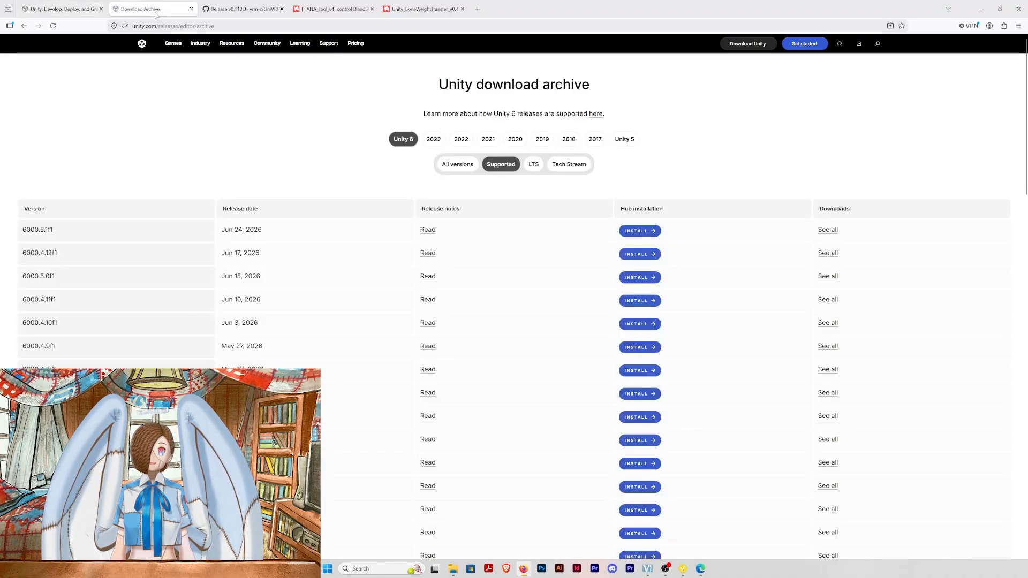
pyautogui.click(242, 9)
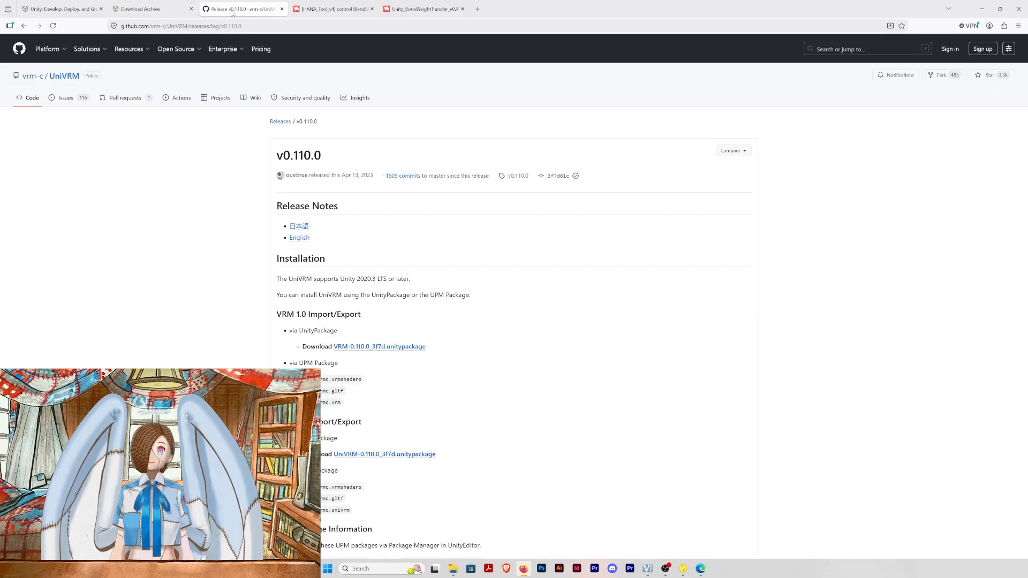
pyautogui.click(316, 10)
pyautogui.click(398, 12)
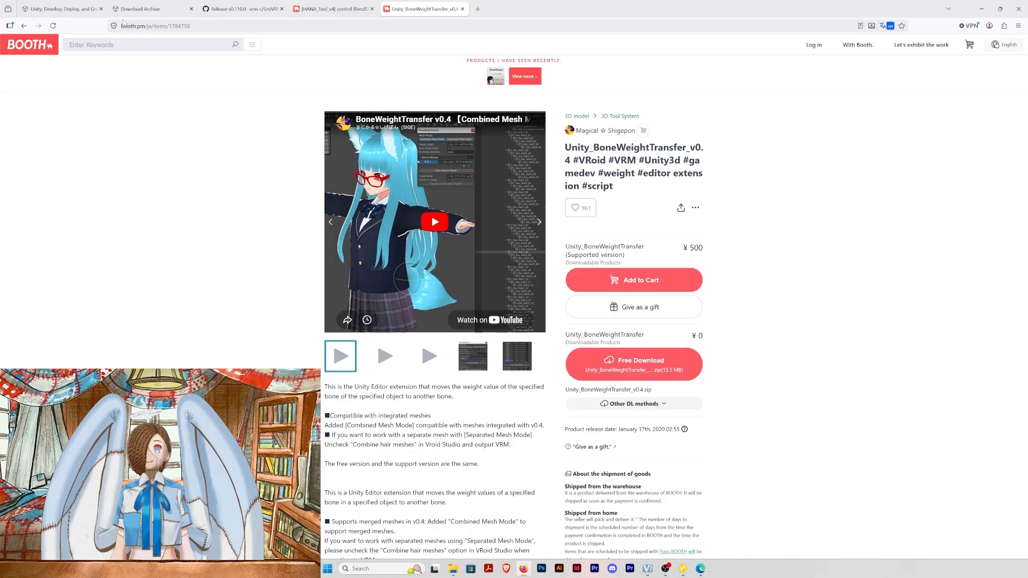
# Return to the Unity home page and start the Unity download
pyautogui.click(64, 9)
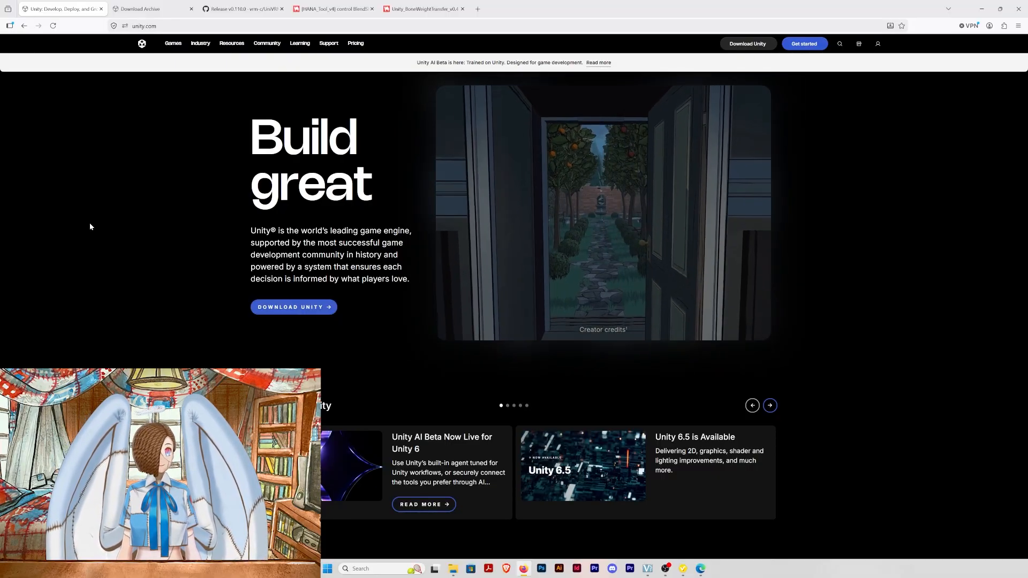
pyautogui.click(294, 306)
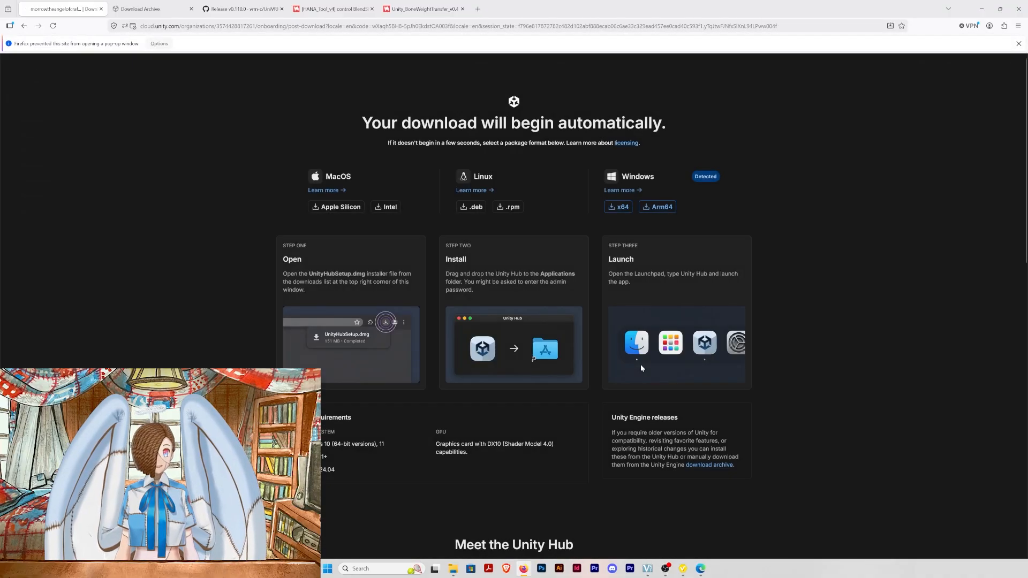
# Download the Windows x64 Unity Hub installer and launch UnityHubSetup-x64 from the Downloads folder
pyautogui.scroll(-1, 640, 367)
pyautogui.click(619, 168)
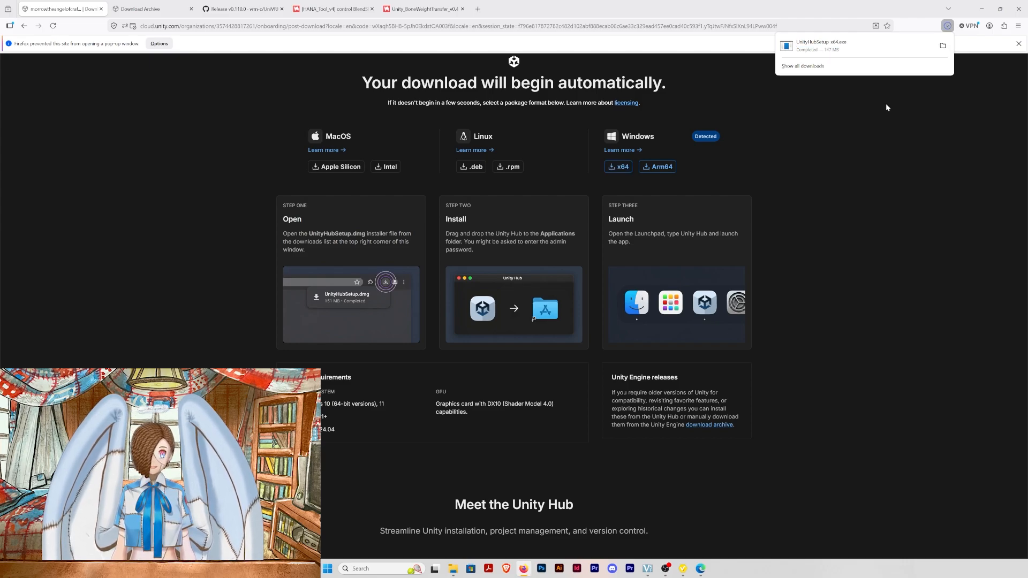
pyautogui.click(453, 568)
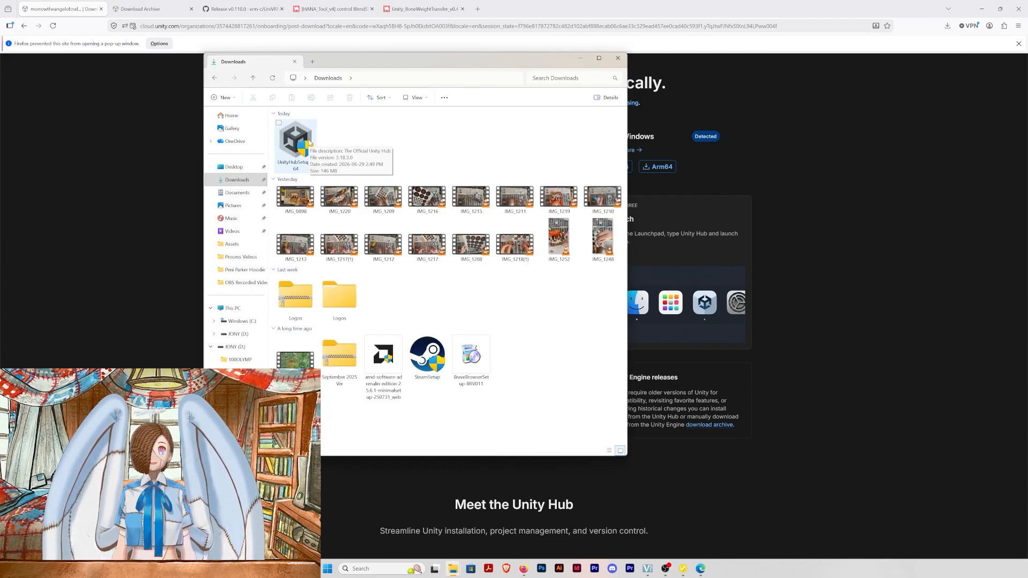
pyautogui.click(309, 142)
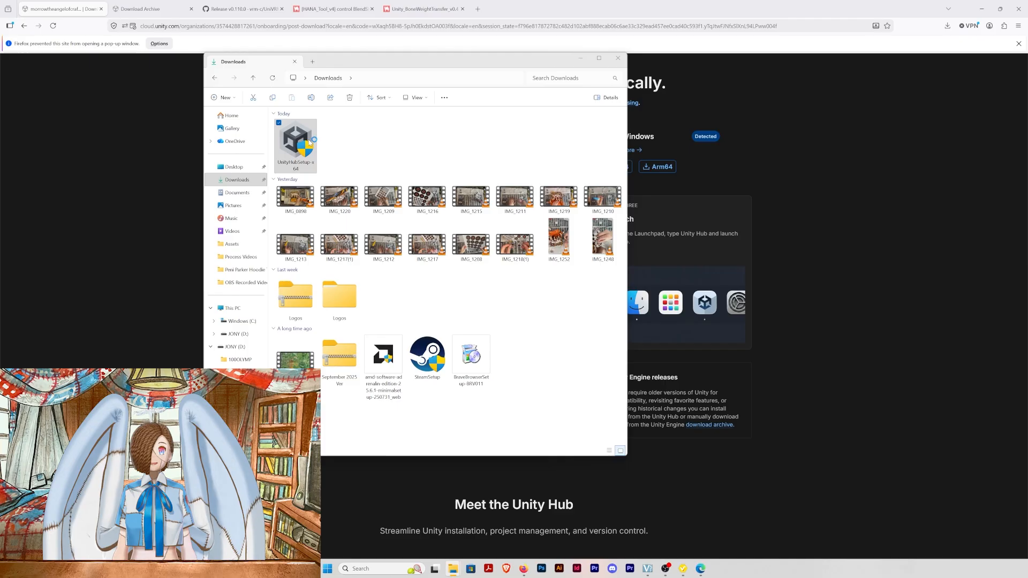
pyautogui.click(633, 286)
# In the Unity download archive, show the 2020 releases and search the page for version 2020.3.13f1
pyautogui.click(185, 7)
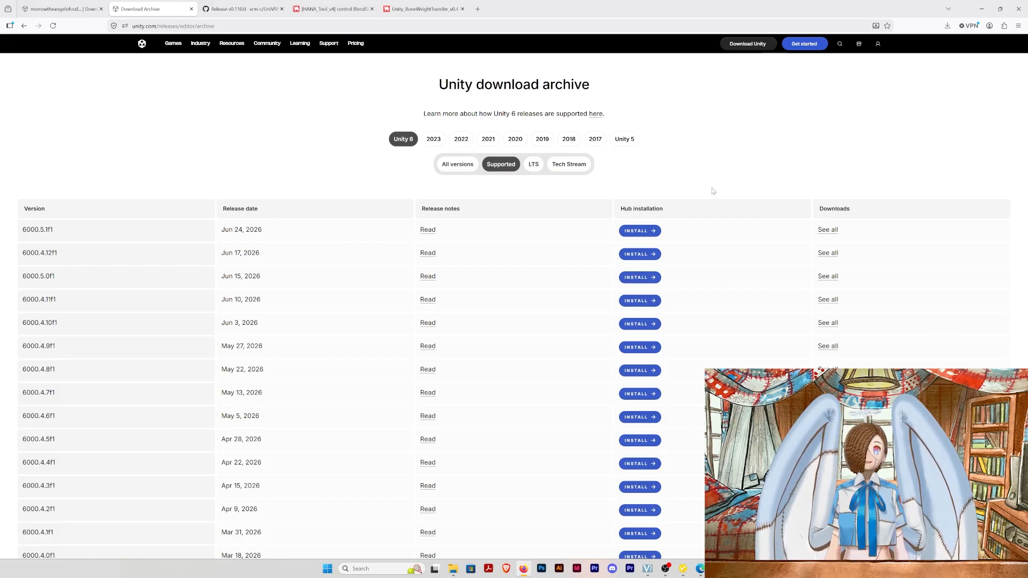
pyautogui.click(517, 141)
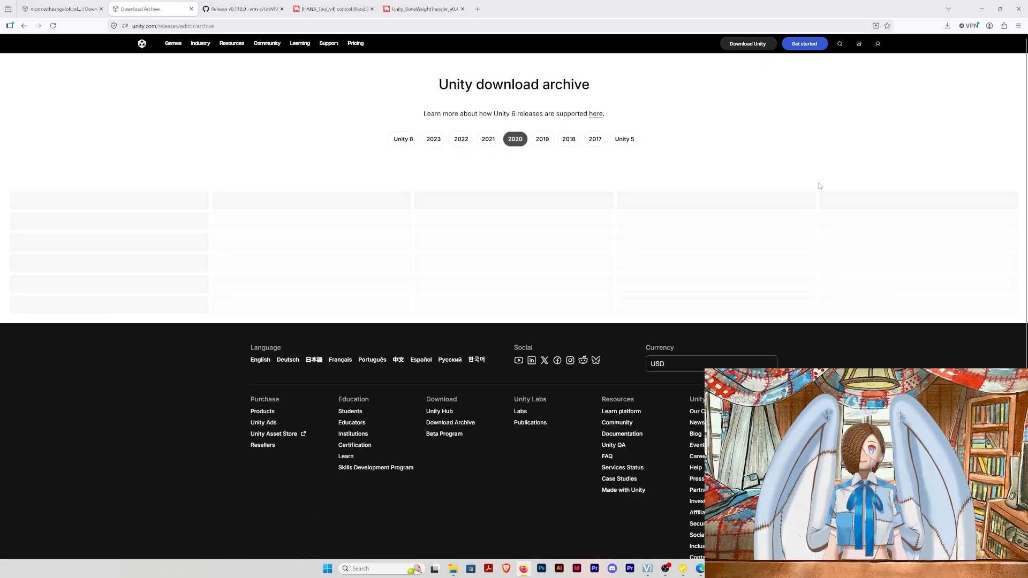
pyautogui.hotkey('ctrl', 'f')
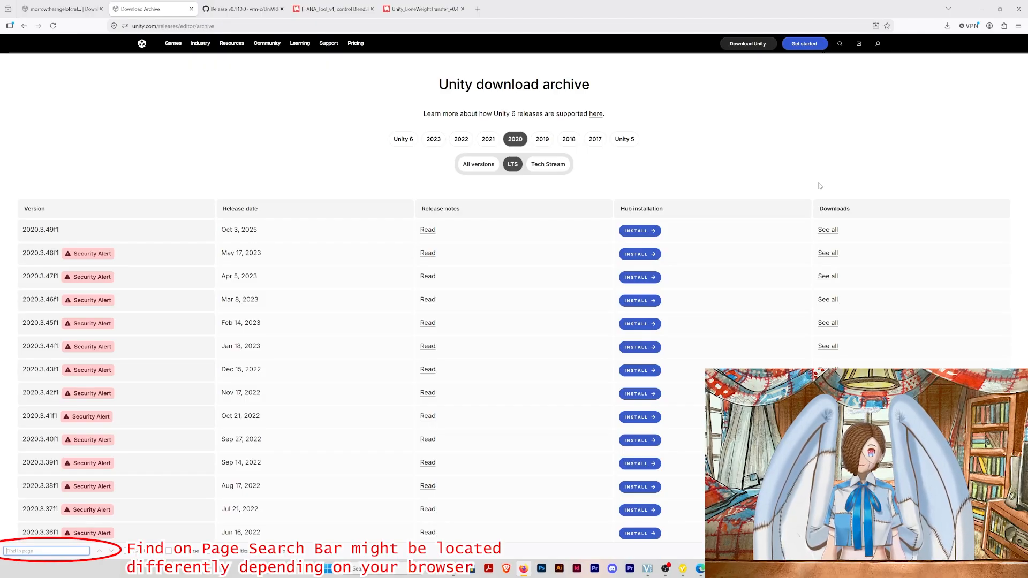
pyautogui.write('2020')
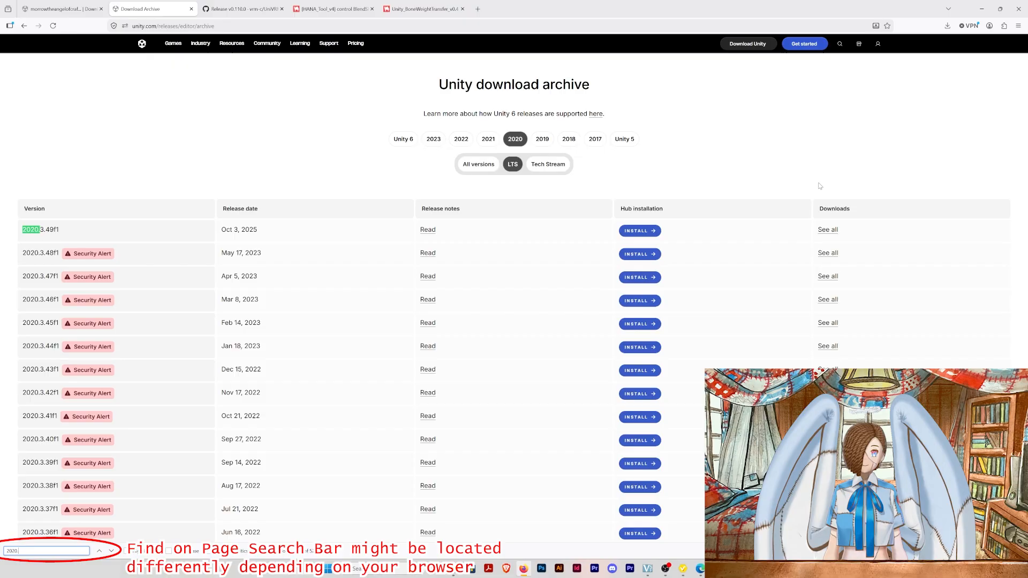
pyautogui.write('.3.13f')
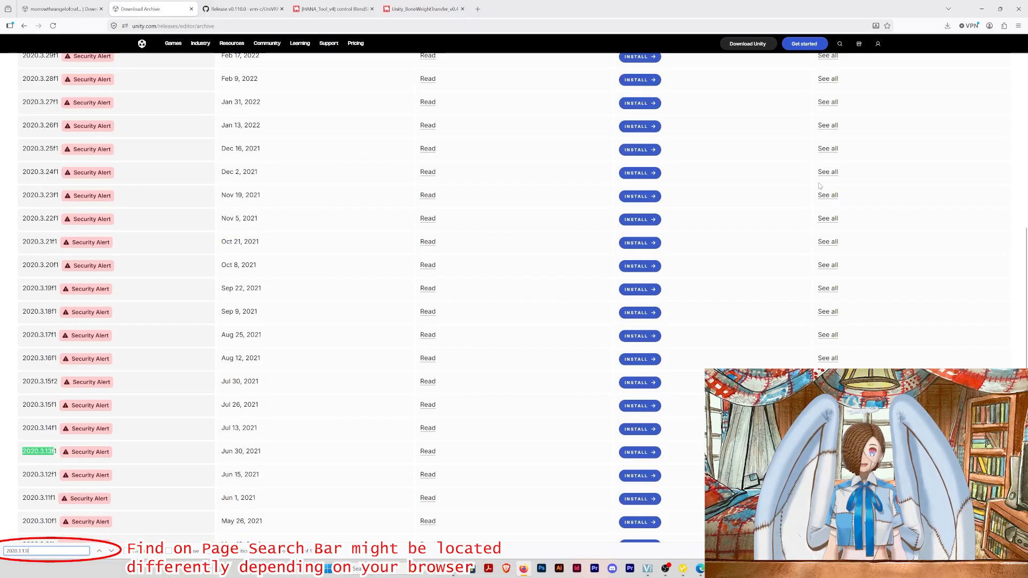
pyautogui.write('1')
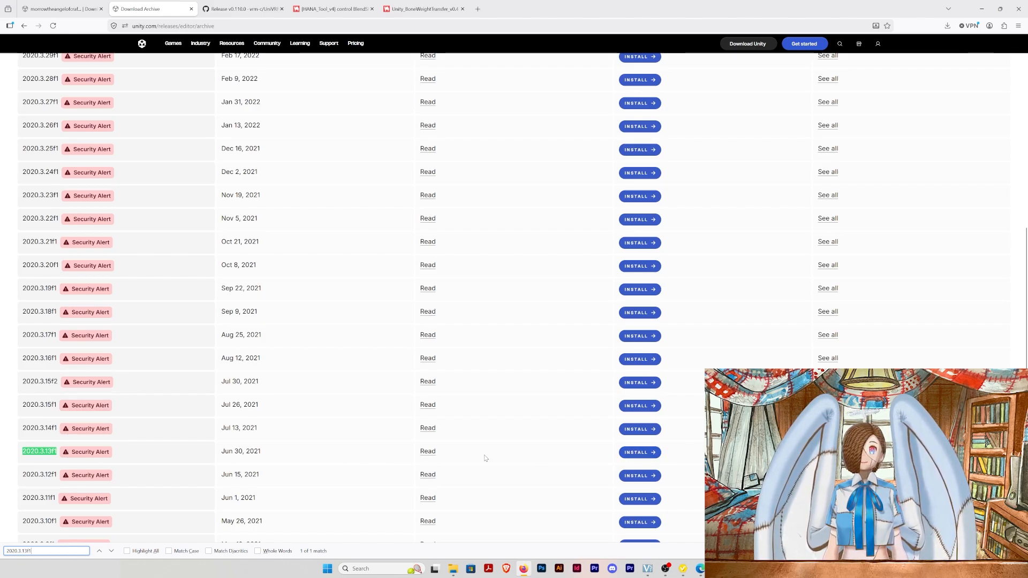
# Try to install Unity 2020.3.13f1 through Unity Hub, allowing the site to open the link, and close the Hub's welcome window
pyautogui.click(640, 453)
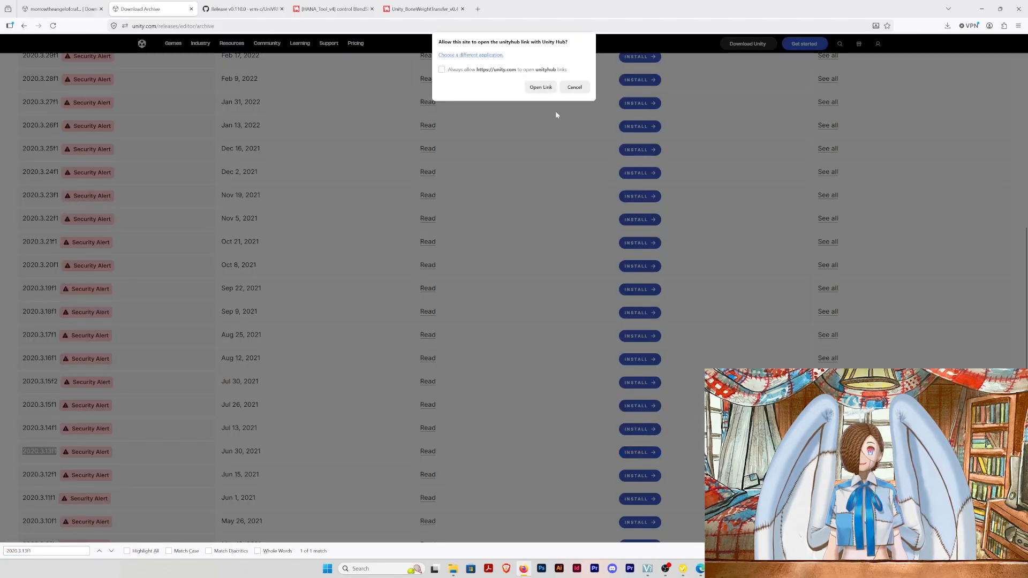
pyautogui.click(541, 87)
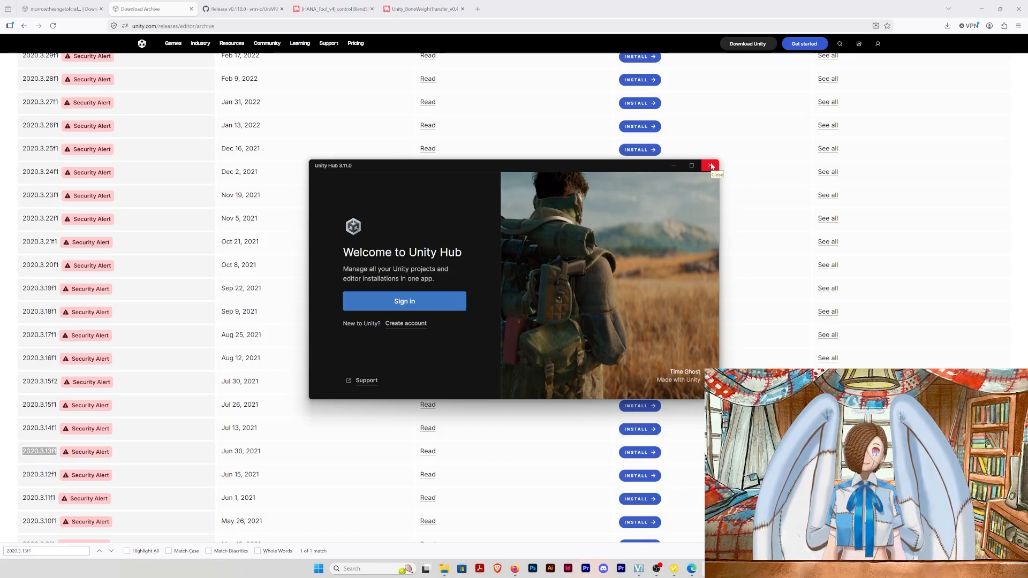
pyautogui.click(711, 166)
# Download UniVRM-0.110.0_3f7d.unitypackage from the assets of the UniVRM v0.110.0 release on GitHub
pyautogui.click(243, 9)
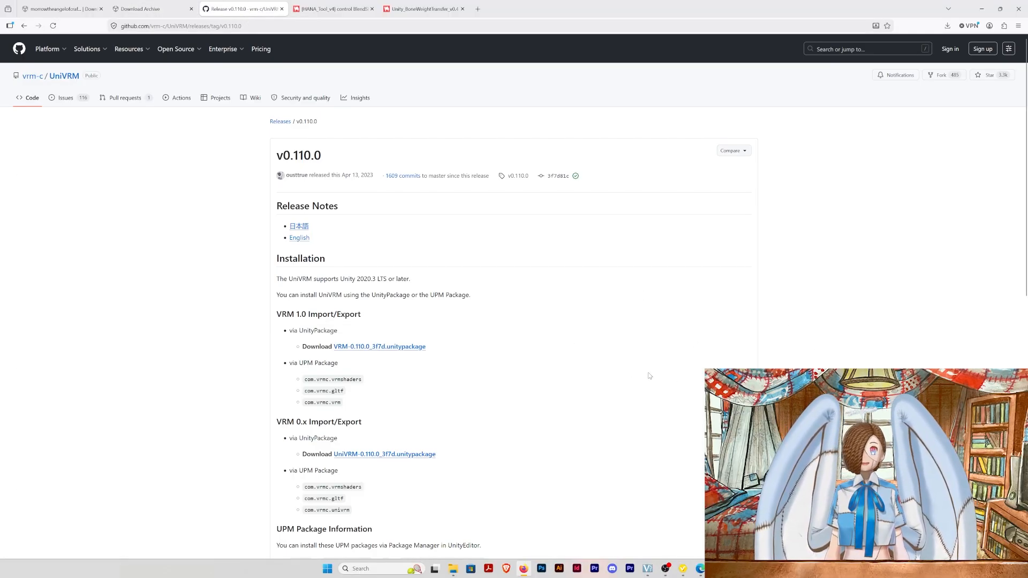
pyautogui.scroll(-10, 654, 376)
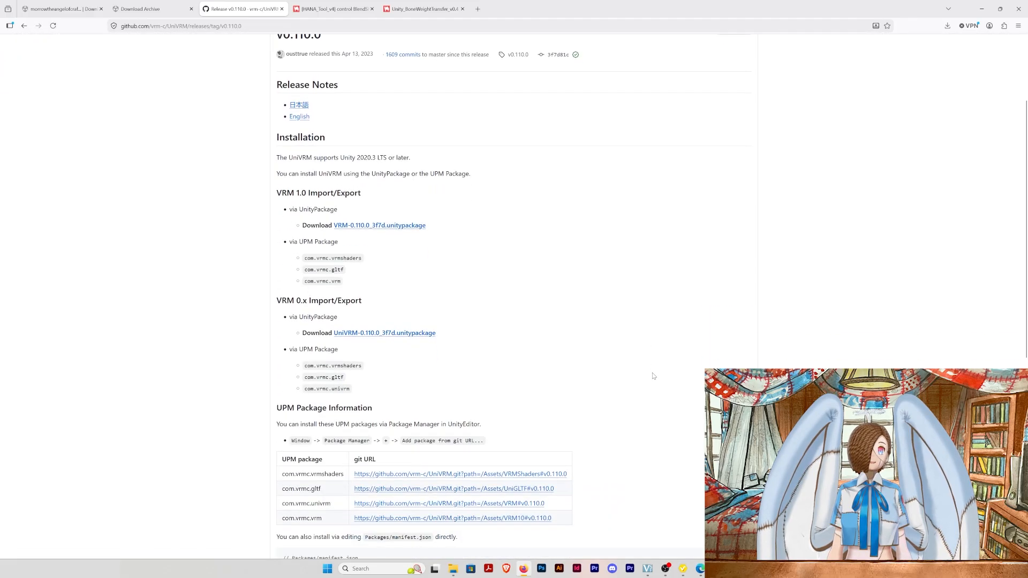
pyautogui.scroll(10, 656, 374)
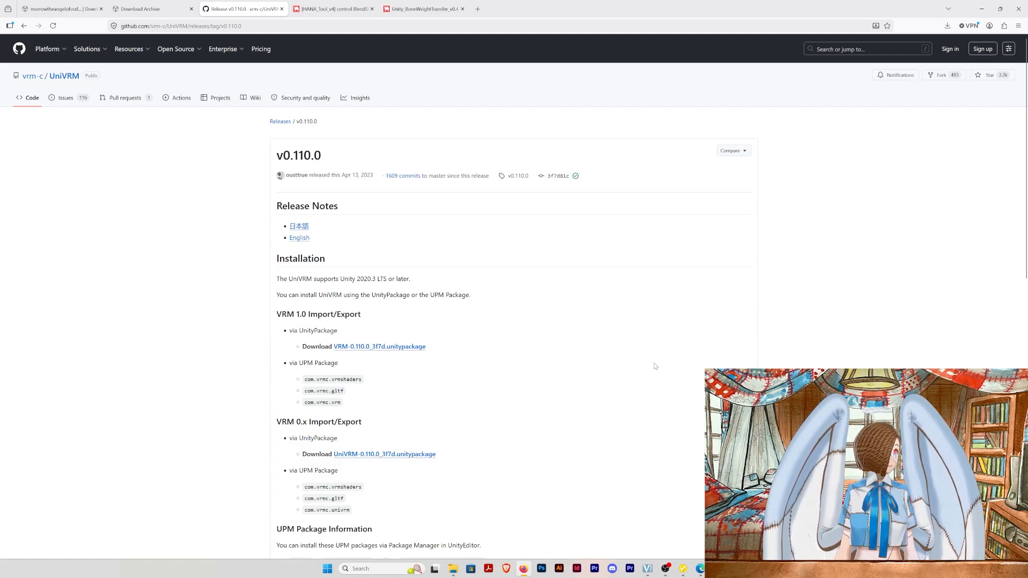
pyautogui.scroll(-10, 656, 366)
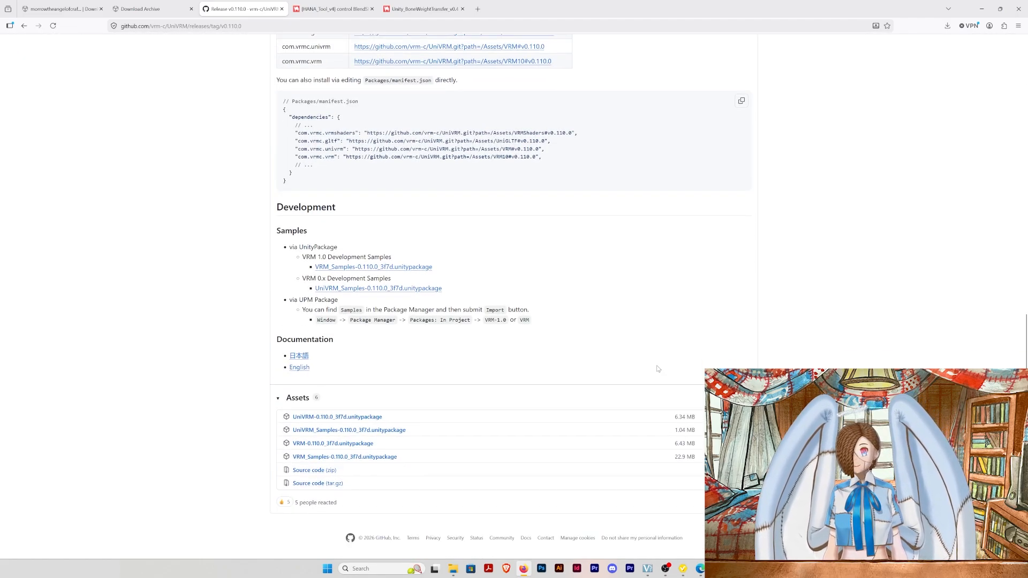
pyautogui.scroll(5, 659, 368)
pyautogui.scroll(-6, 589, 402)
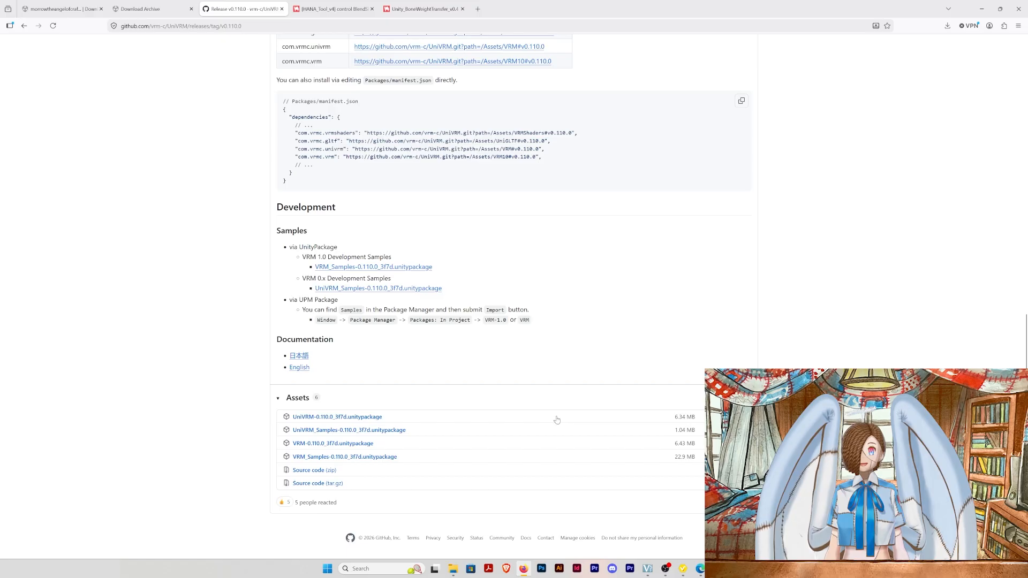
pyautogui.click(322, 422)
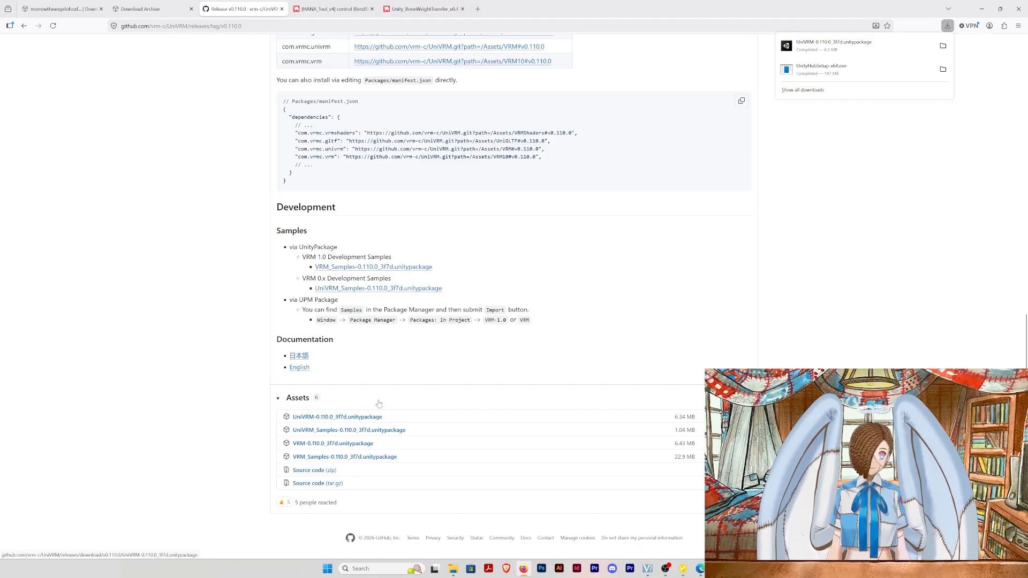
# Review the HANA_Tool_v4 product page on BOOTH and add the English version v4.0.9_En_2025.07.12 to the cart
pyautogui.click(343, 9)
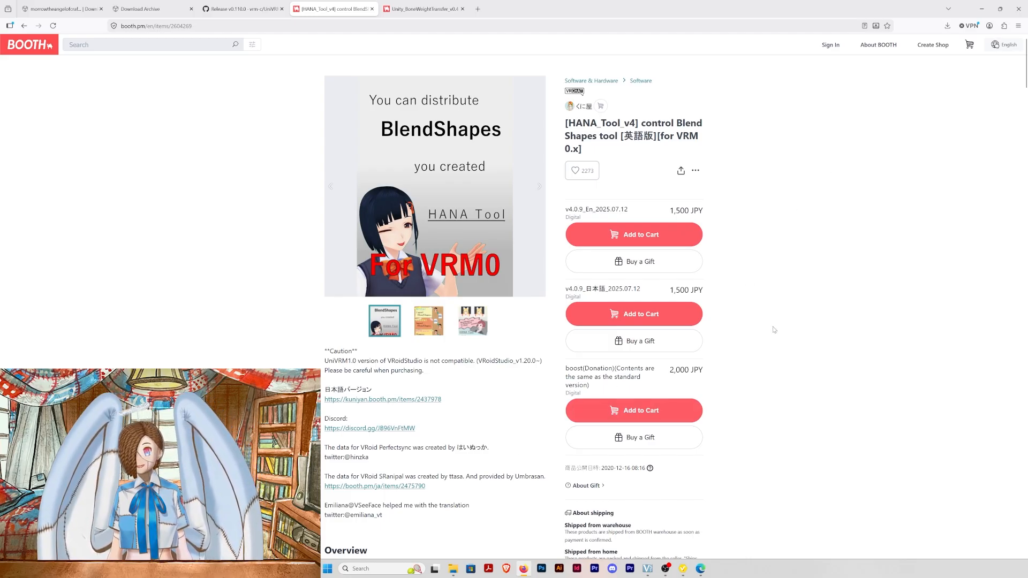
pyautogui.scroll(-10, 526, 304)
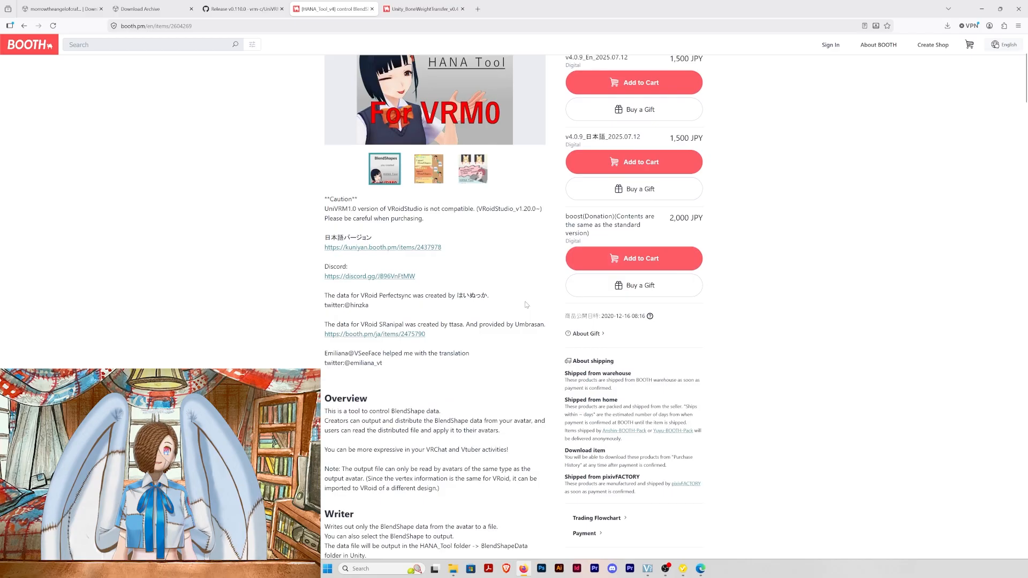
pyautogui.scroll(-15, 526, 305)
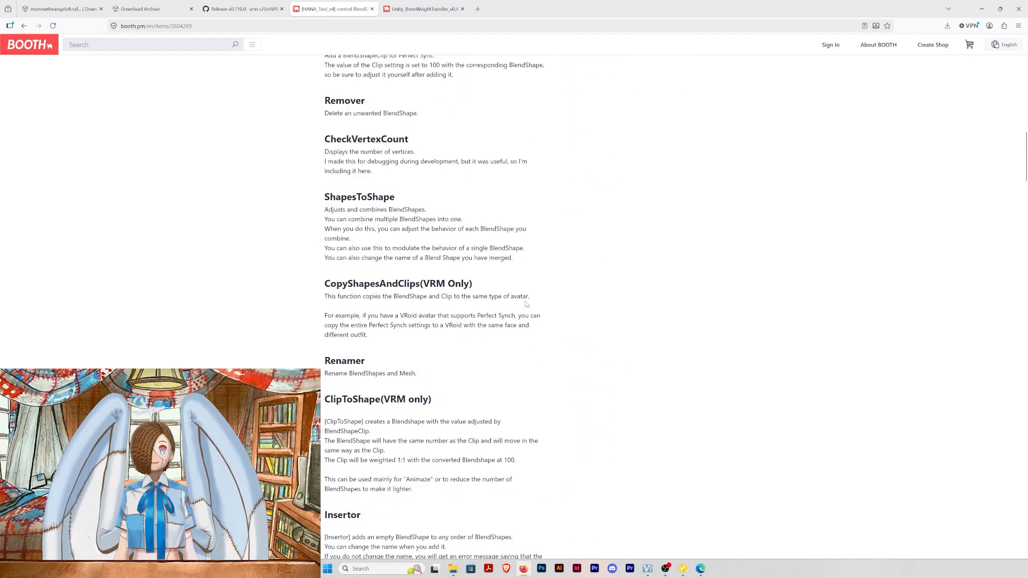
pyautogui.scroll(20, 526, 304)
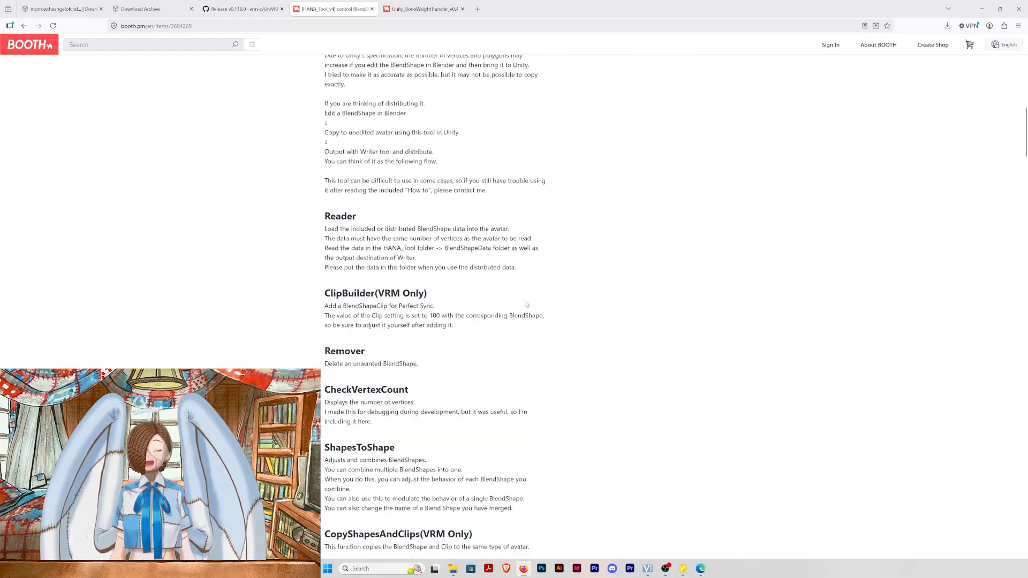
pyautogui.scroll(4, 526, 304)
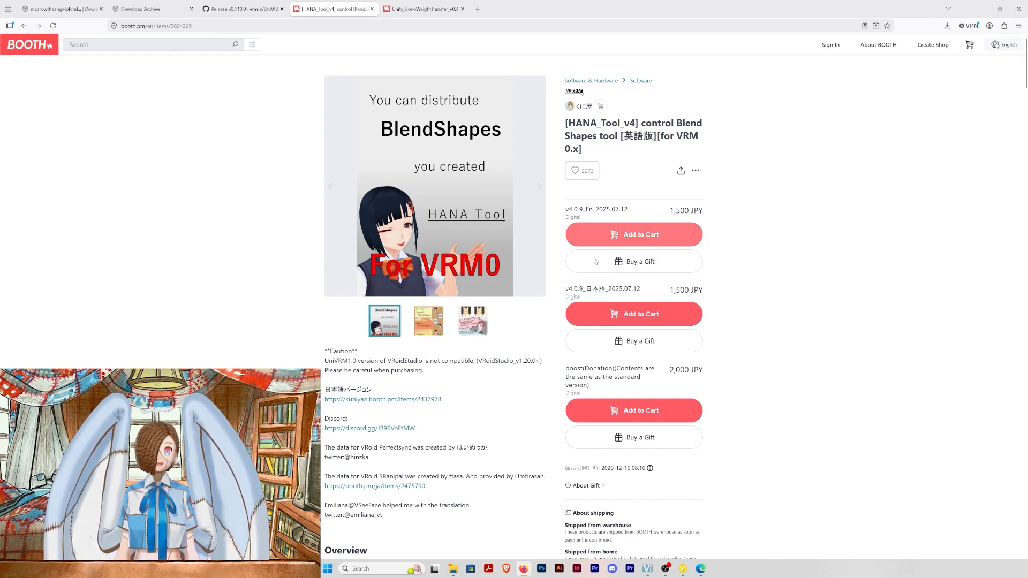
pyautogui.click(639, 239)
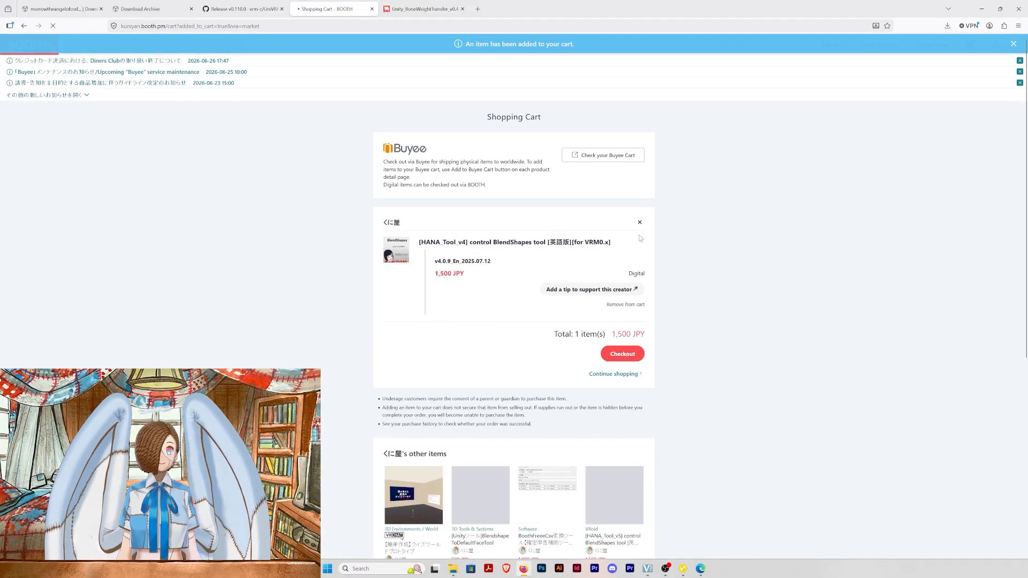
# Review the Unity_BoneWeightTransfer_v0.4 page on BOOTH and download the free version of the tool
pyautogui.click(435, 11)
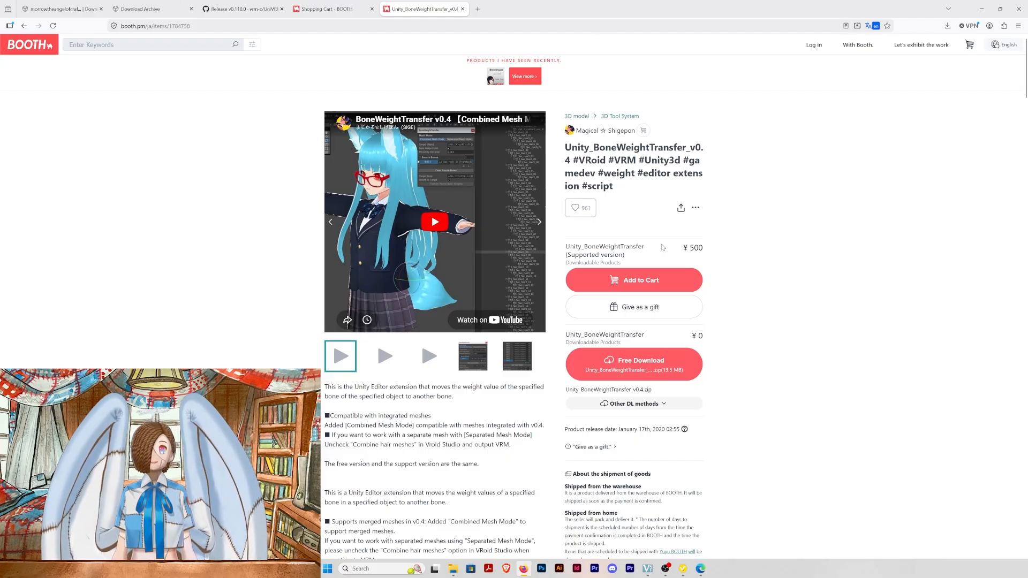
pyautogui.scroll(-4, 622, 293)
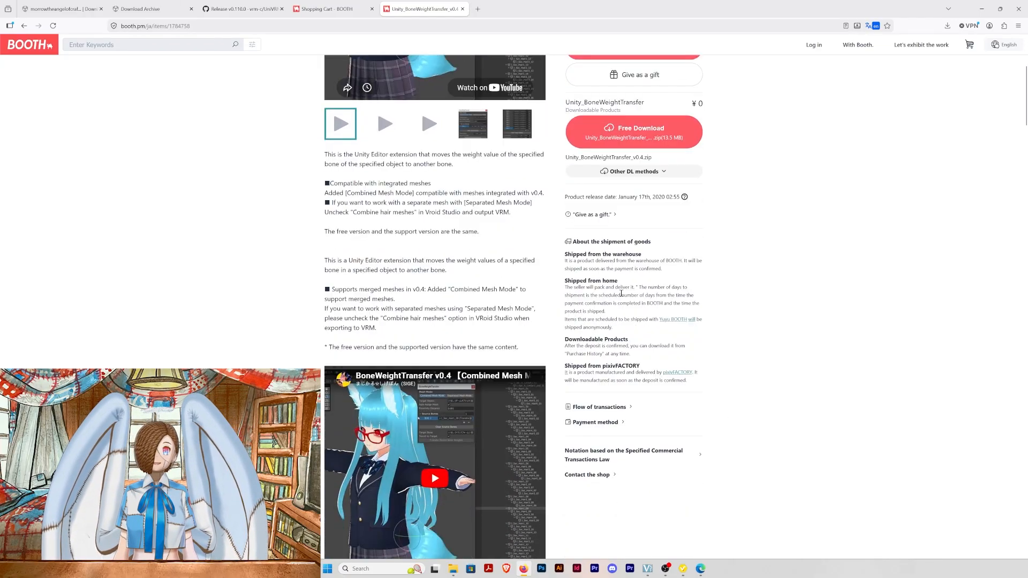
pyautogui.scroll(-10, 621, 293)
pyautogui.scroll(5, 622, 296)
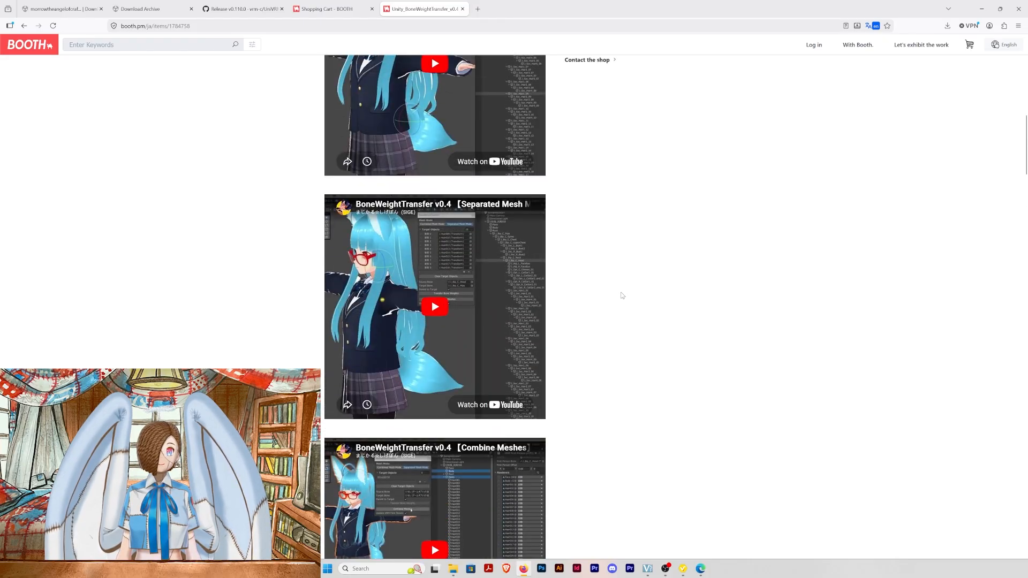
pyautogui.scroll(15, 623, 295)
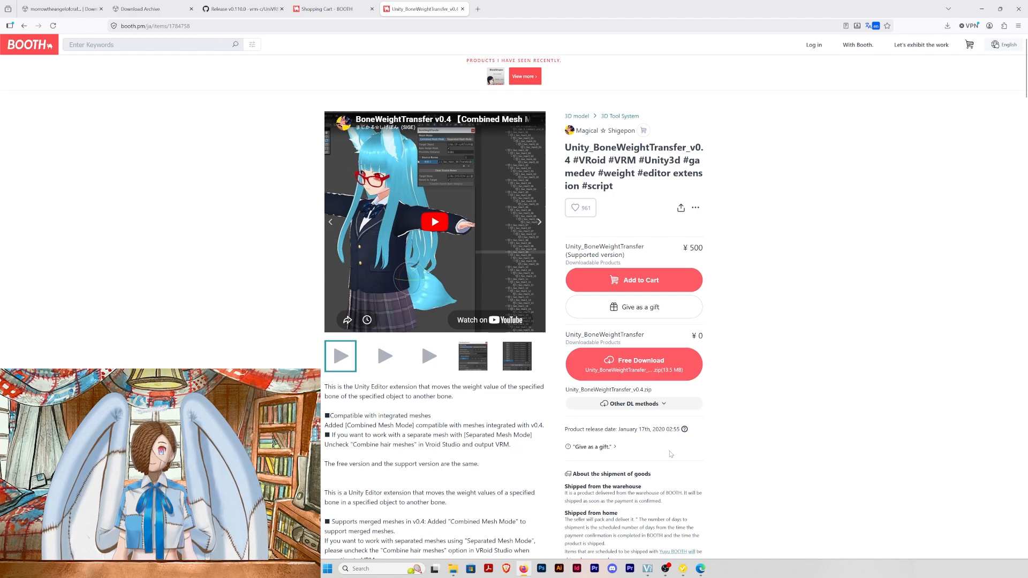
pyautogui.click(627, 372)
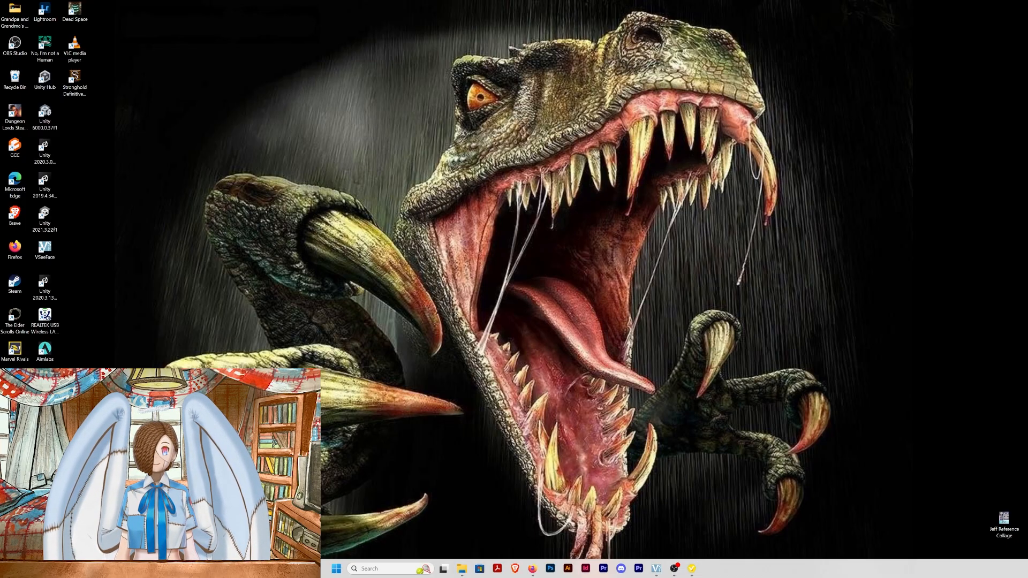
# Switch to Unity Hub and set up a new project with editor version 2020.3.13f1 and the 3D (Built-In Render Pipeline) template
pyautogui.doubleClick(45, 78)
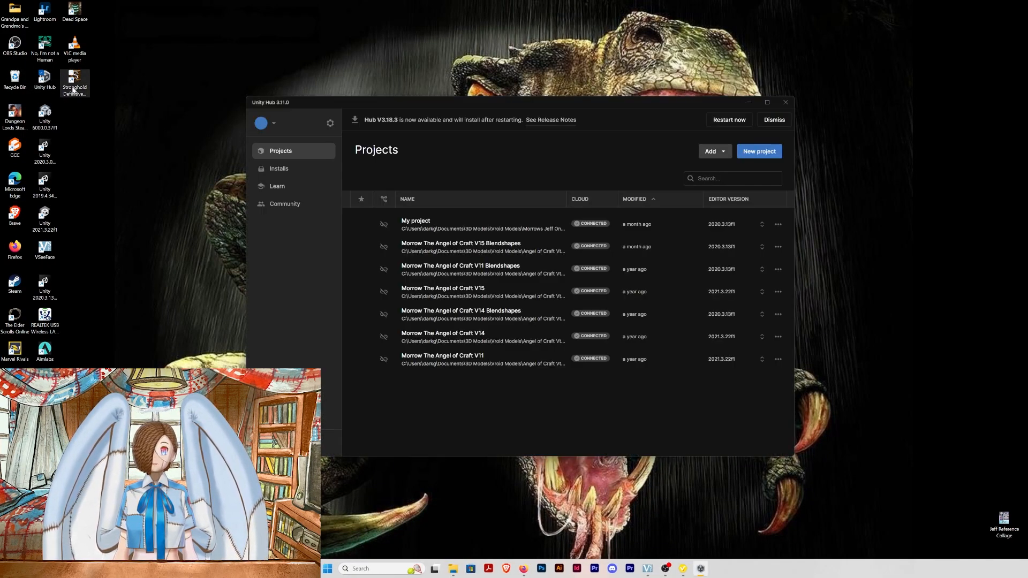
pyautogui.click(757, 152)
pyautogui.click(546, 127)
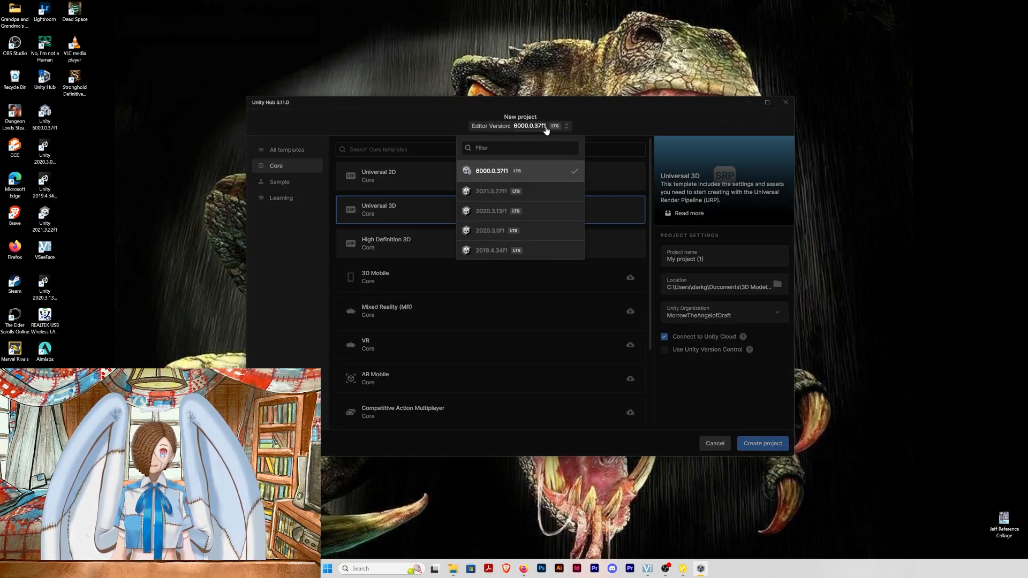
pyautogui.click(493, 214)
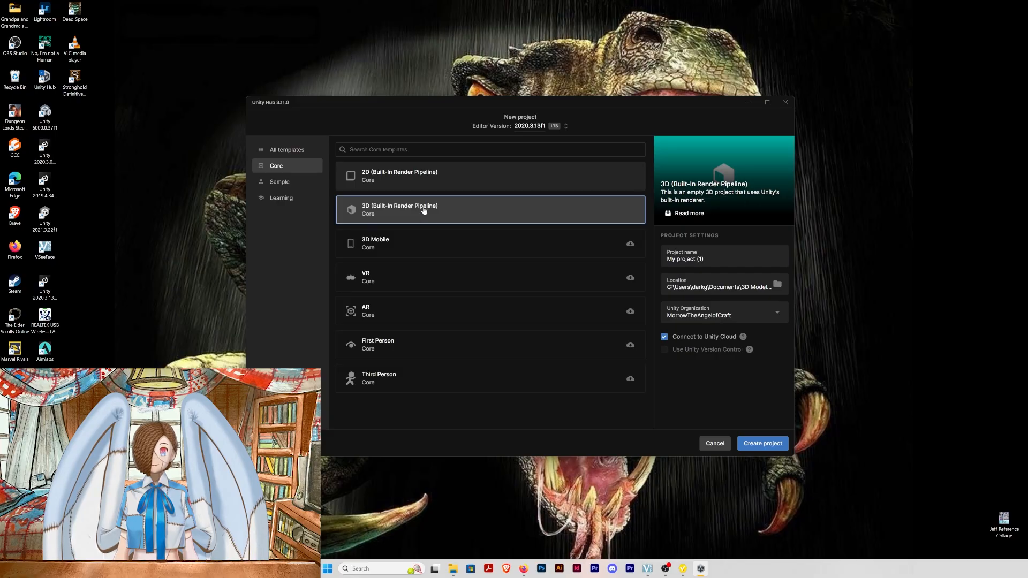
# Create a folder named "Morrow in Jeff Onesie Outfit V2" in the Morrows Jeff Onesie Model folder and set it as the project's location
pyautogui.click(690, 288)
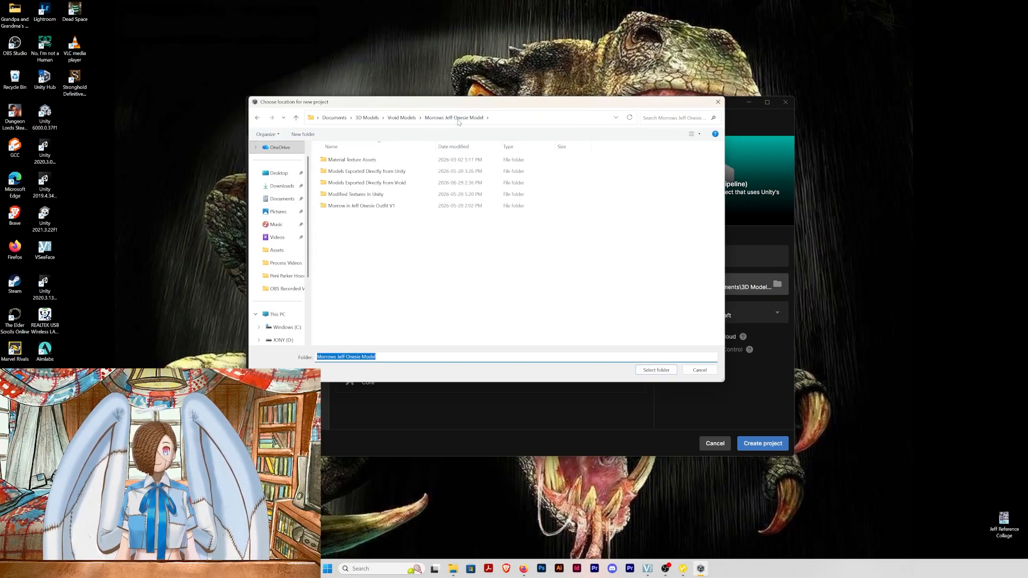
pyautogui.rightClick(388, 241)
pyautogui.write('Morrow in Jeff Onesie Outfit V2')
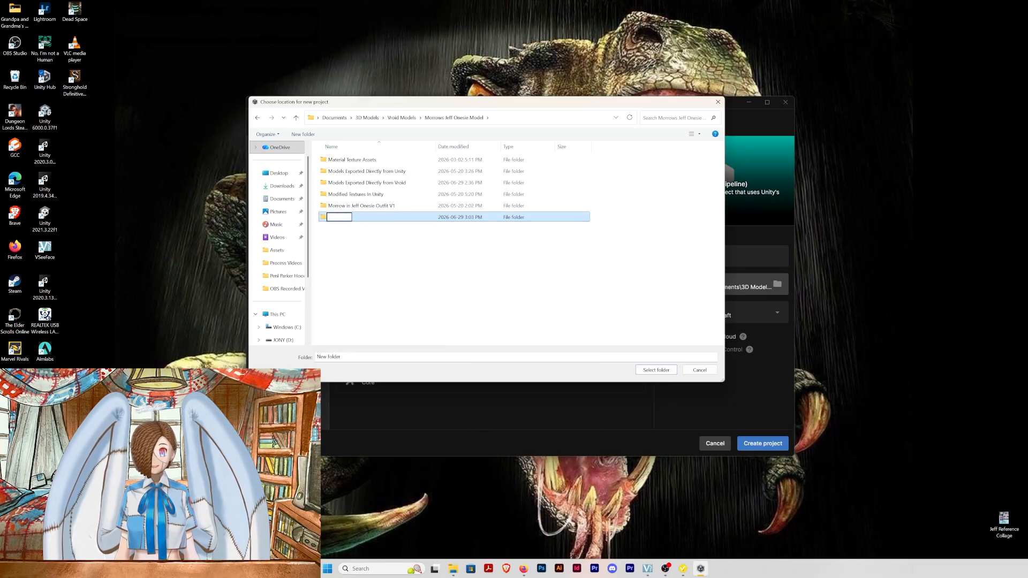
pyautogui.press('Return')
pyautogui.press('Return')
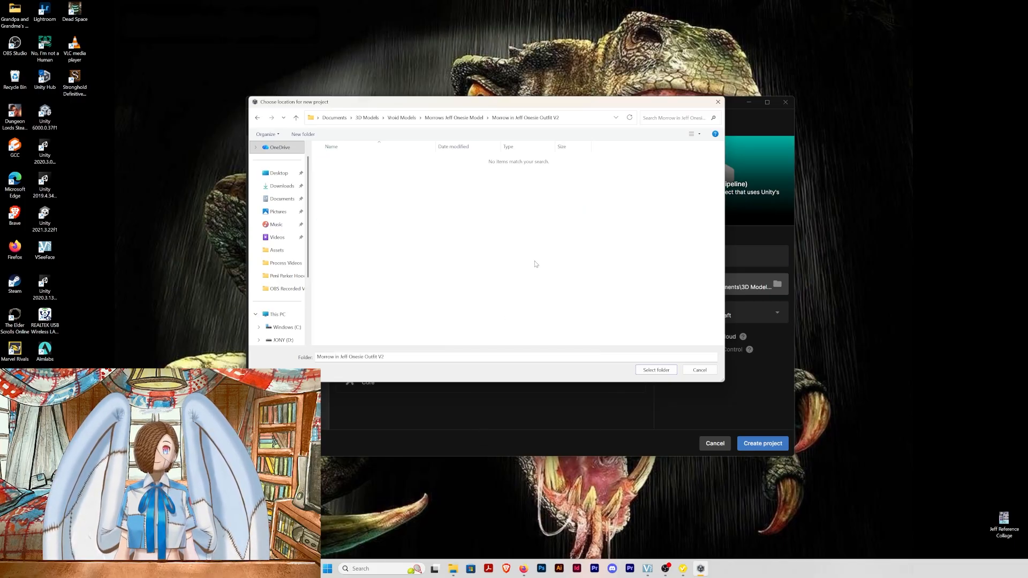
pyautogui.click(642, 371)
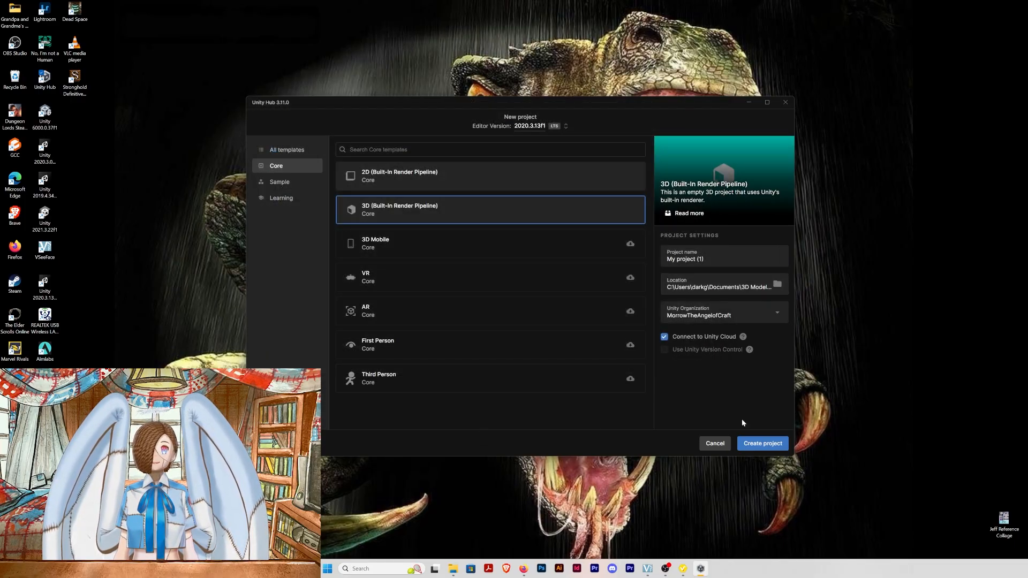
# Create the configured project and maximize the Unity editor window that opens for it
pyautogui.click(759, 445)
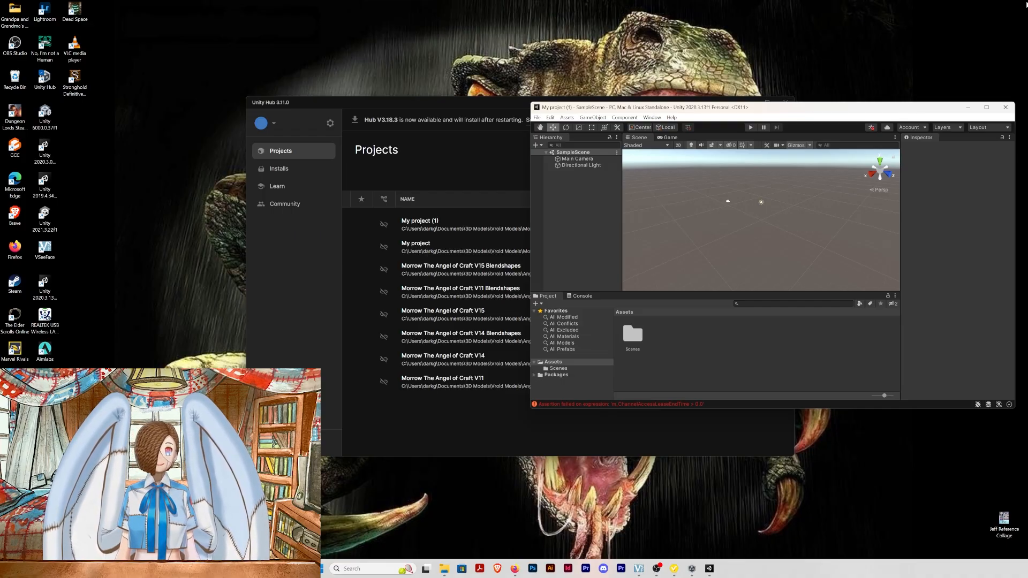
pyautogui.click(987, 107)
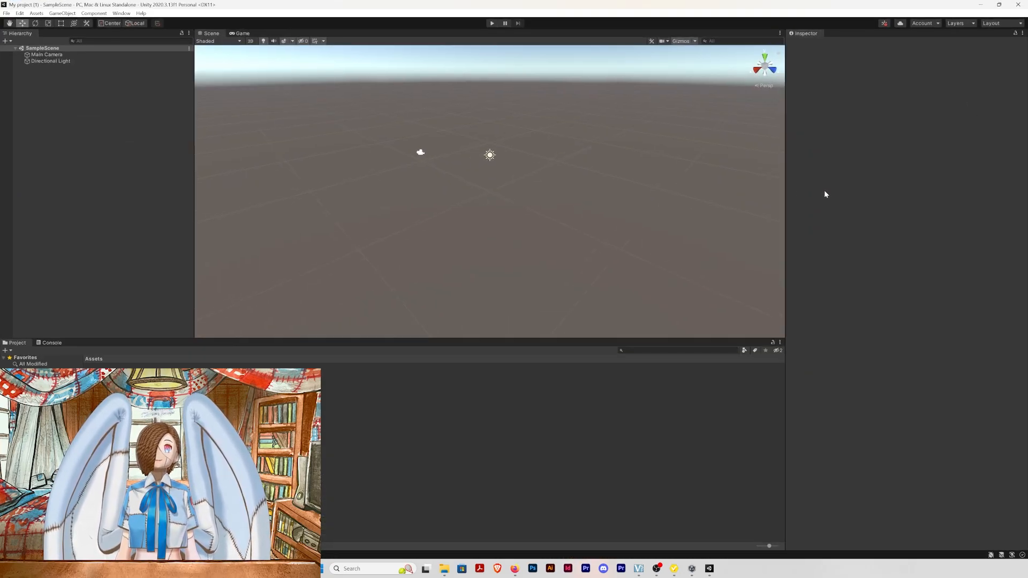
# Import the full UniVRM-0.110.0_3f7d custom package from Programs Downloaded and accept all of its recommended project settings
pyautogui.click(37, 14)
pyautogui.click(36, 13)
pyautogui.click(32, 15)
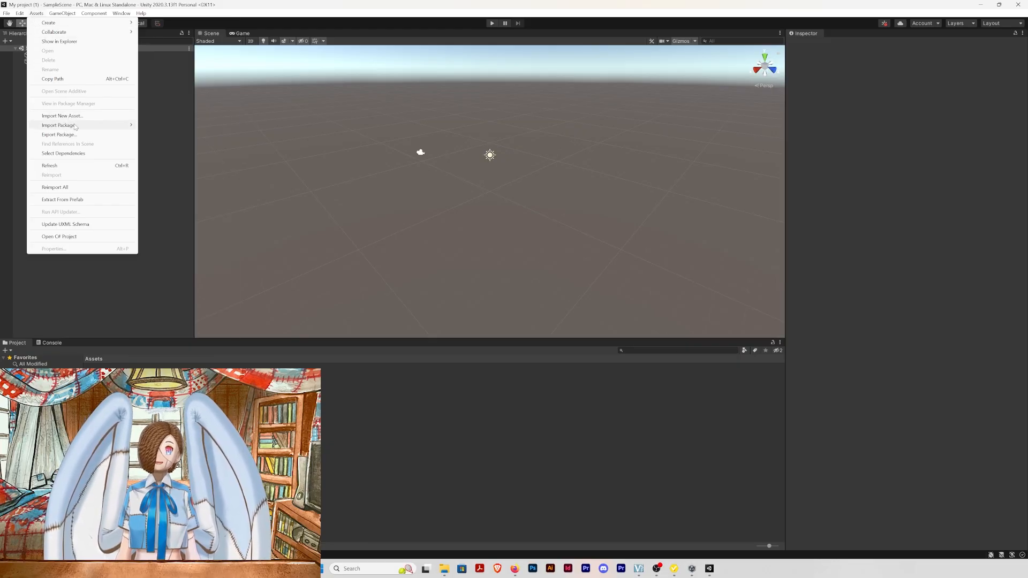
pyautogui.moveTo(88, 127)
pyautogui.click(164, 127)
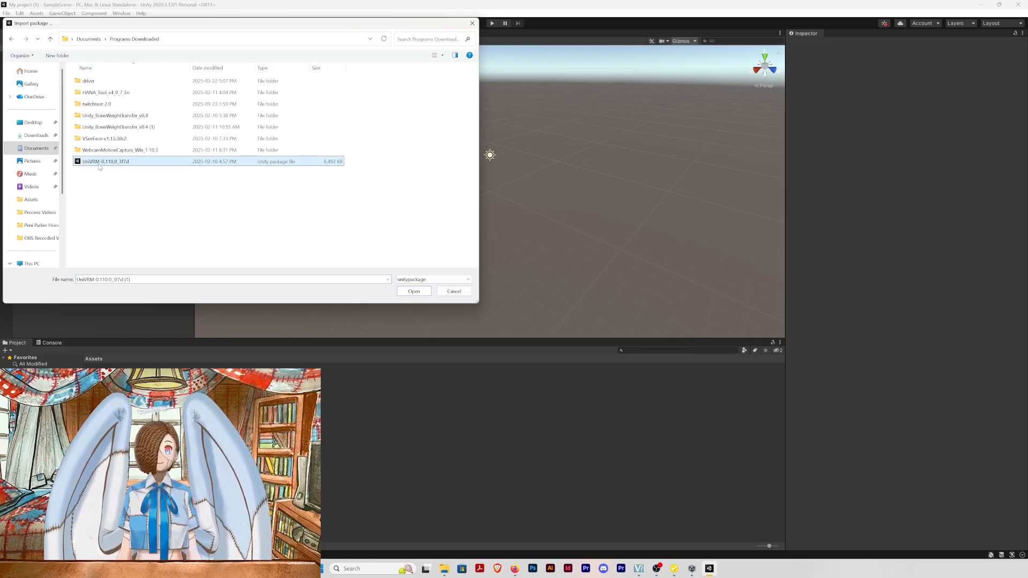
pyautogui.click(180, 203)
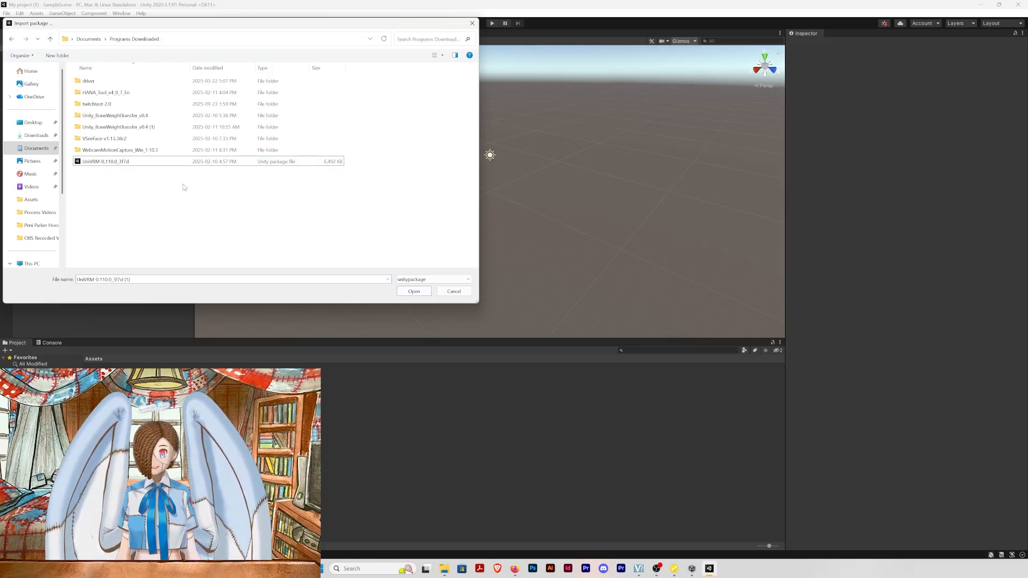
pyautogui.click(112, 163)
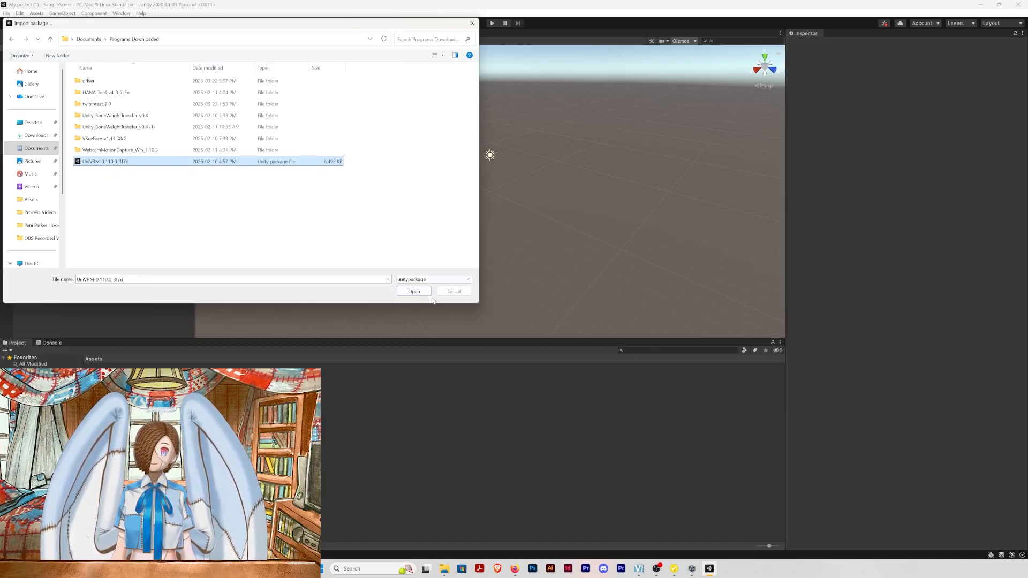
pyautogui.click(410, 291)
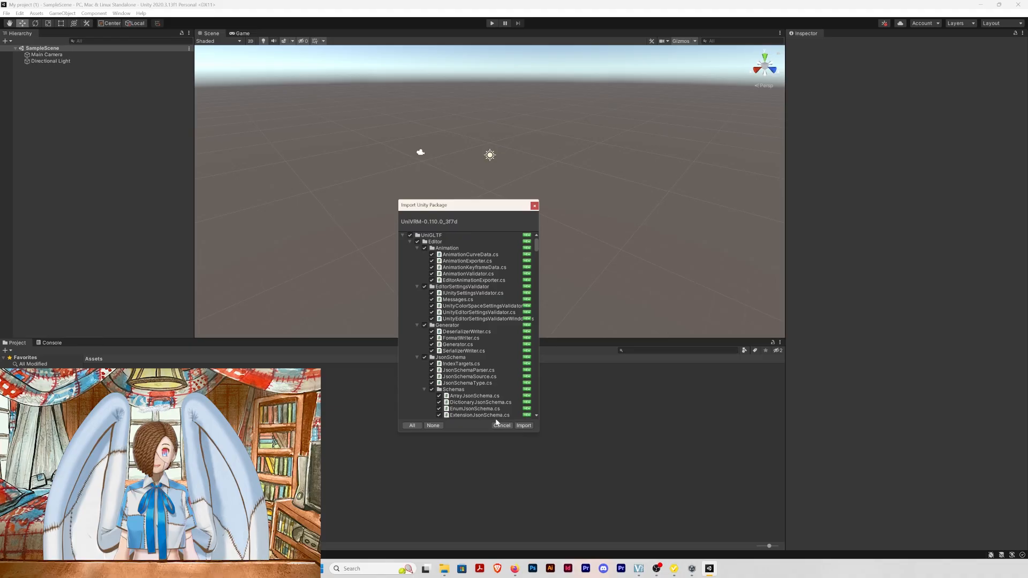
pyautogui.click(524, 426)
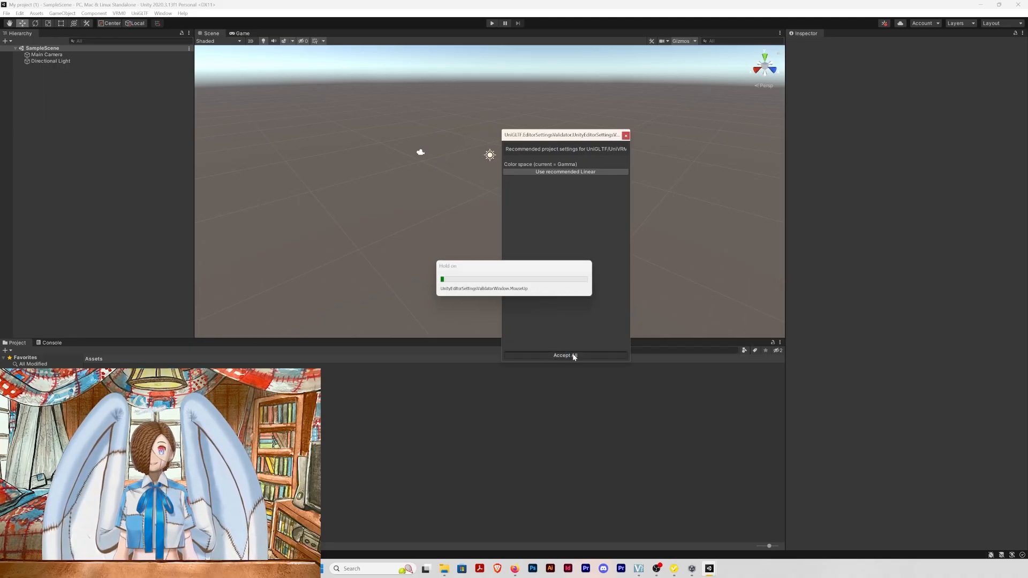
pyautogui.click(573, 355)
pyautogui.click(573, 355)
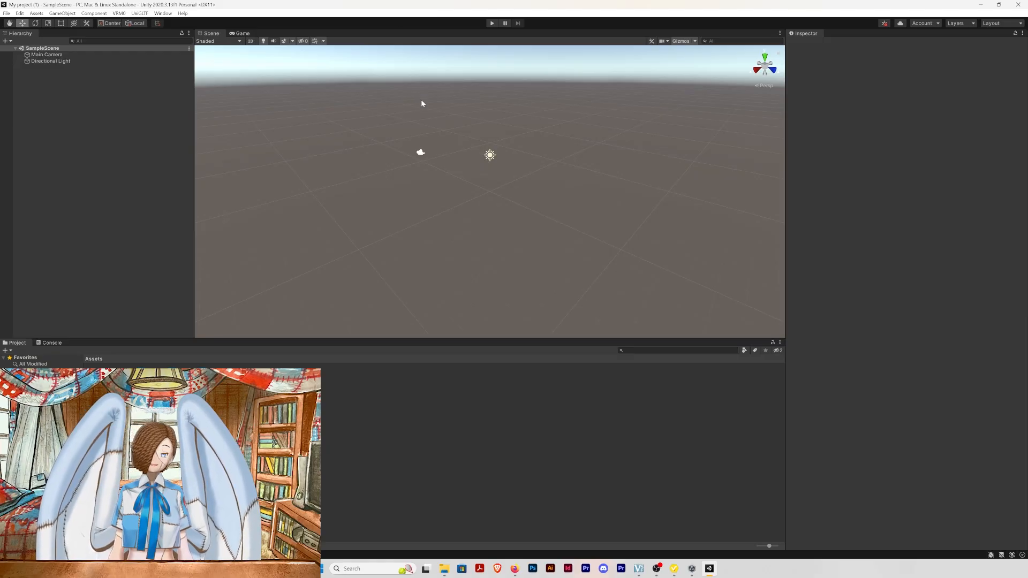
# Import the full HANA_Tool_v4_0_7_VRM_En custom package from the HANA_Tool_v4_0_7_En folder
pyautogui.click(36, 13)
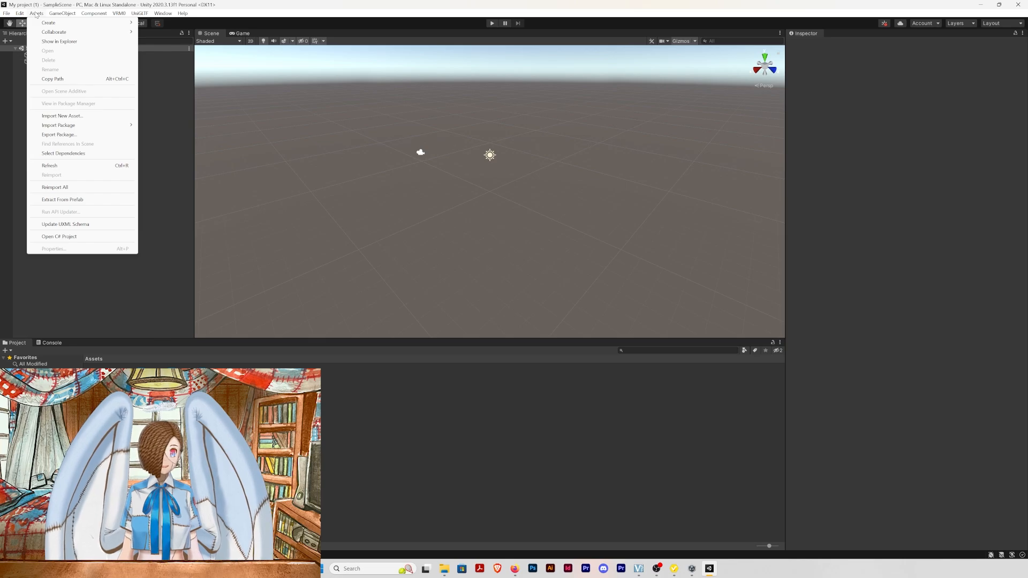
pyautogui.moveTo(62, 127)
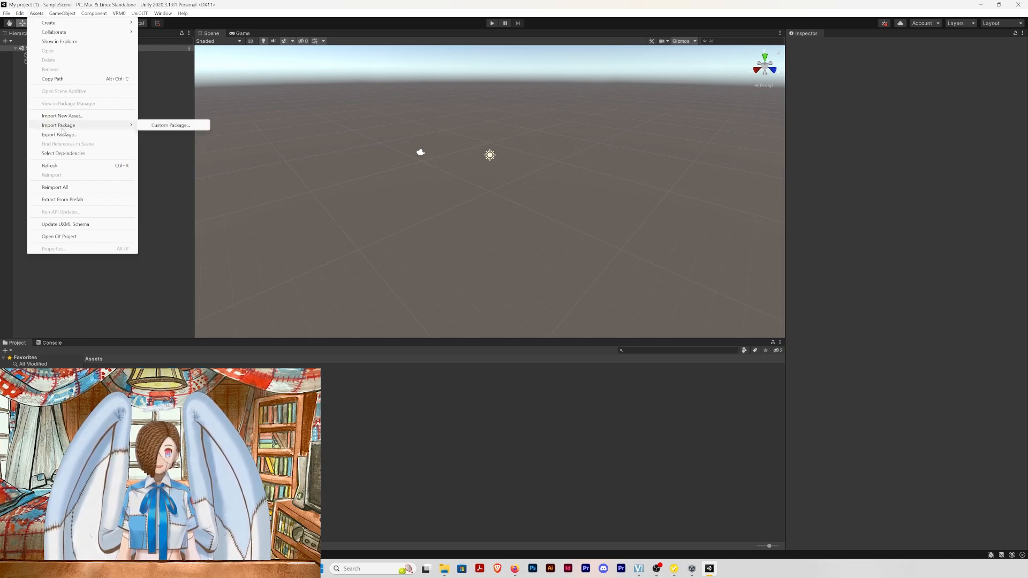
pyautogui.click(150, 126)
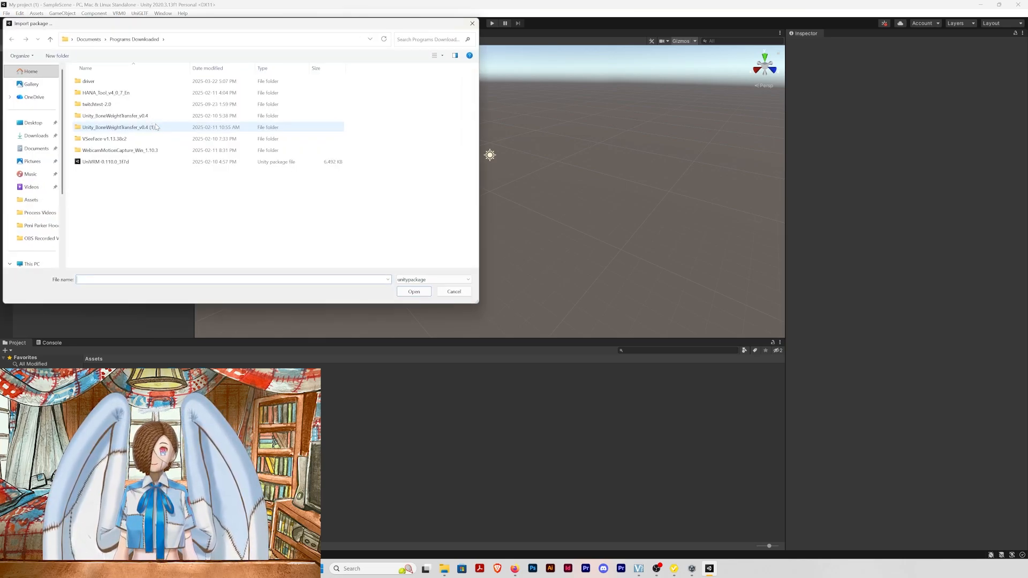
pyautogui.doubleClick(123, 94)
pyautogui.doubleClick(123, 83)
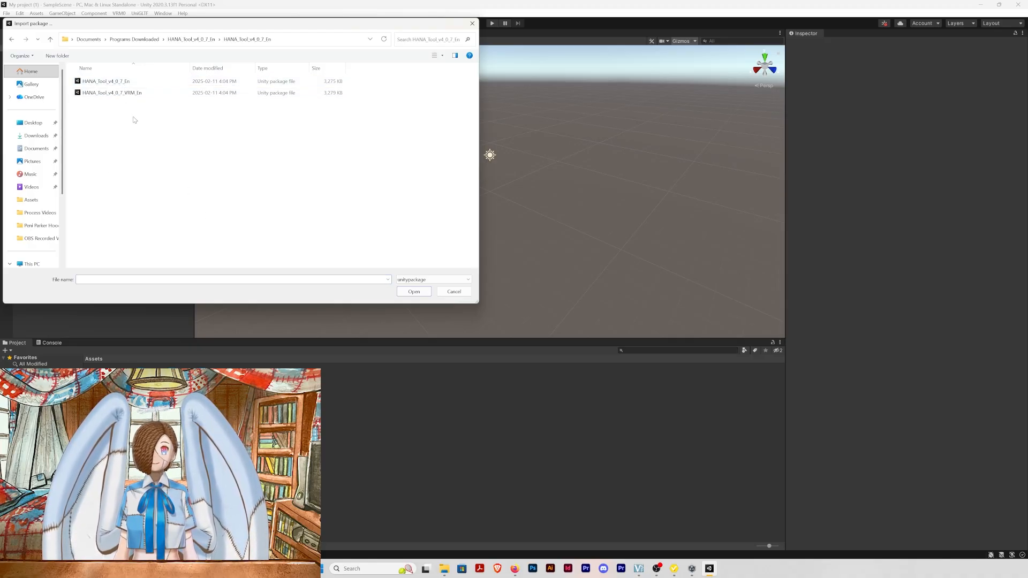
pyautogui.click(129, 94)
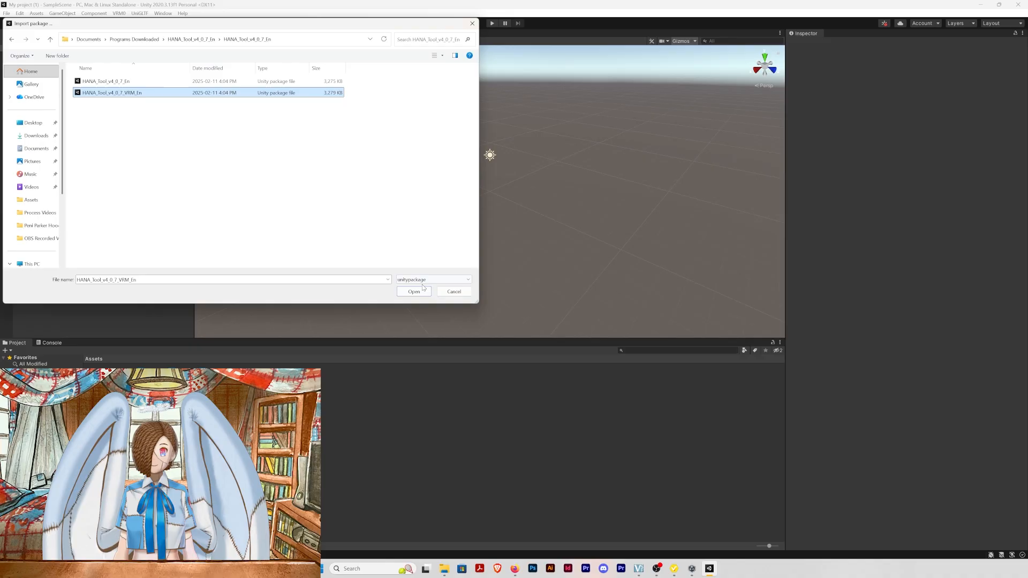
pyautogui.click(403, 293)
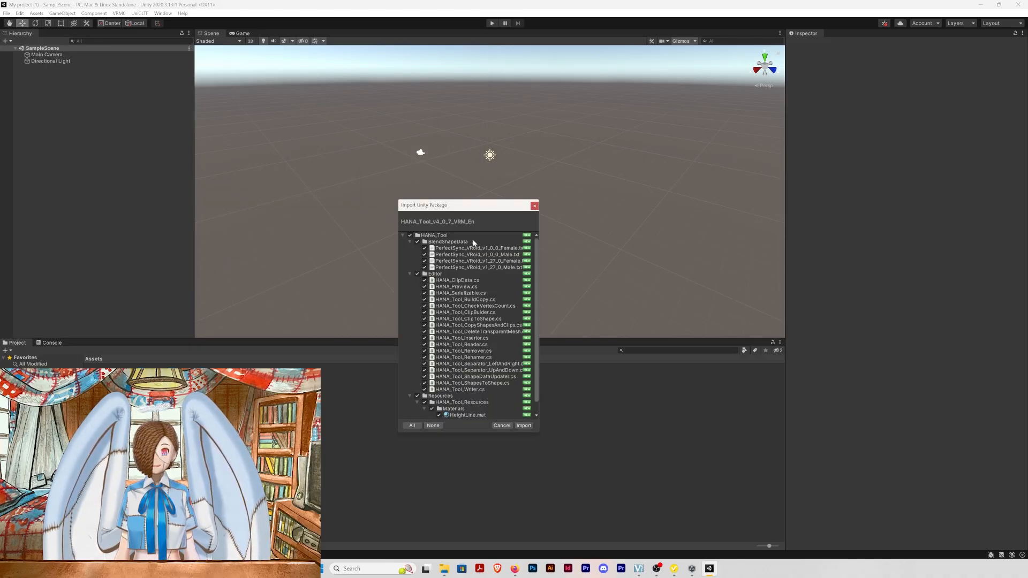
pyautogui.click(527, 426)
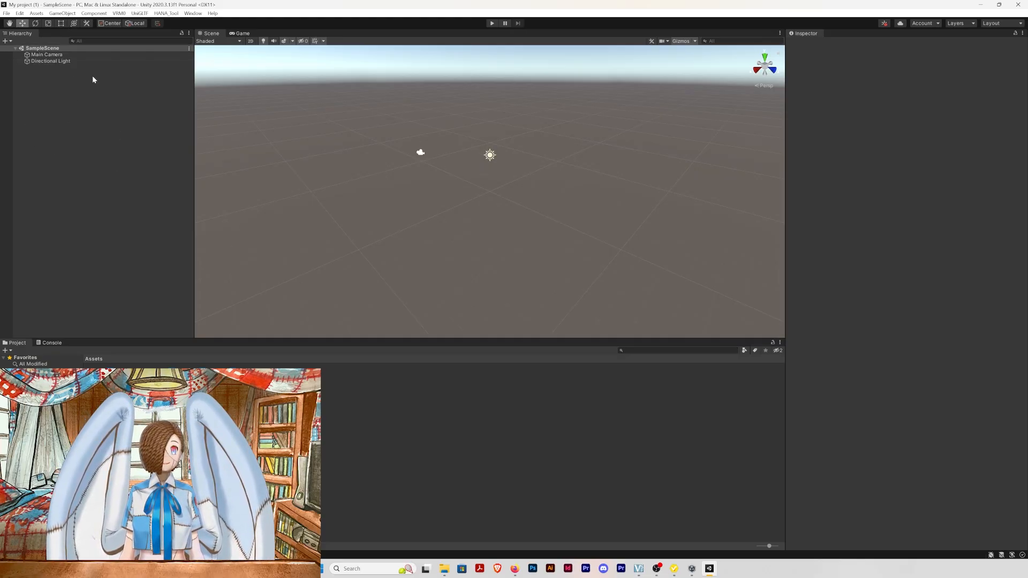
# Import the BoneWeightTransfer custom package from the Unity_BoneWeightTransfer_v0.4 (1) folder in Programs Downloaded
pyautogui.click(36, 15)
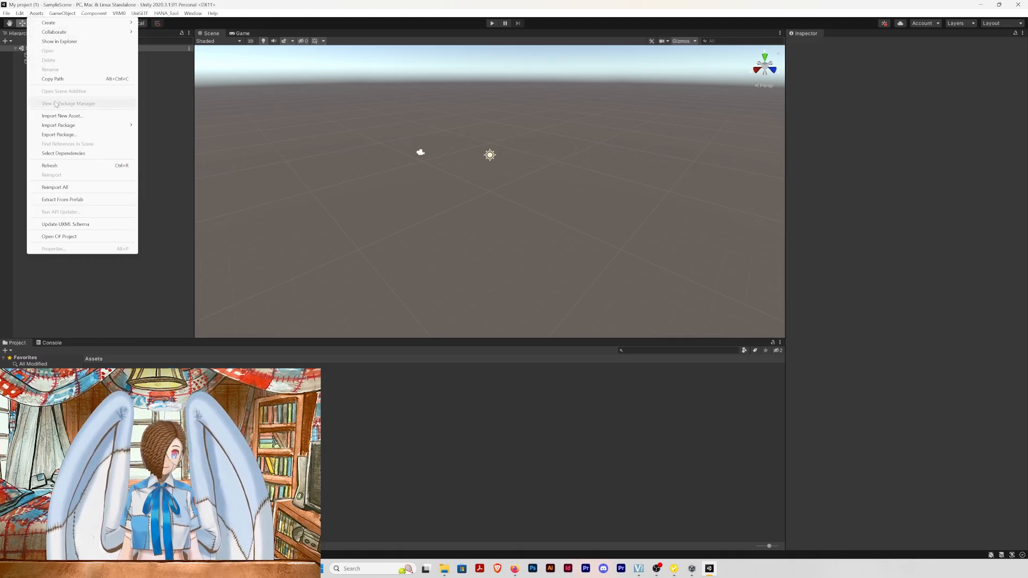
pyautogui.click(157, 126)
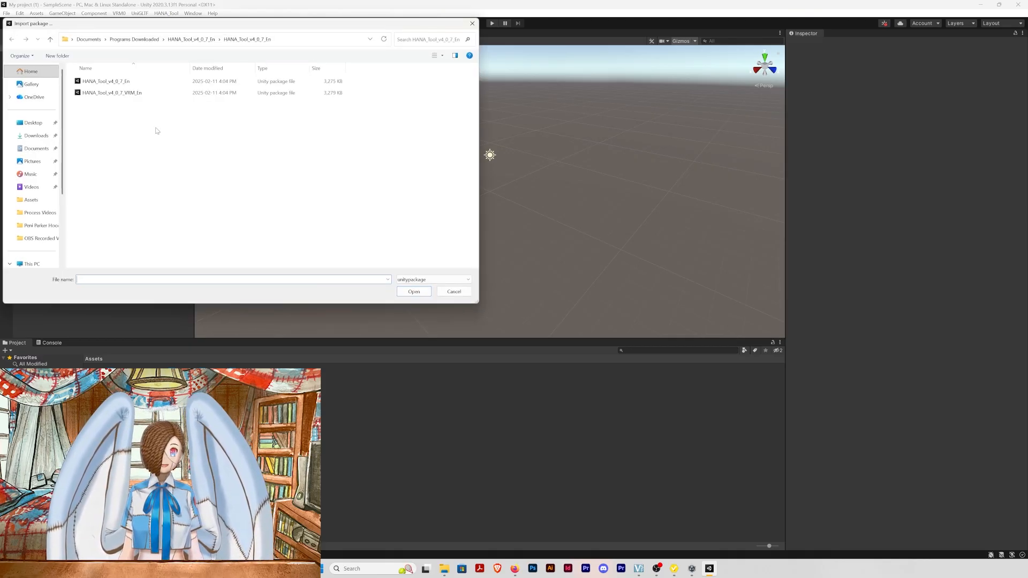
pyautogui.click(134, 39)
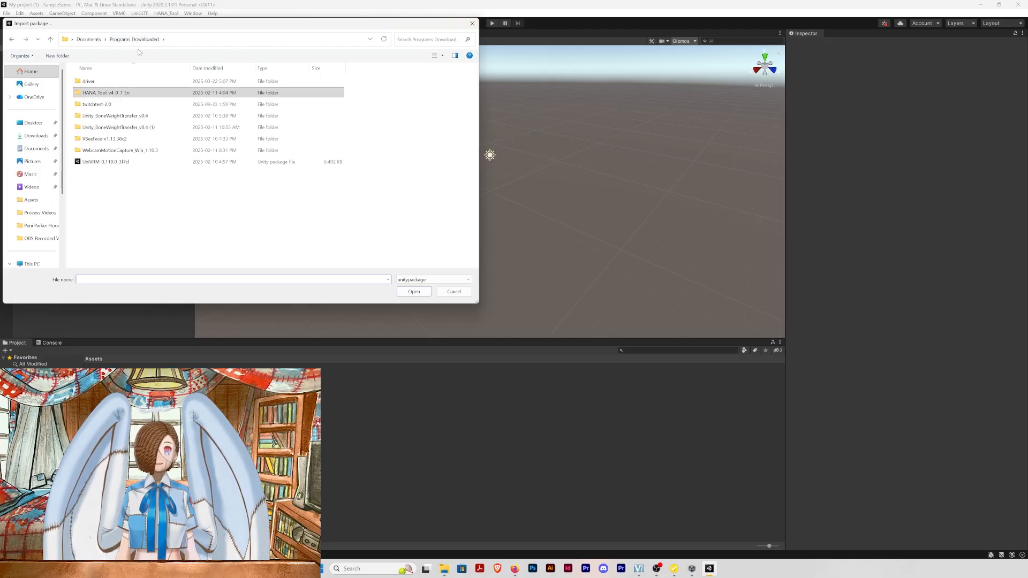
pyautogui.doubleClick(131, 128)
pyautogui.doubleClick(133, 82)
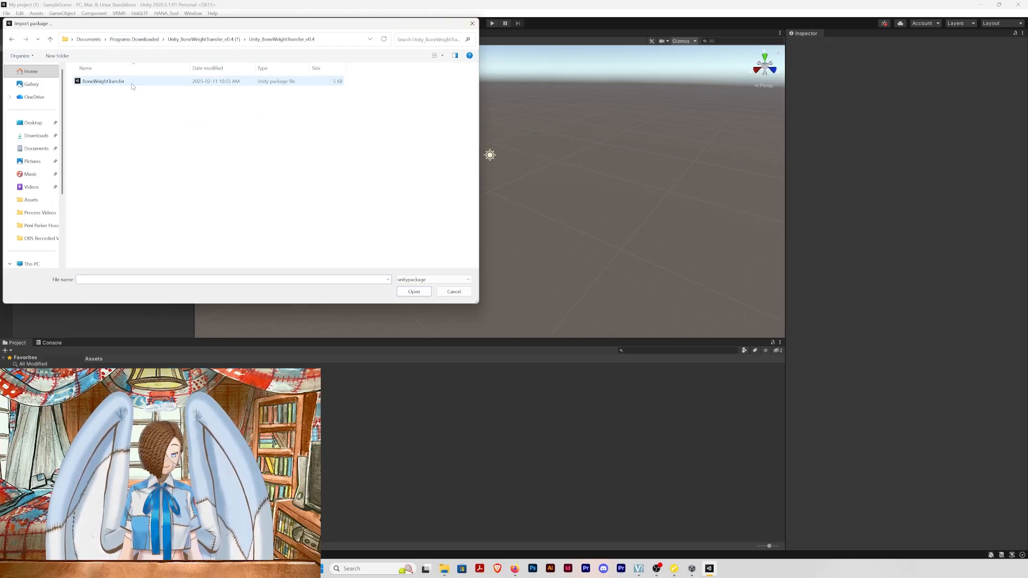
pyautogui.click(133, 82)
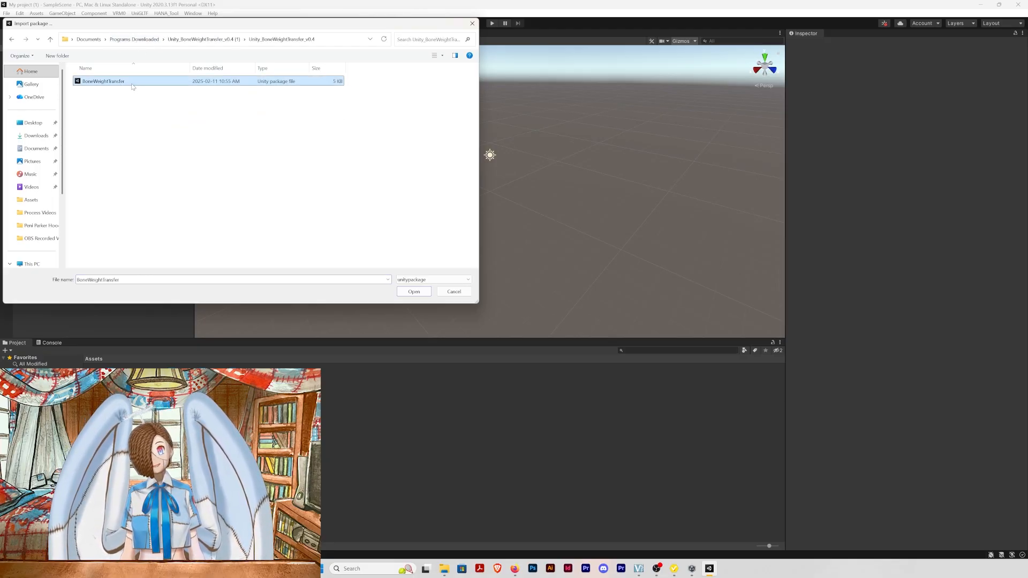
pyautogui.click(410, 291)
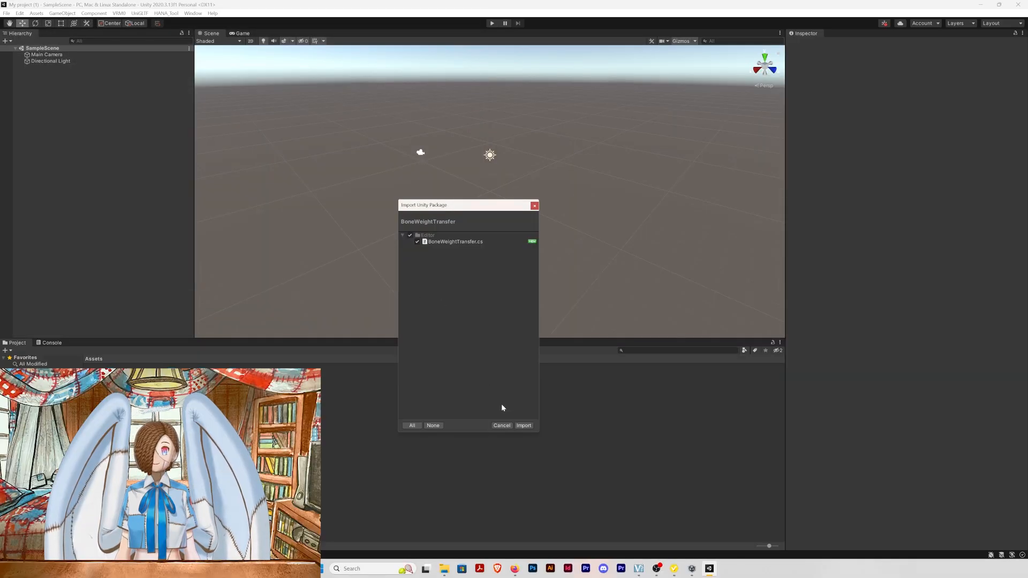
pyautogui.click(524, 426)
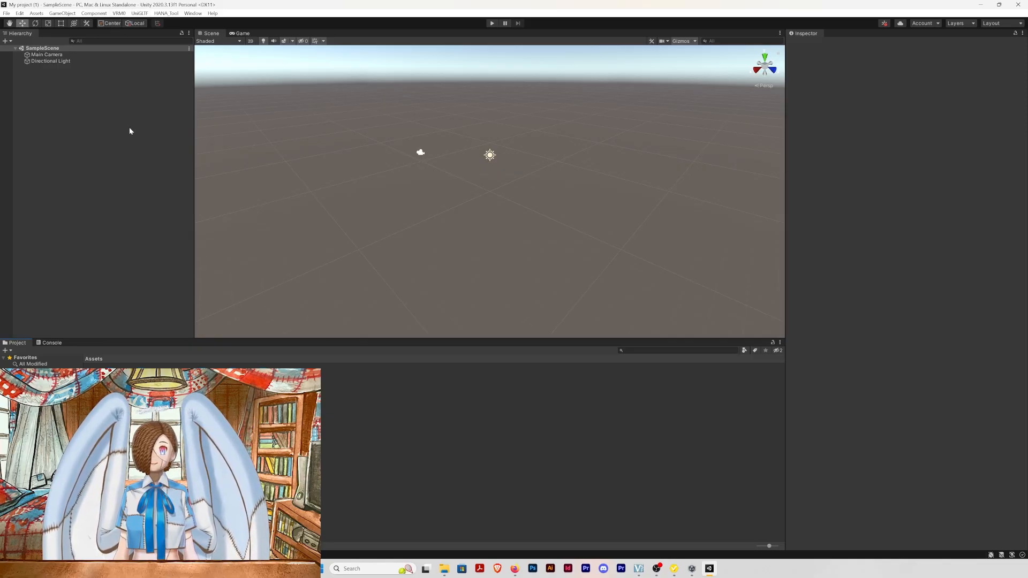
# Import "Morrow in Jeff Onesie Outfit V2.vrm" as VRM 0.x from Models Exported Directly from Vroid and save its prefab in the project's Assets folder
pyautogui.click(120, 14)
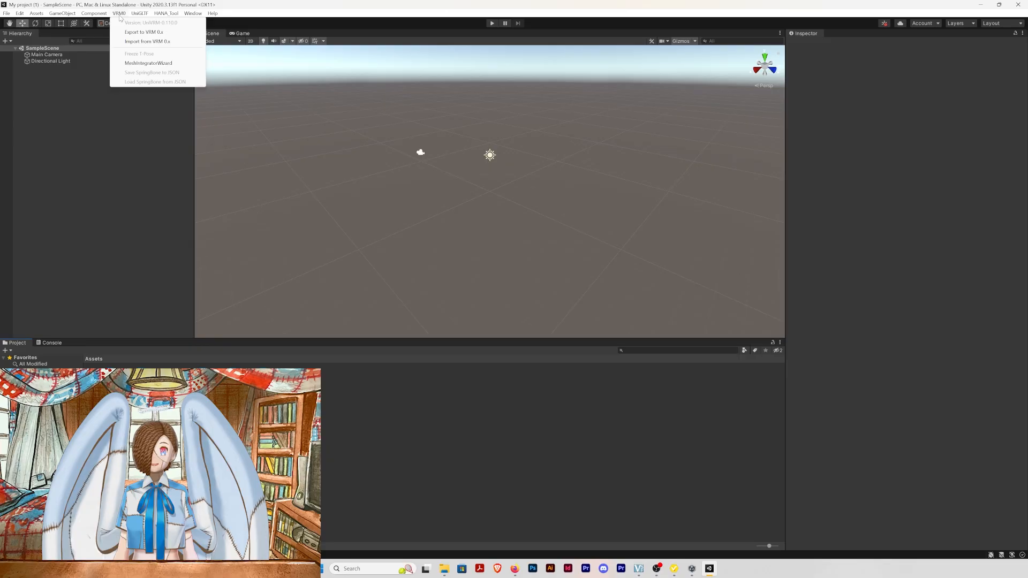
pyautogui.click(131, 43)
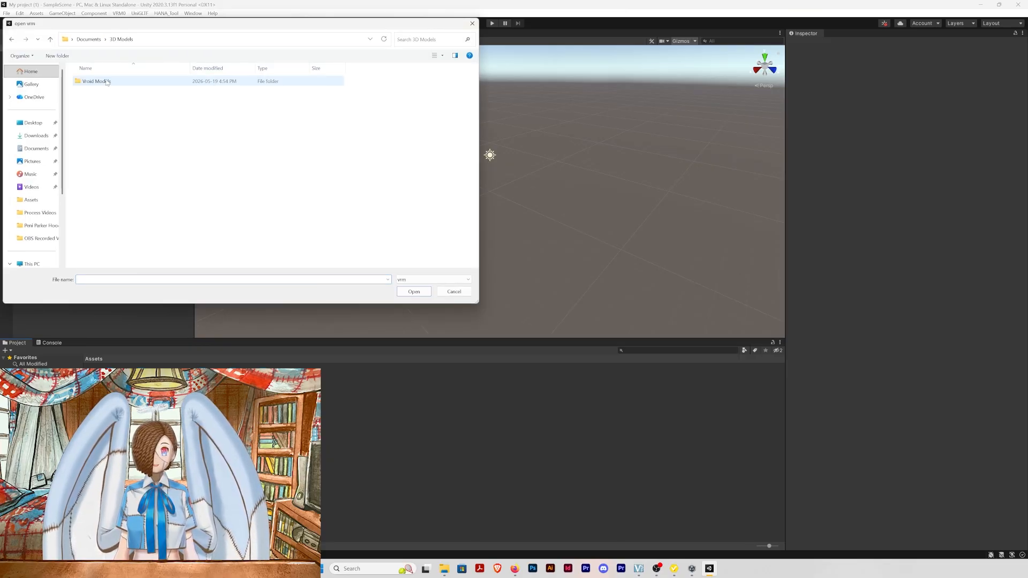
pyautogui.doubleClick(107, 82)
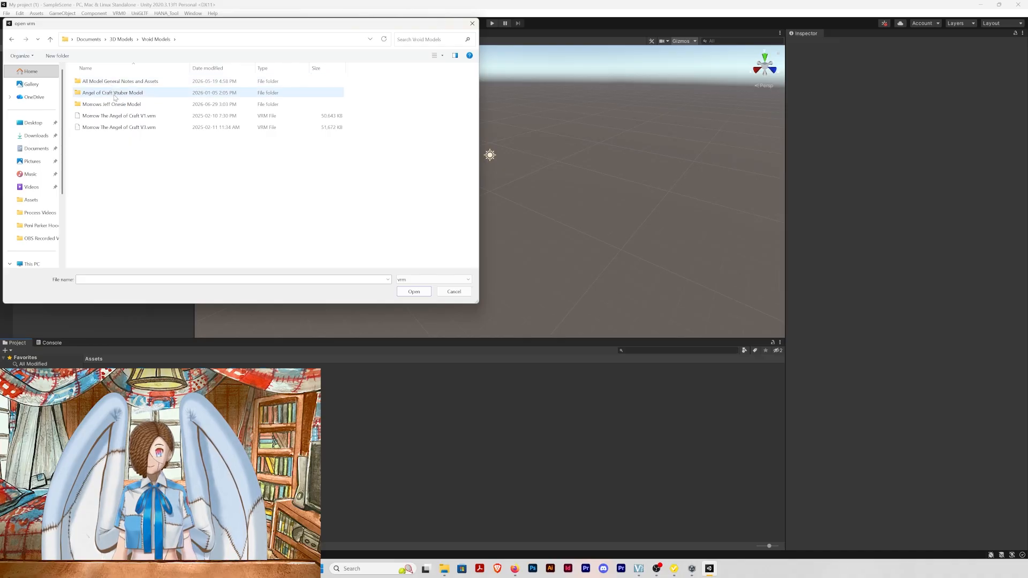
pyautogui.doubleClick(116, 105)
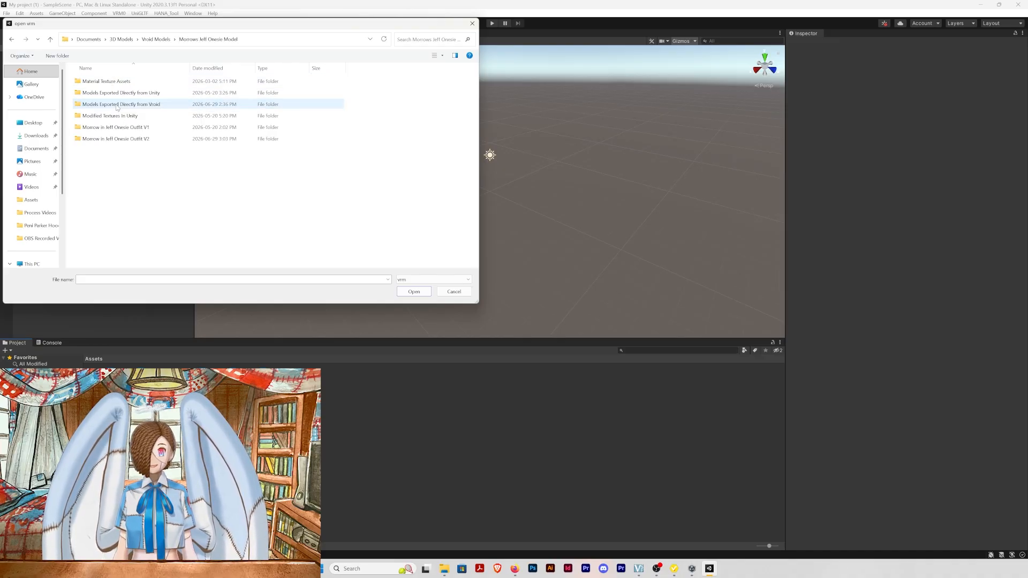
pyautogui.doubleClick(153, 105)
pyautogui.click(156, 94)
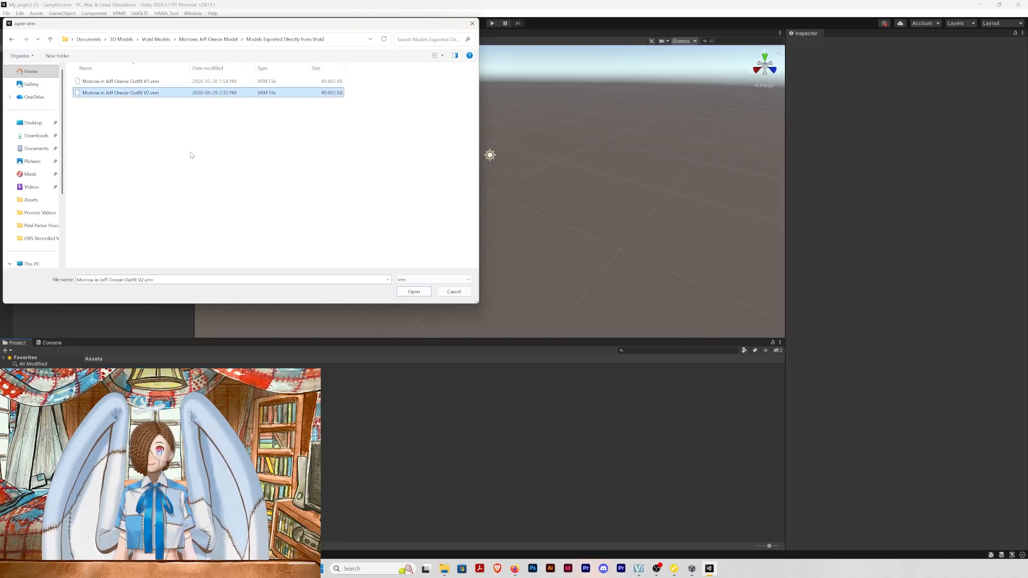
pyautogui.click(412, 292)
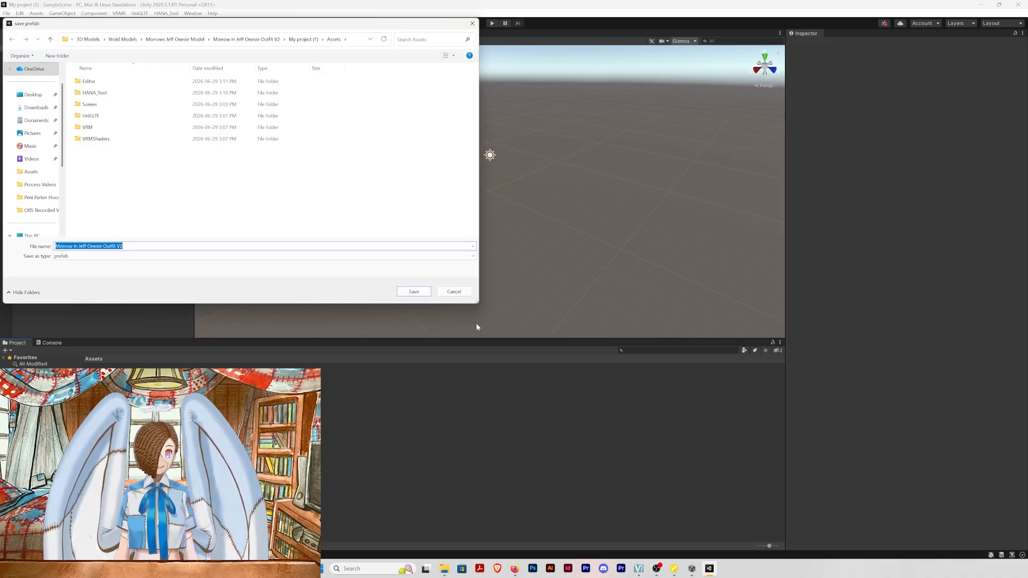
pyautogui.click(414, 292)
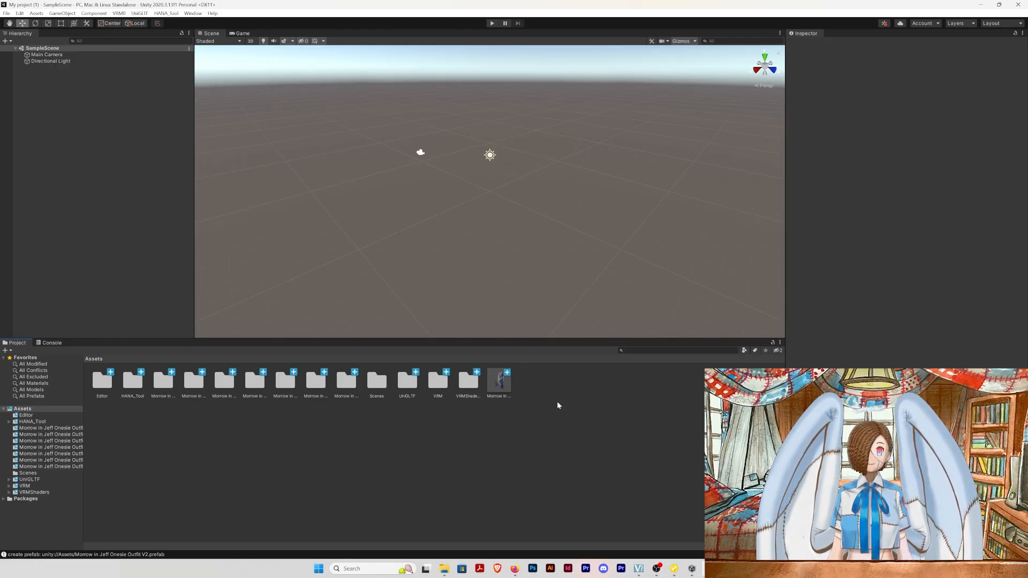
# Place the Morrow in Jeff Onesie Outfit V2 prefab in the scene and examine the model up close and from the front
pyautogui.moveTo(501, 392); pyautogui.dragTo(498, 193)
pyautogui.scroll(5, 516, 163)
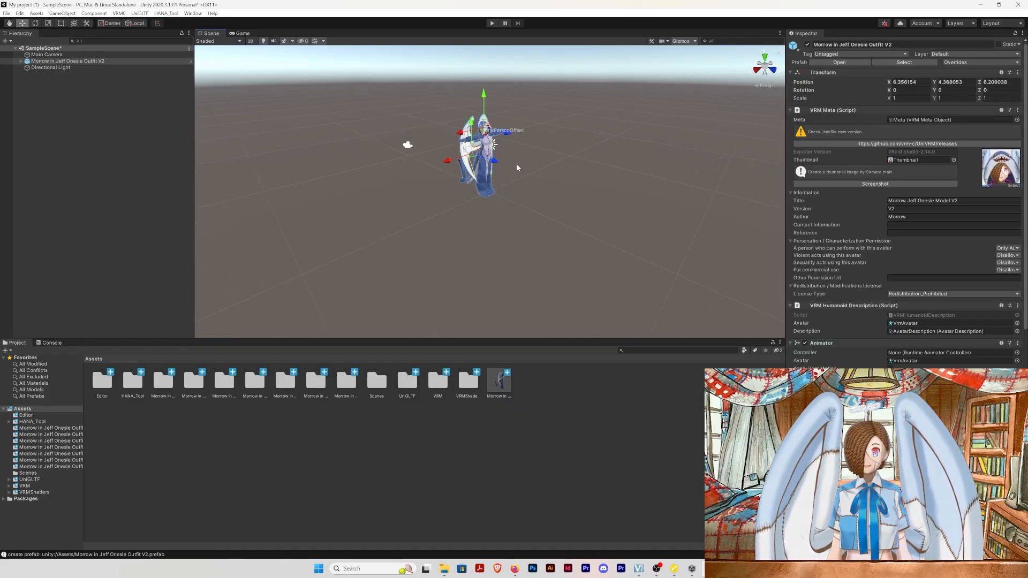
pyautogui.moveTo(520, 155); pyautogui.dragTo(520, 169, button='middle')
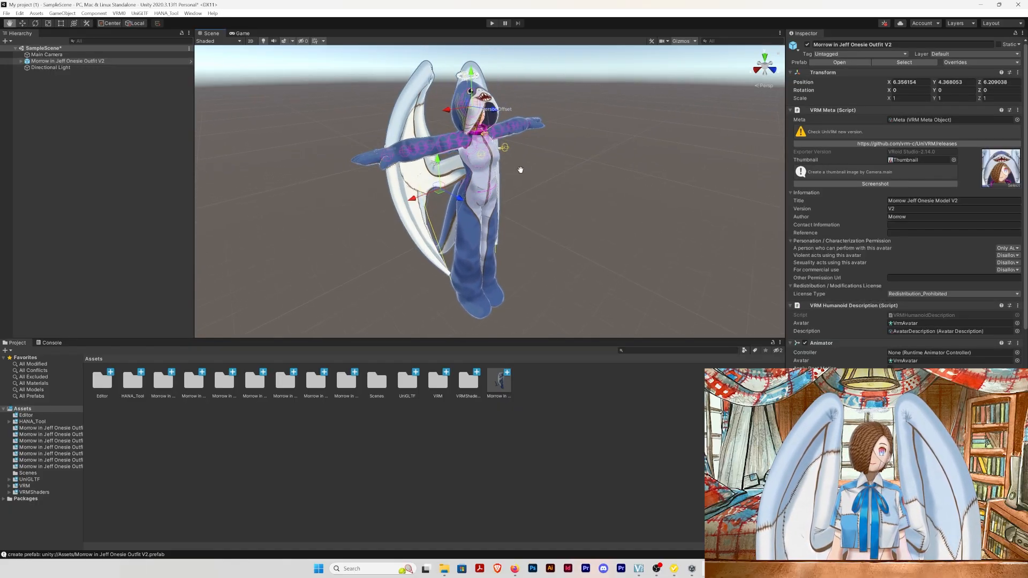
pyautogui.moveTo(540, 180); pyautogui.dragTo(513, 177, button='right')
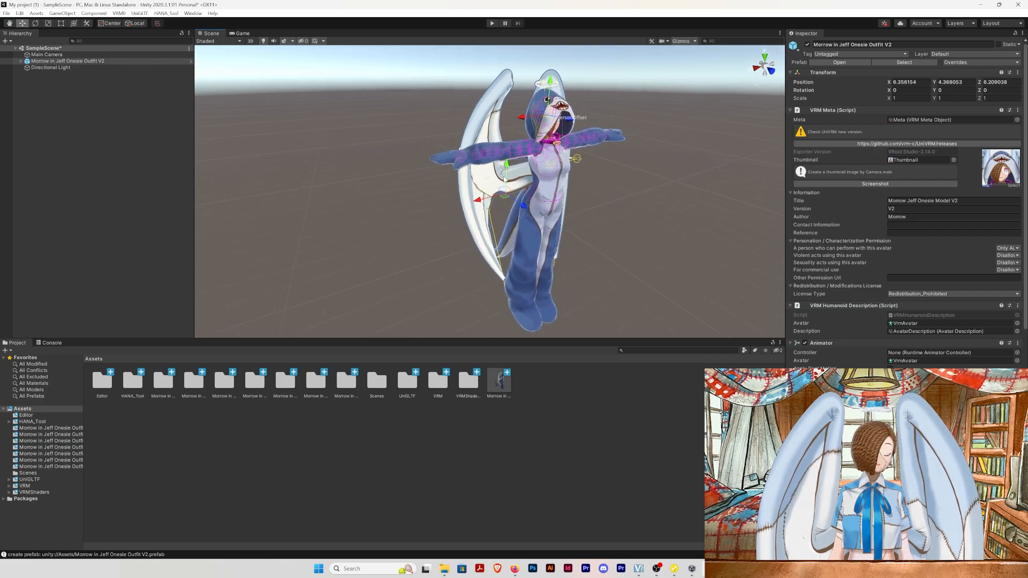
pyautogui.moveTo(513, 176)
pyautogui.mouseDown(button='middle')
pyautogui.moveTo(476, 175)
pyautogui.moveTo(502, 179)
pyautogui.mouseUp(button='middle')
pyautogui.scroll(4, 502, 179)
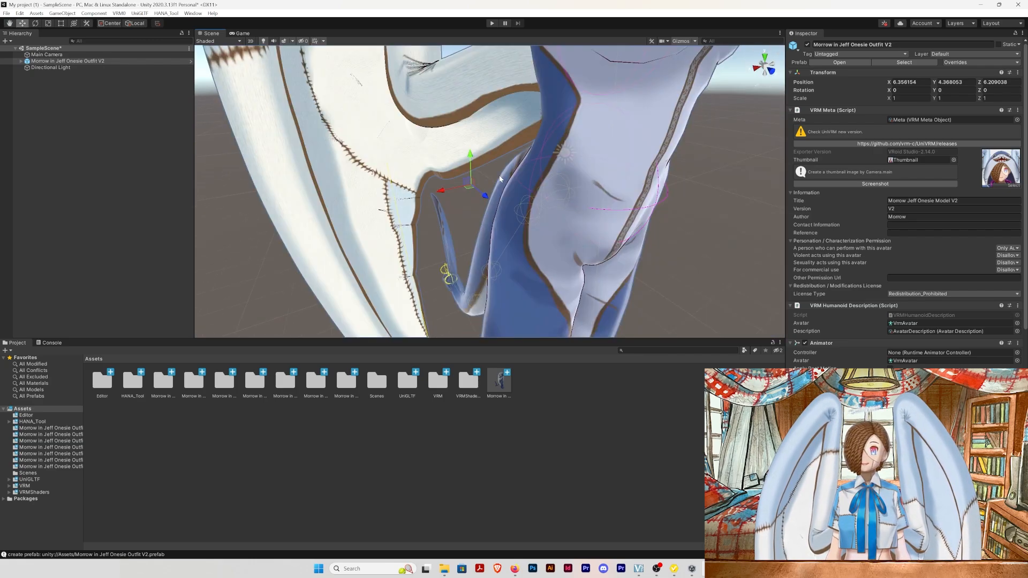
pyautogui.scroll(-5, 502, 179)
pyautogui.moveTo(501, 179); pyautogui.dragTo(446, 163, button='right')
pyautogui.moveTo(450, 163); pyautogui.dragTo(416, 179, button='middle')
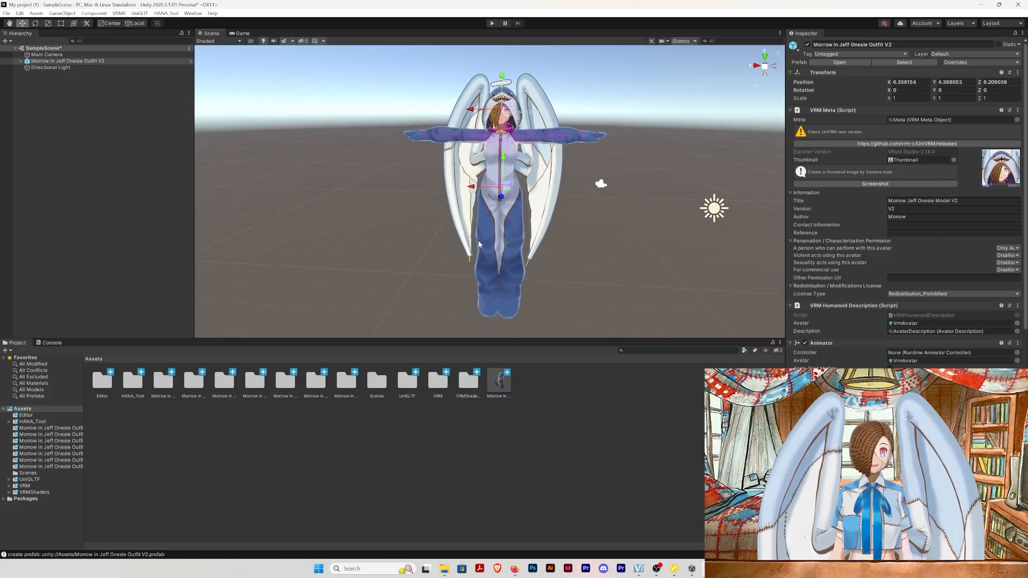
# Examine the avatar in the scene, from a close-up of the face, hood and collar to a full-body front view
pyautogui.click(513, 256)
pyautogui.click(513, 256)
pyautogui.click(510, 113)
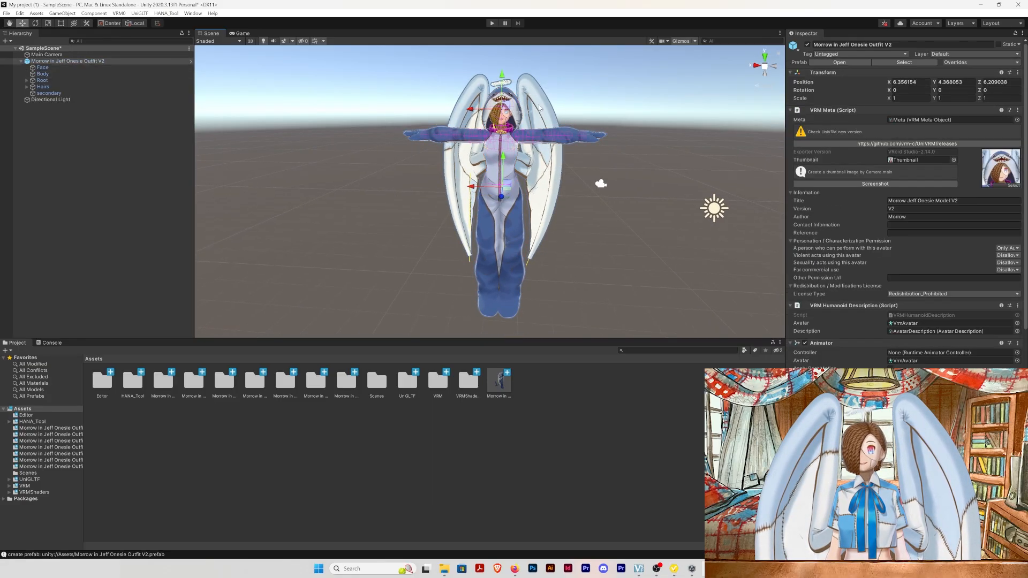
pyautogui.click(542, 109)
pyautogui.click(461, 184)
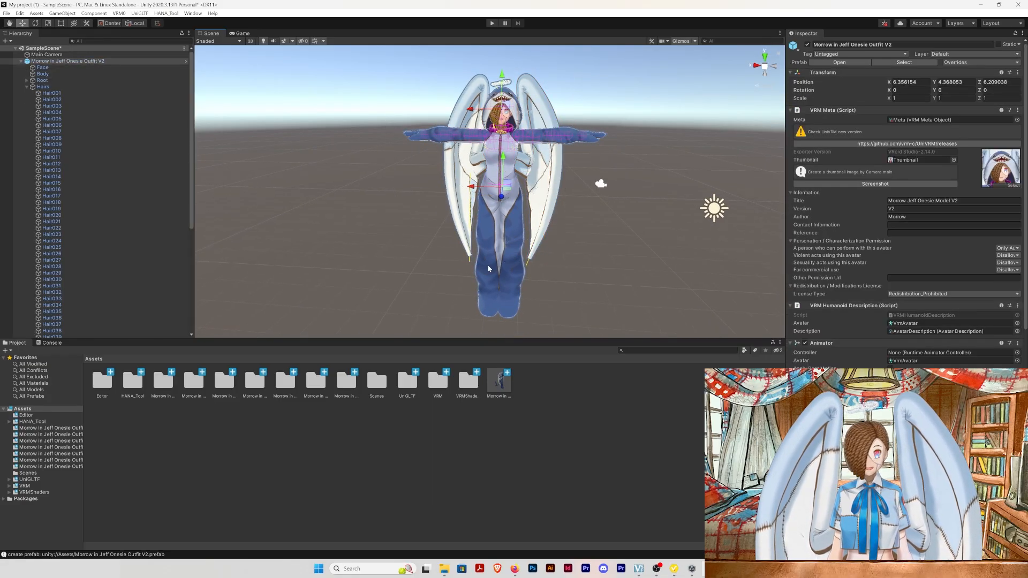
pyautogui.click(499, 288)
pyautogui.click(504, 110)
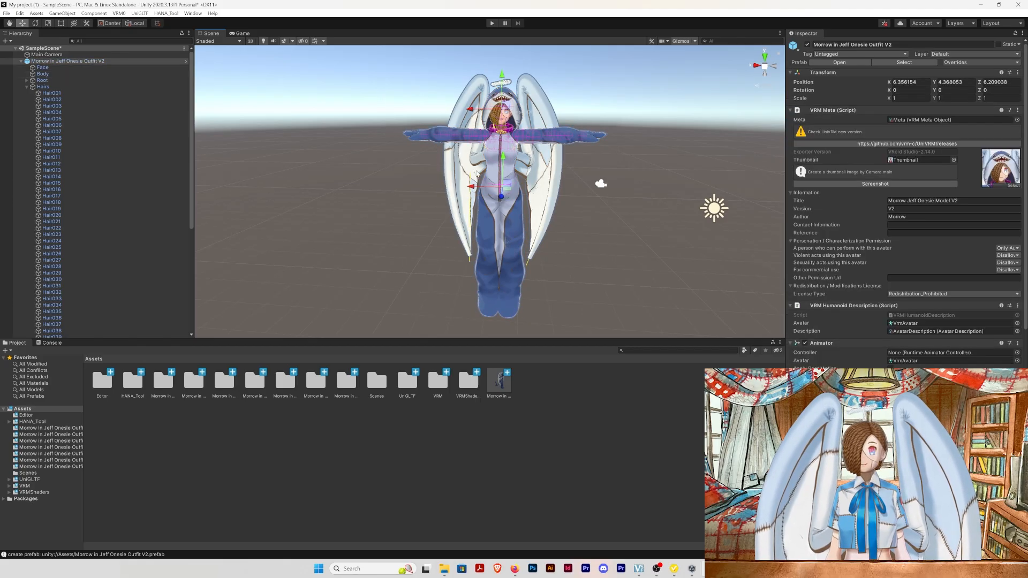
pyautogui.keyDown('alt'); pyautogui.moveTo(554, 171); pyautogui.dragTo(487, 166); pyautogui.keyUp('alt')
pyautogui.scroll(5, 486, 140)
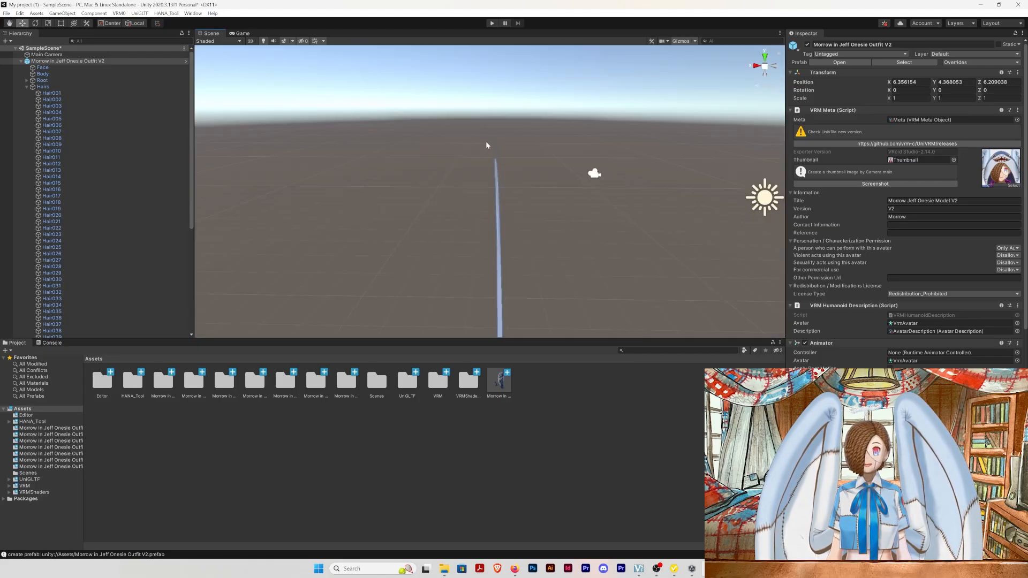
pyautogui.keyDown('alt'); pyautogui.moveTo(492, 138); pyautogui.dragTo(666, 235); pyautogui.keyUp('alt')
pyautogui.scroll(3, 487, 164)
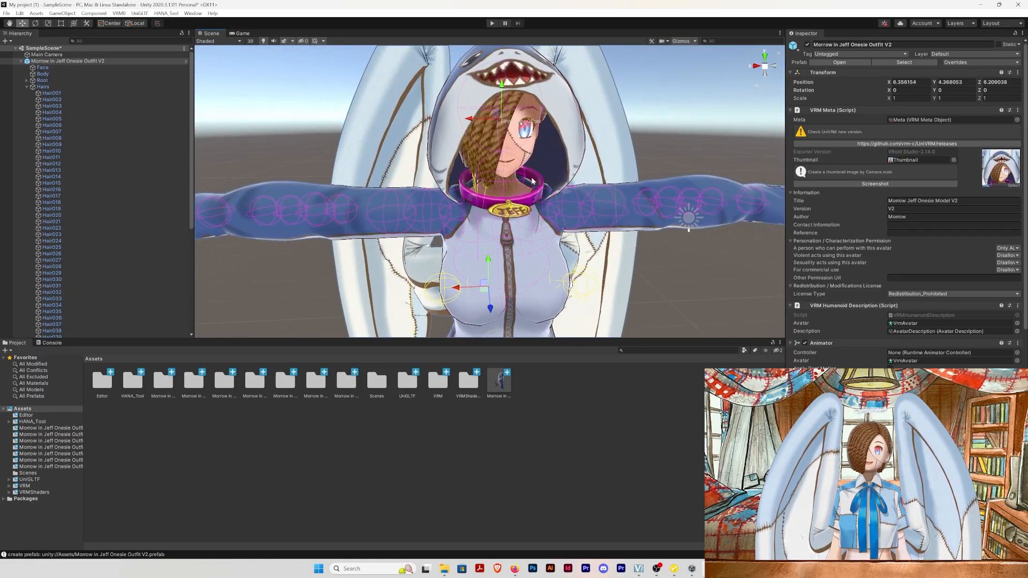
pyautogui.scroll(-5, 666, 236)
pyautogui.scroll(4, 522, 191)
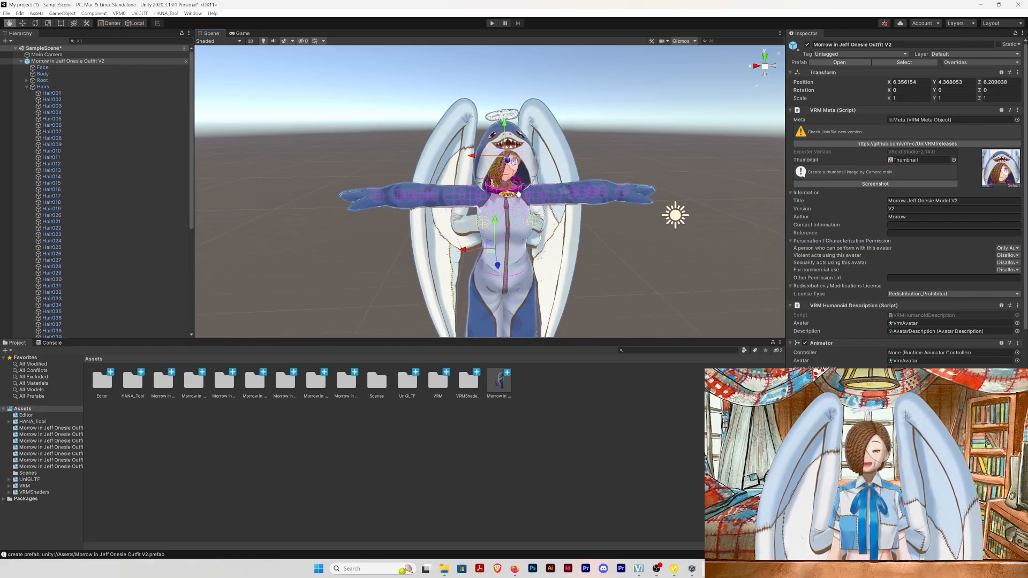
pyautogui.moveTo(521, 191); pyautogui.dragTo(515, 187, button='middle')
pyautogui.scroll(-3, 515, 186)
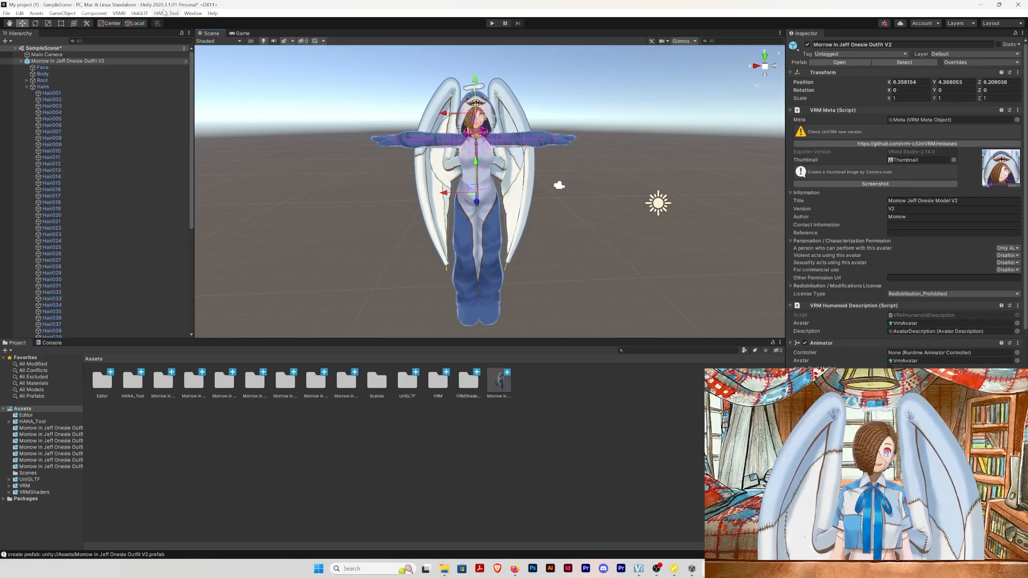
# Add the PerfectSync_VRoid_v1_0_0_Female.txt blendshapes to the avatar's Face mesh with the HANA_Tool Reader
pyautogui.click(164, 11)
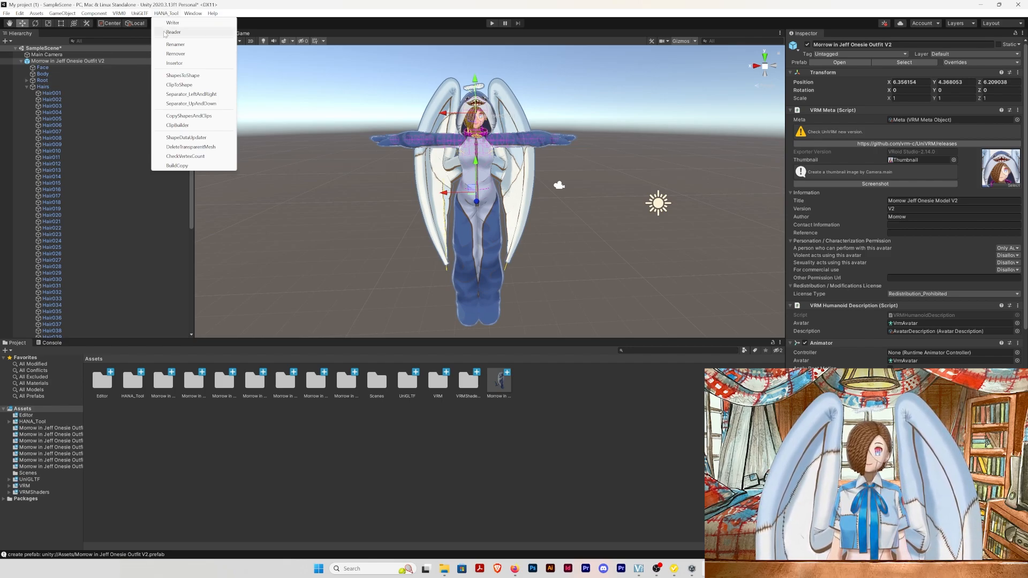
pyautogui.click(164, 32)
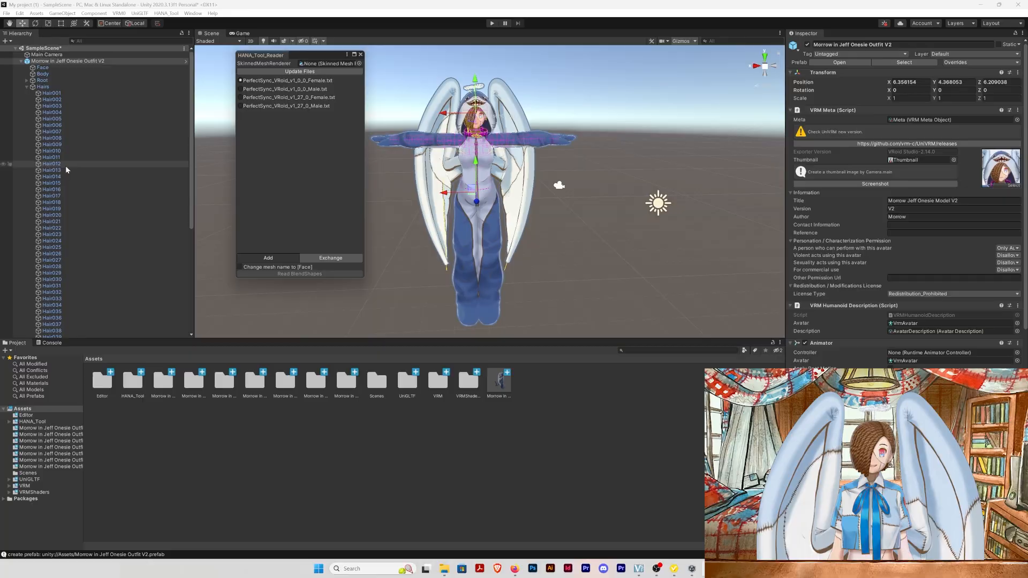
pyautogui.click(20, 61)
pyautogui.click(21, 61)
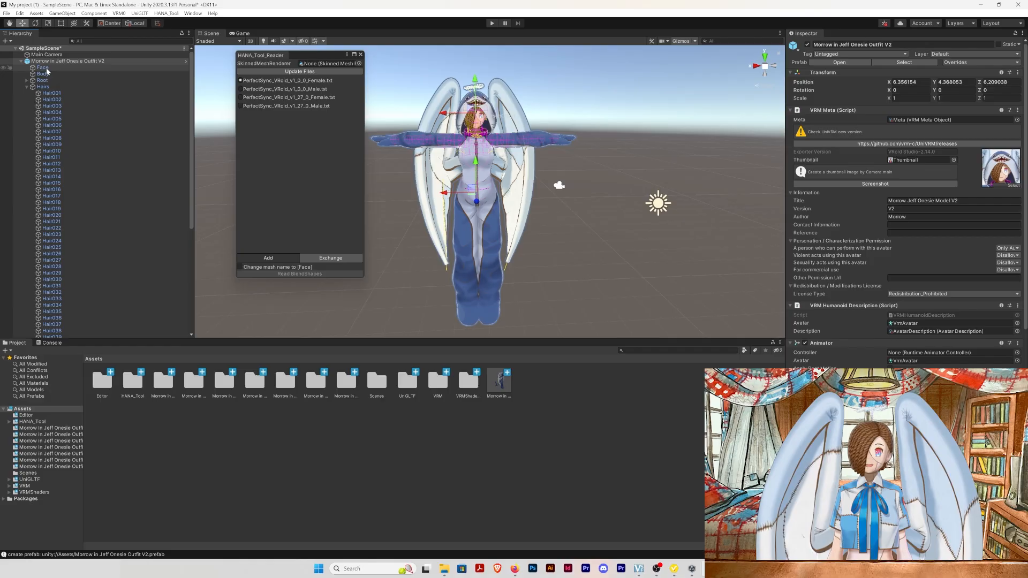
pyautogui.click(46, 67)
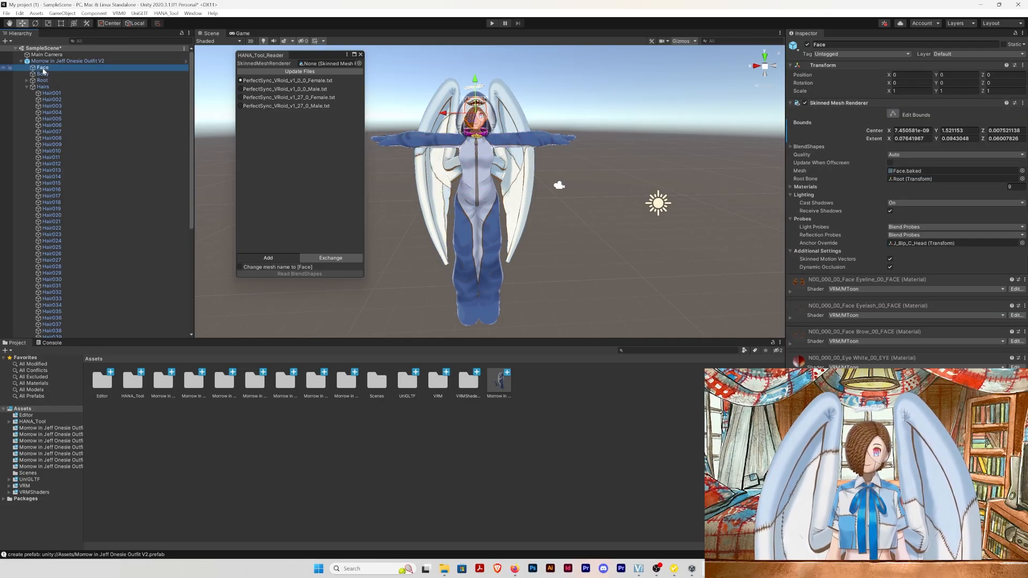
pyautogui.moveTo(38, 69); pyautogui.dragTo(313, 67)
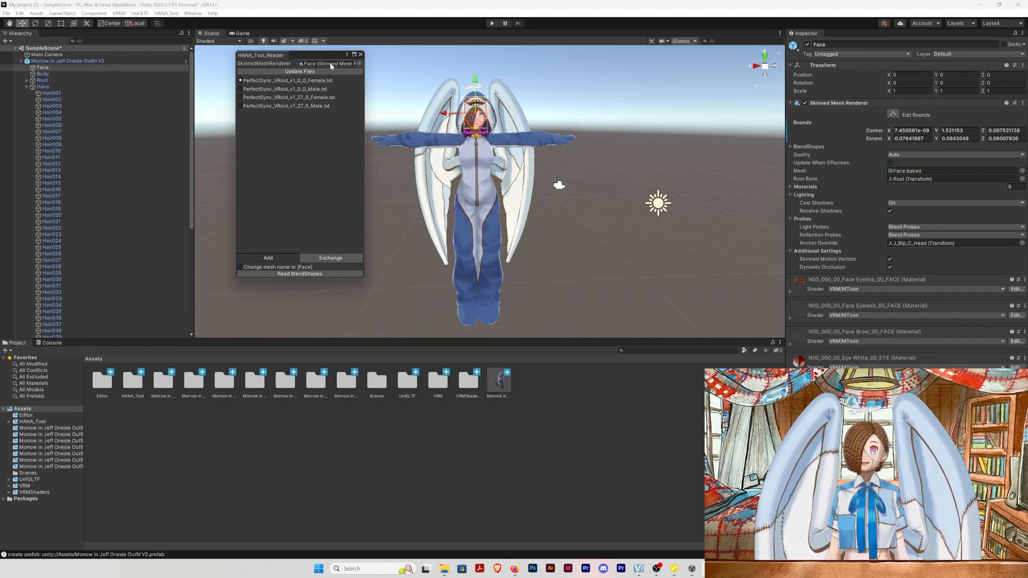
pyautogui.click(299, 274)
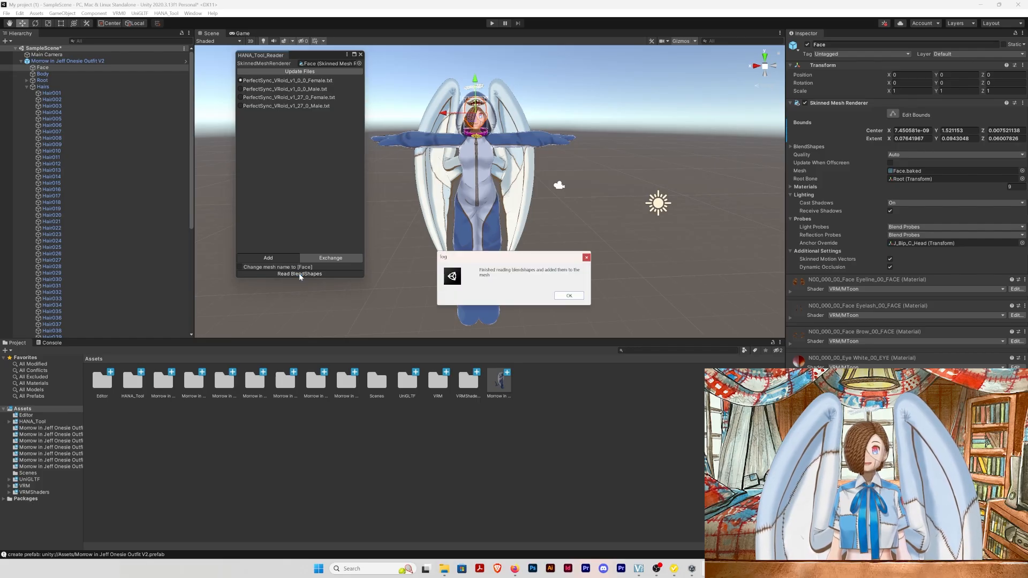
pyautogui.click(568, 297)
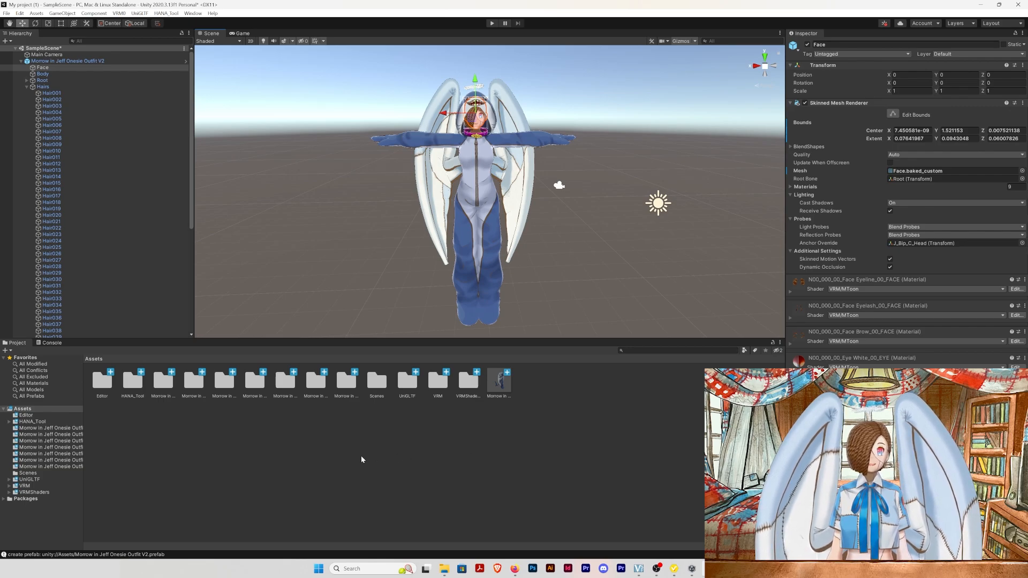
# Build the blendshape clips for Morrow in Jeff Onesie Outfit V2 with the HANA_Tool ClipBuilder, using the ARKit and VRoid options
pyautogui.click(168, 14)
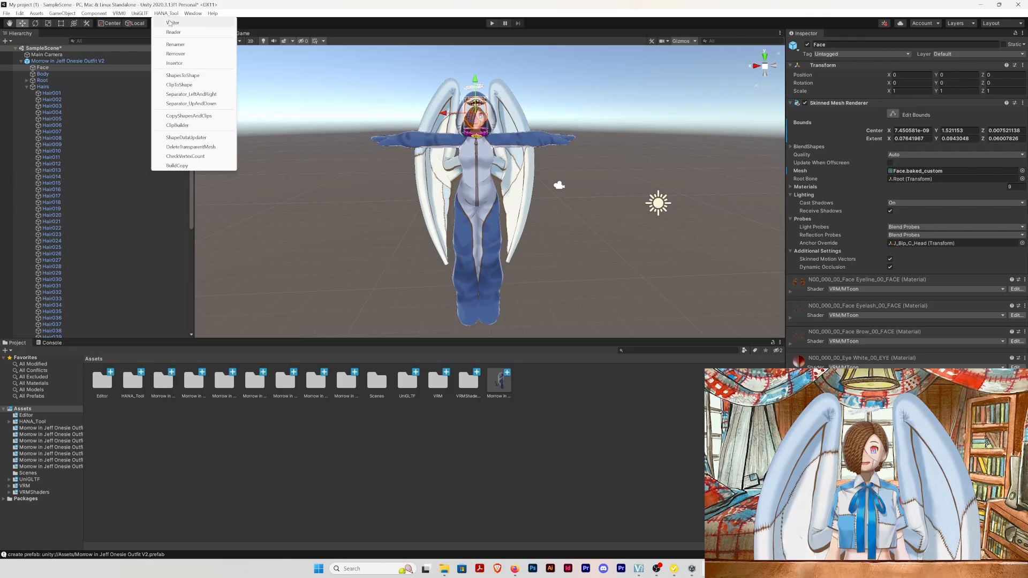
pyautogui.click(168, 126)
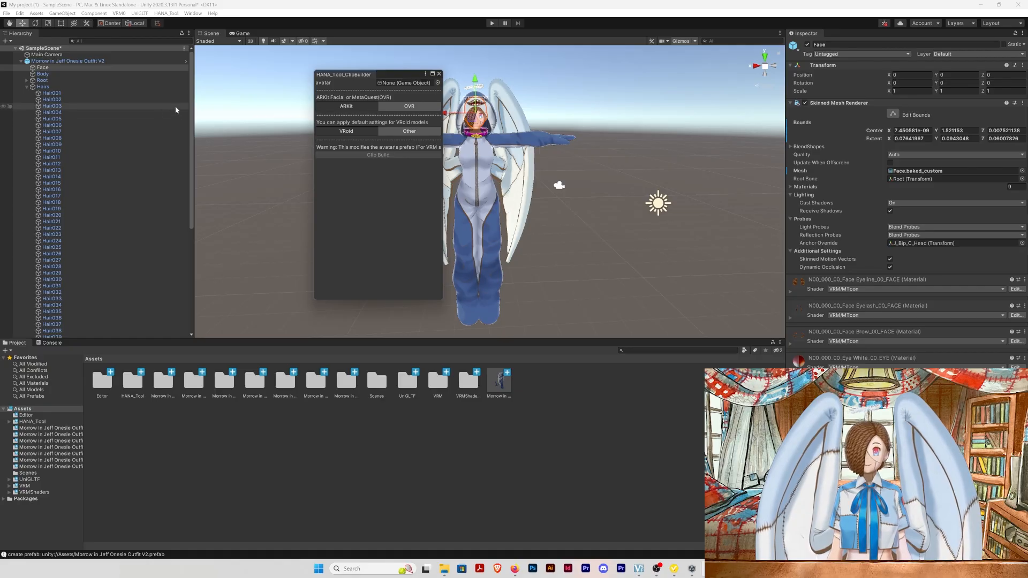
pyautogui.click(27, 87)
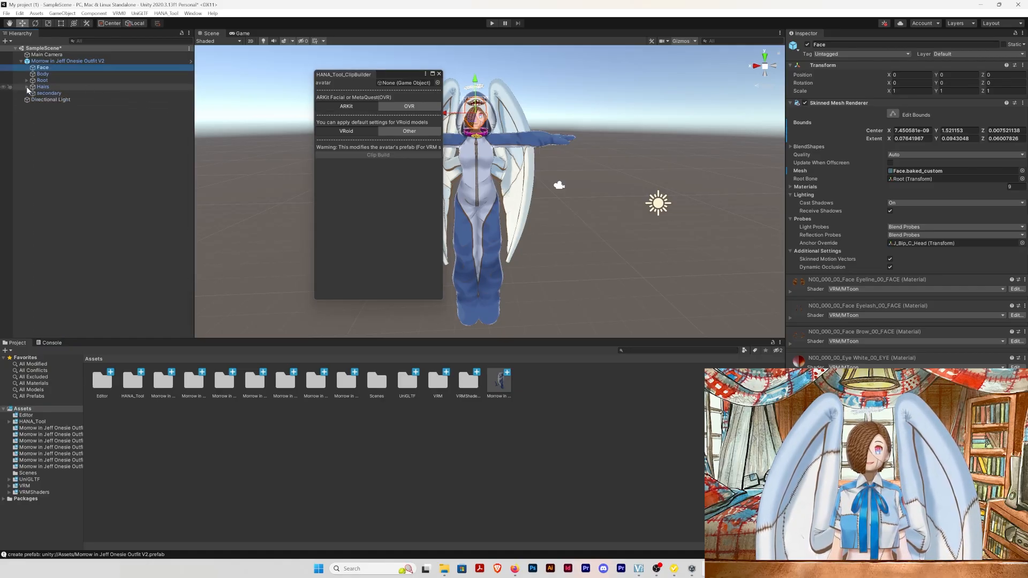
pyautogui.moveTo(59, 61); pyautogui.dragTo(392, 90)
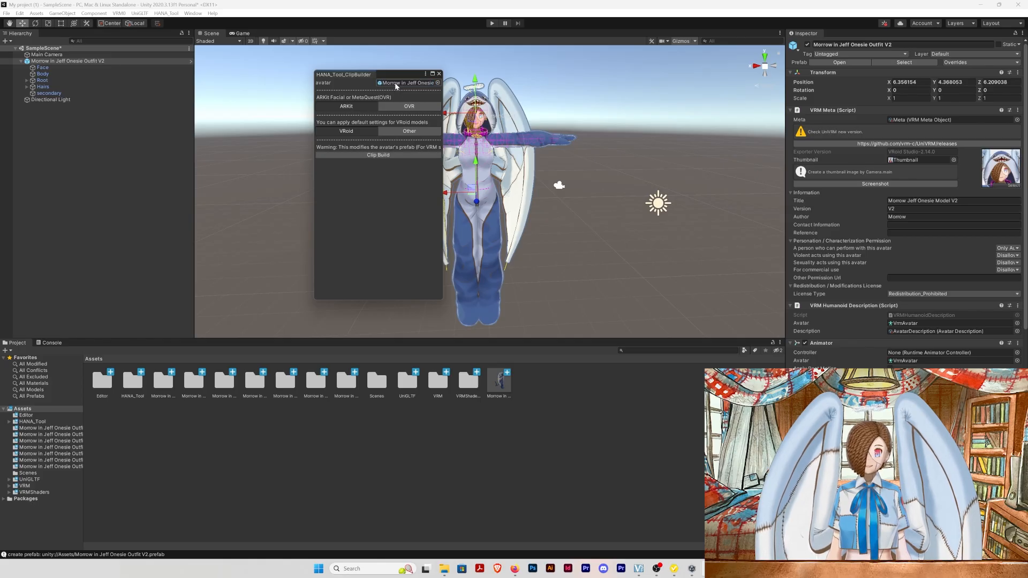
pyautogui.click(379, 155)
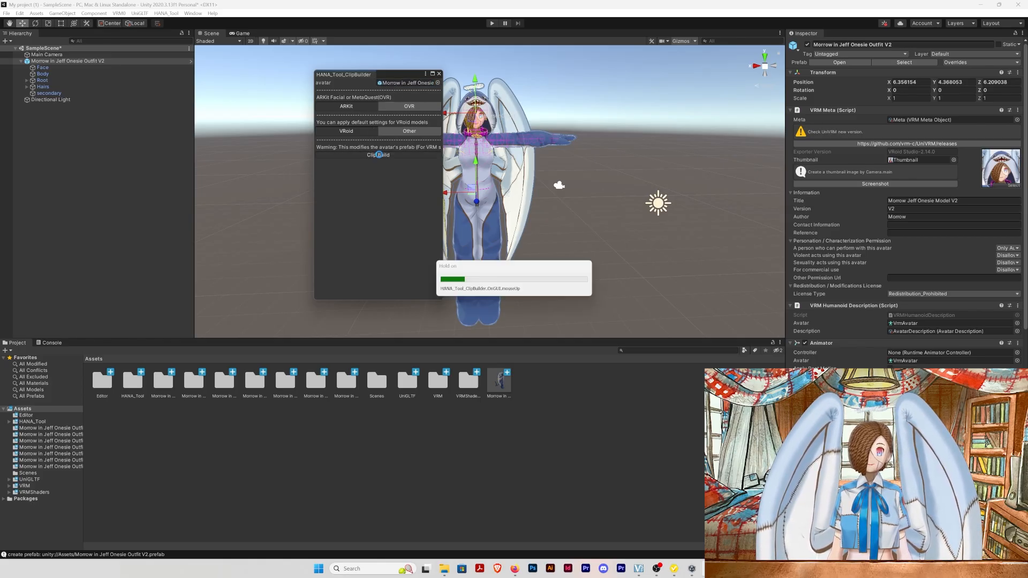
pyautogui.click(570, 296)
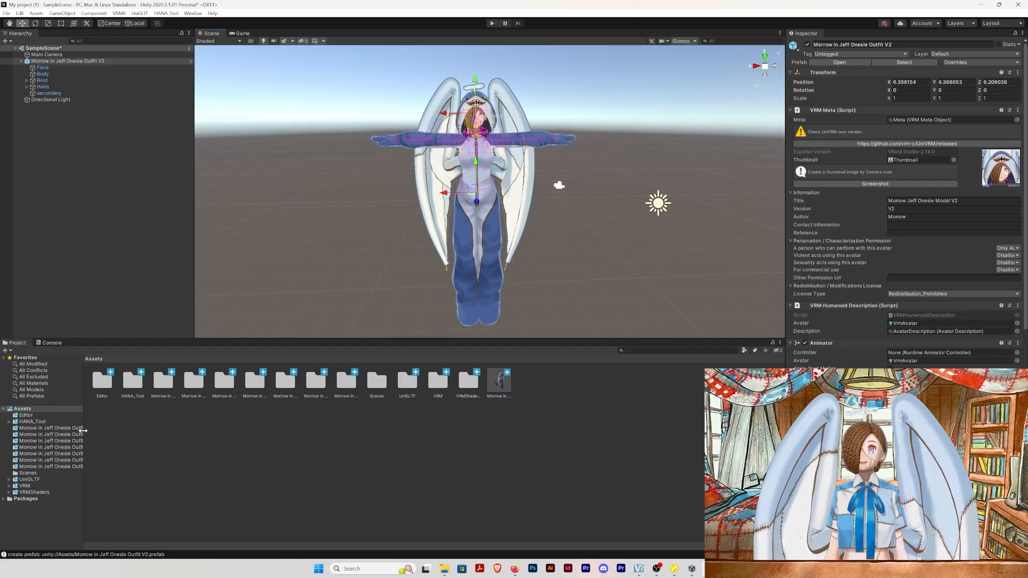
# Open the avatar's BlendShapes asset folder, select the BlendShape.A clip and enlarge its preview
pyautogui.moveTo(83, 430); pyautogui.dragTo(208, 429)
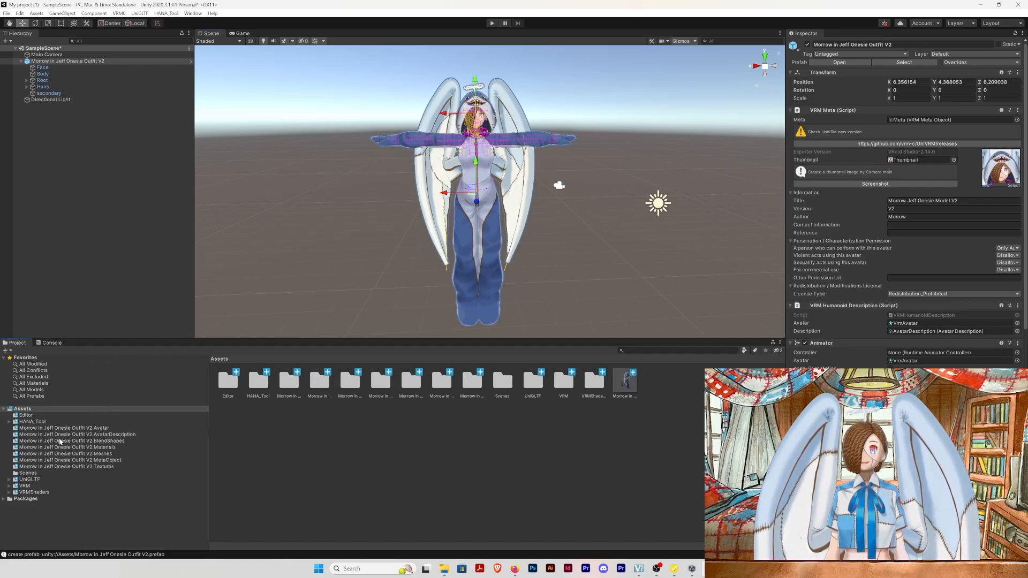
pyautogui.click(4, 409)
pyautogui.click(4, 409)
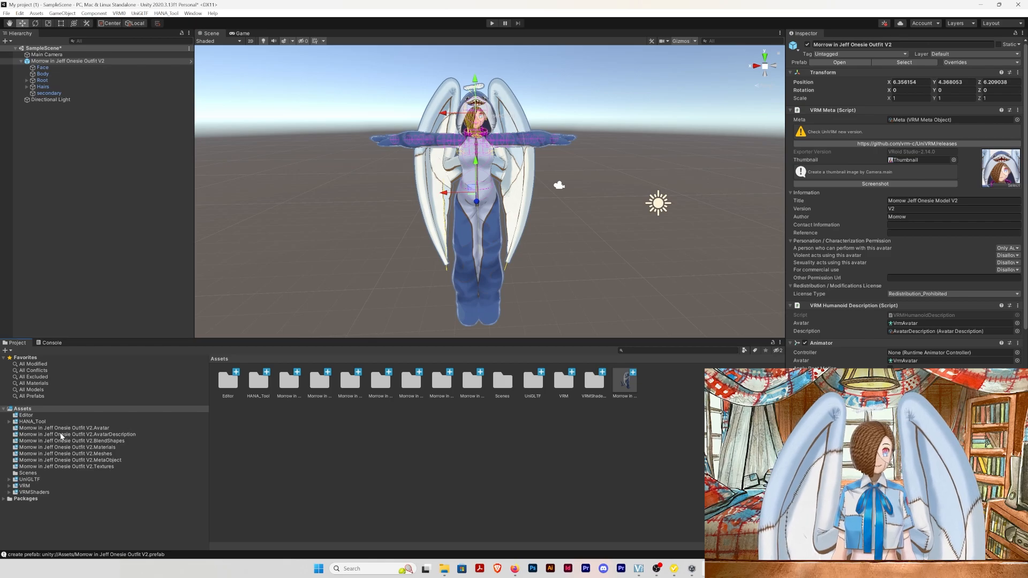
pyautogui.click(85, 441)
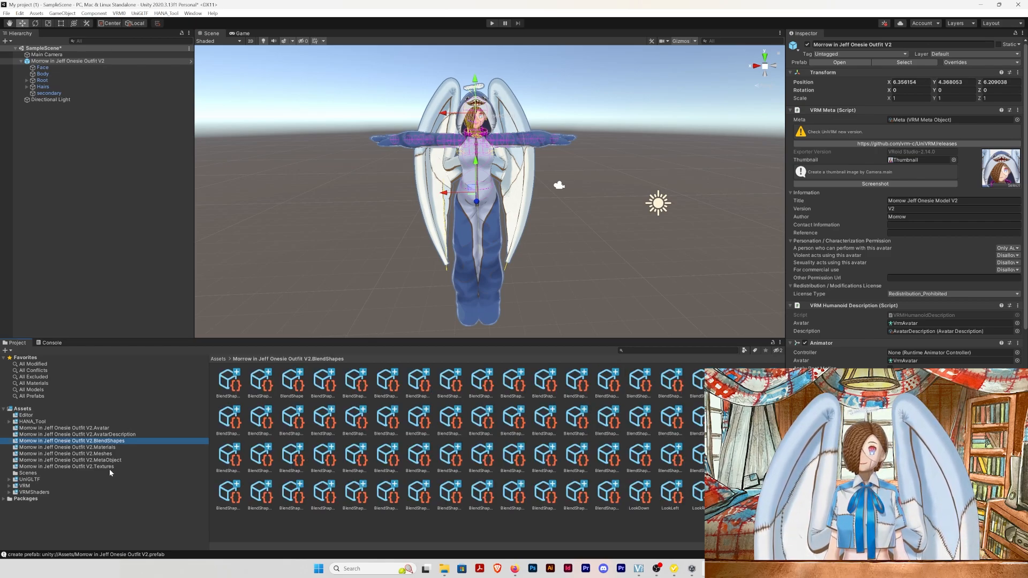
pyautogui.moveTo(208, 481); pyautogui.dragTo(137, 478)
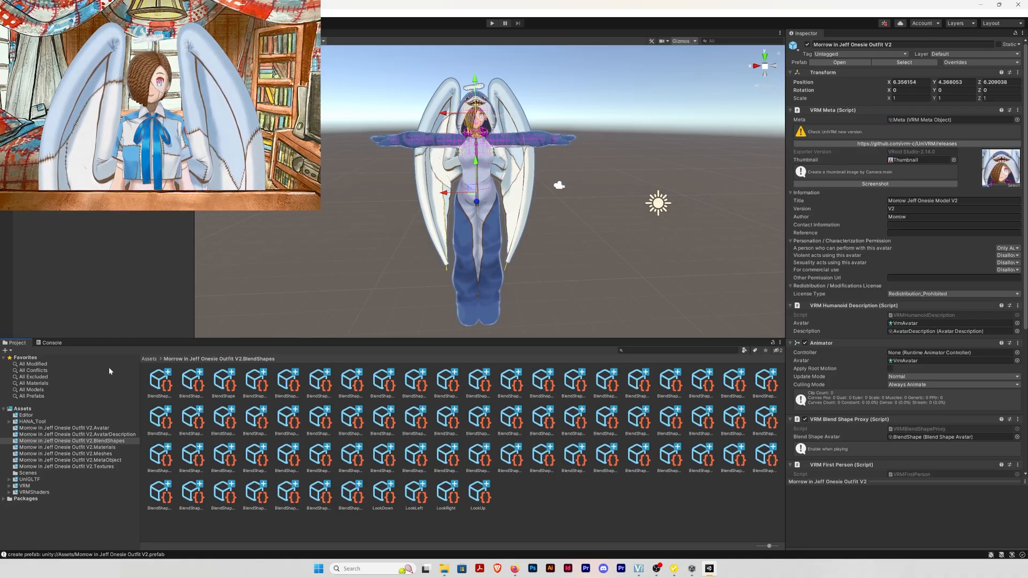
pyautogui.click(153, 386)
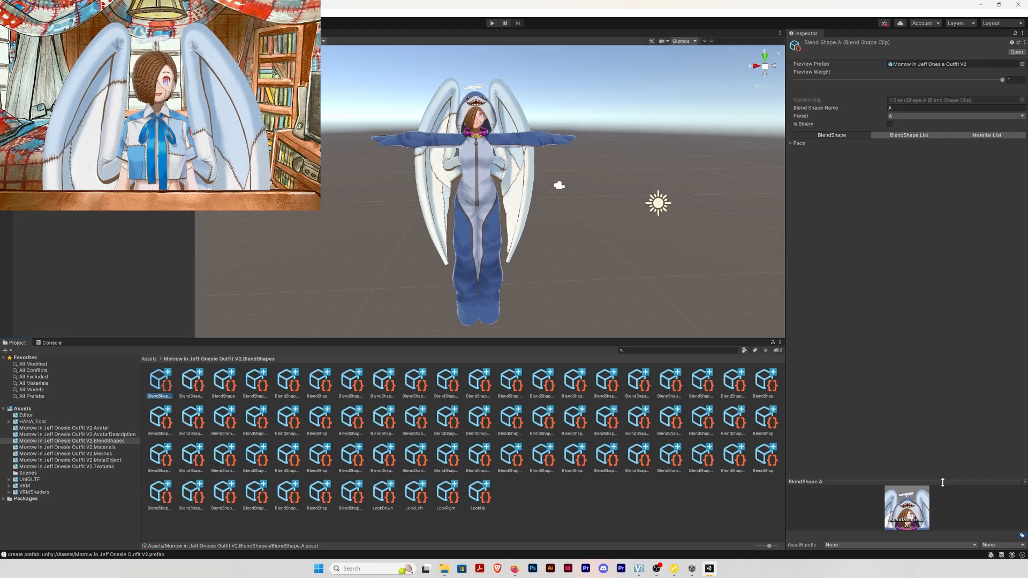
pyautogui.moveTo(943, 483); pyautogui.dragTo(970, 303)
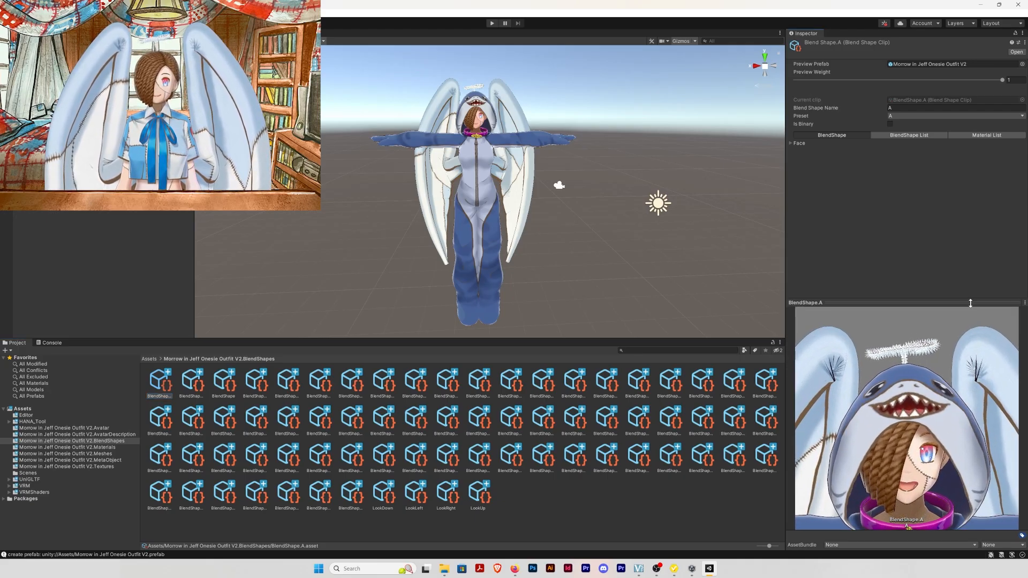
pyautogui.click(162, 389)
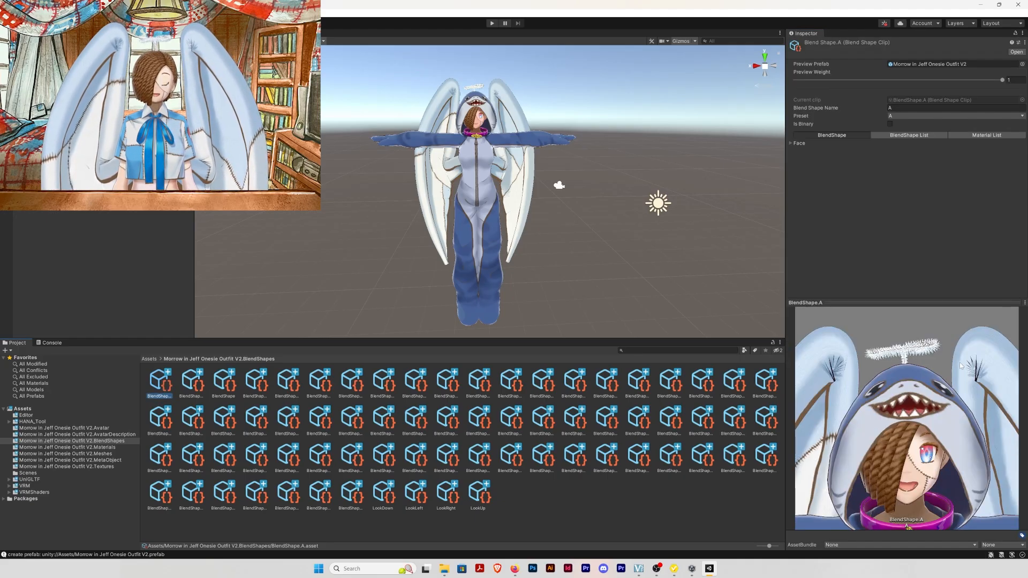
# Look through the Face blendshape sliders of BlendShape.A and try raising Fcl_ALL_Neutral to about 83.2
pyautogui.click(792, 143)
pyautogui.scroll(-3, 867, 236)
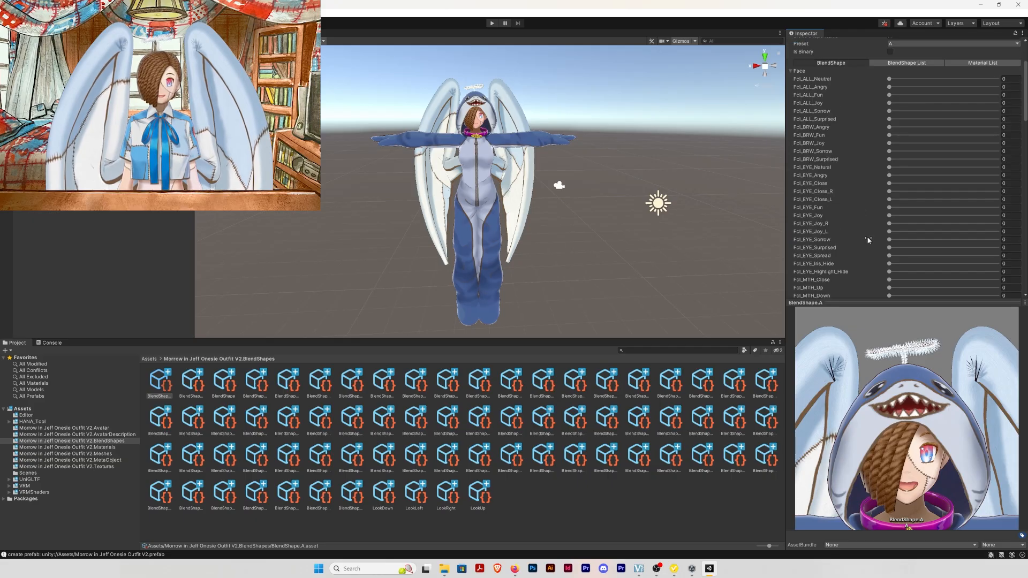
pyautogui.scroll(3, 866, 244)
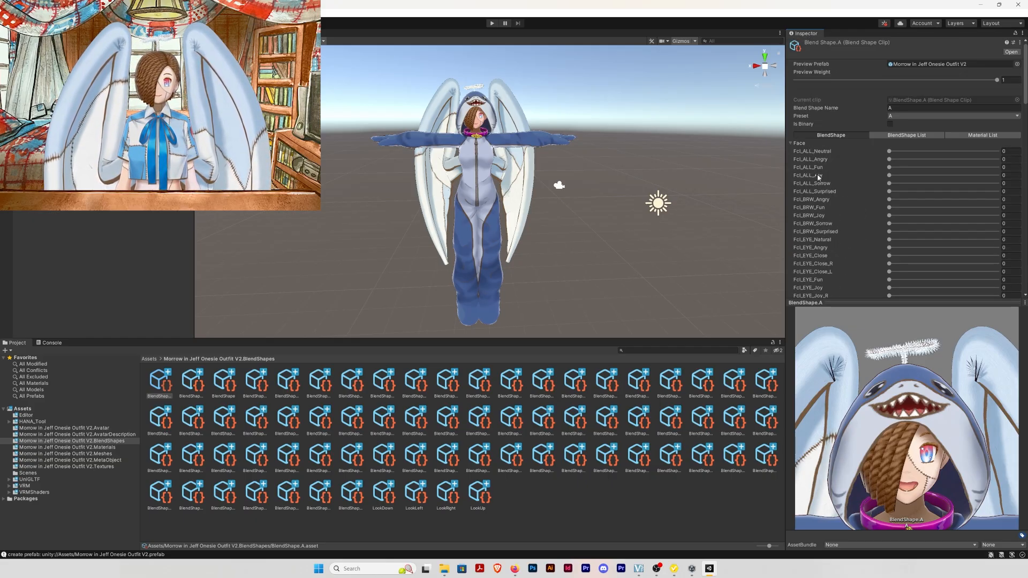
pyautogui.click(791, 143)
pyautogui.click(791, 143)
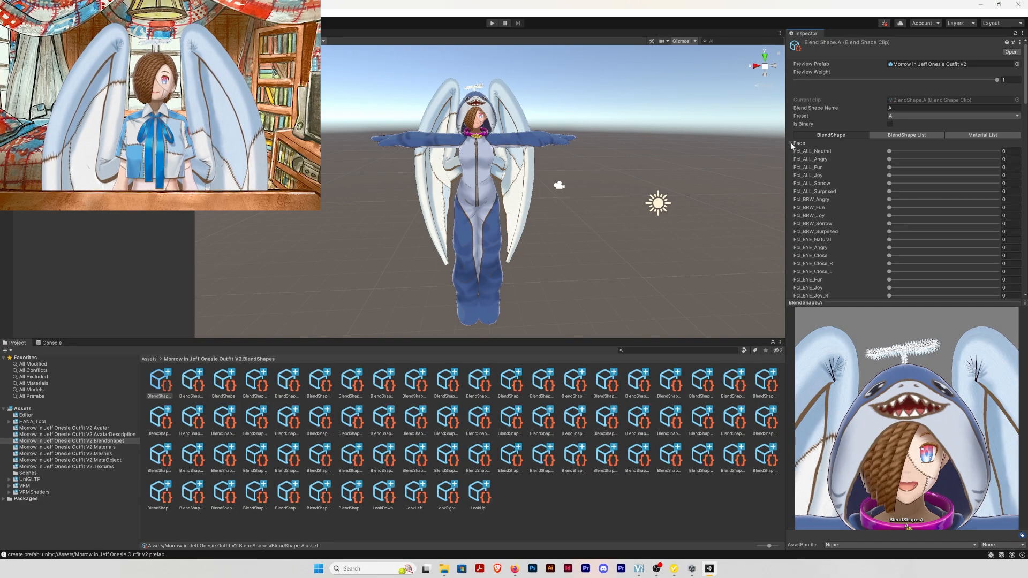
pyautogui.scroll(-10, 896, 194)
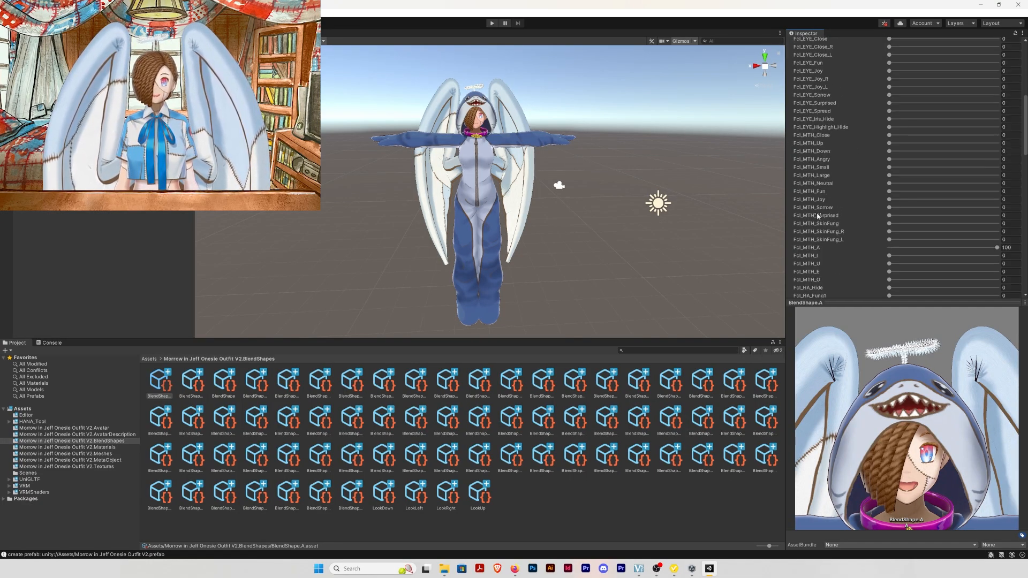
pyautogui.scroll(10, 896, 198)
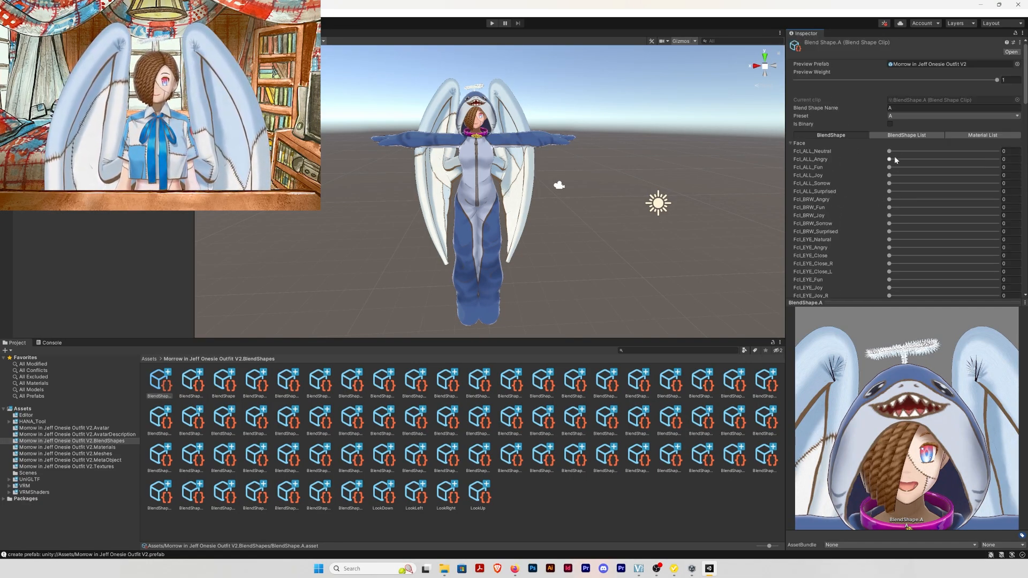
pyautogui.moveTo(890, 167); pyautogui.dragTo(982, 158)
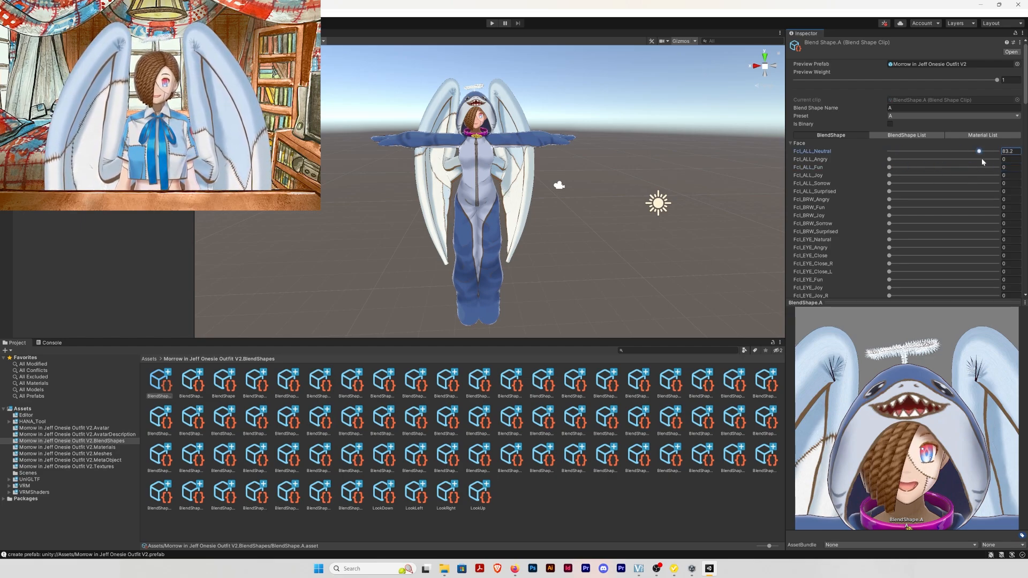
# Search the BlendShapes folder for "sorro" and select the BlendShape.Sorrow clip
pyautogui.click(710, 351)
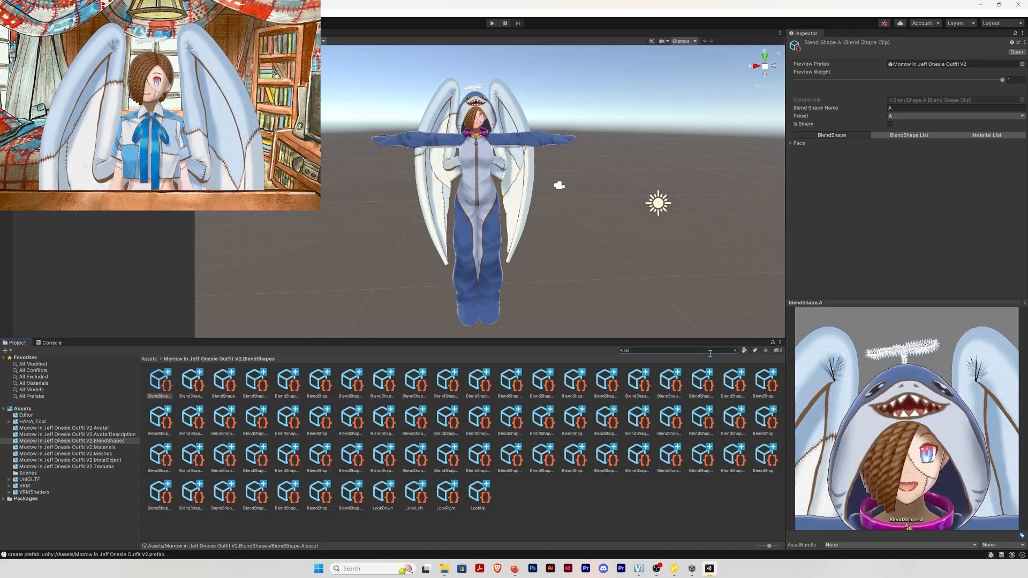
pyautogui.write('sorro')
pyautogui.click(168, 395)
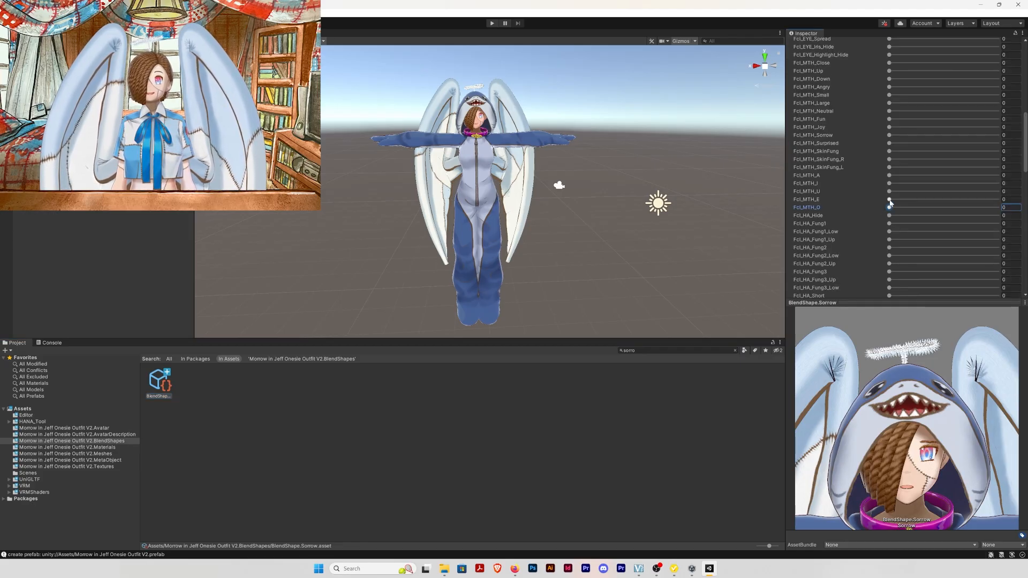
# Clear the BlendShapes folder search, select the main BlendShape avatar asset and shrink its preview
pyautogui.moveTo(889, 191); pyautogui.dragTo(938, 217)
pyautogui.click(737, 351)
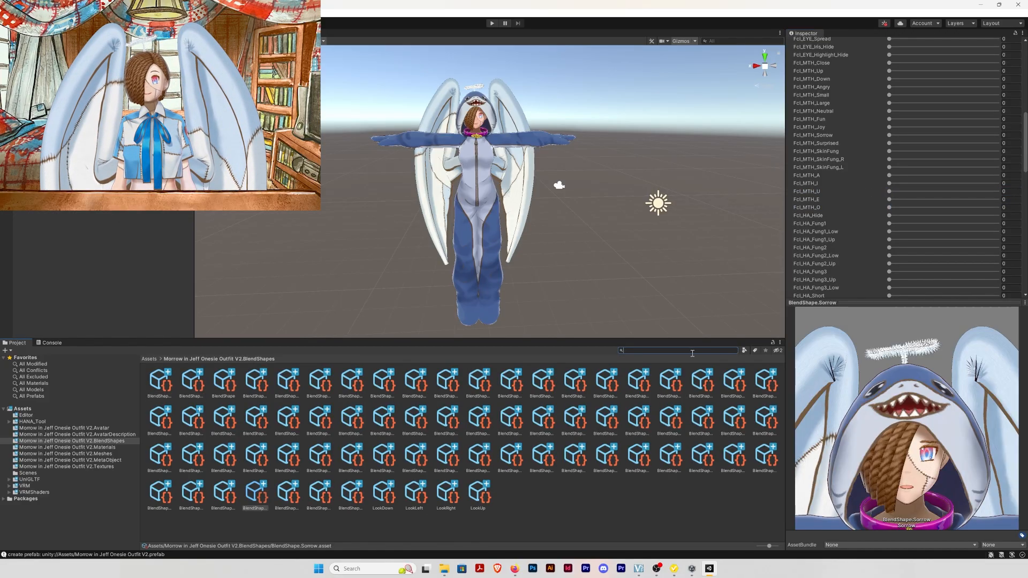
pyautogui.click(182, 394)
pyautogui.click(215, 394)
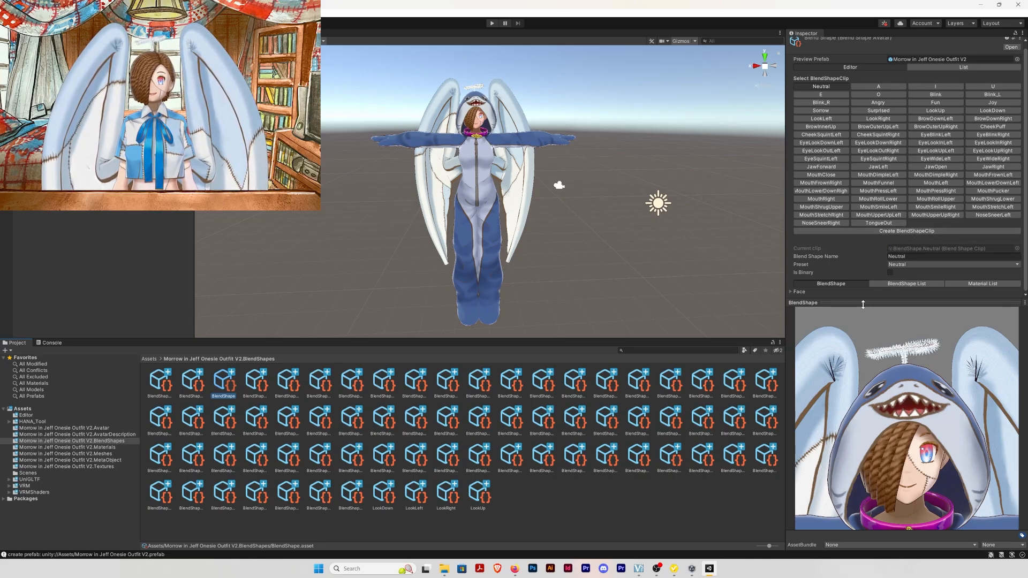
pyautogui.moveTo(864, 304); pyautogui.dragTo(862, 313)
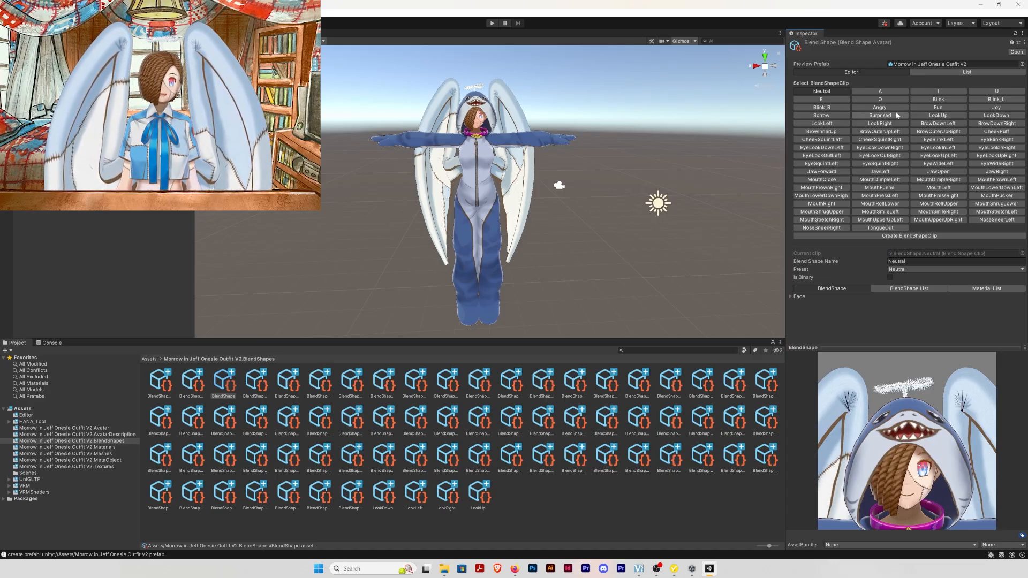
# Select the Joy clip and look through its Face blendshape sliders
pyautogui.click(997, 107)
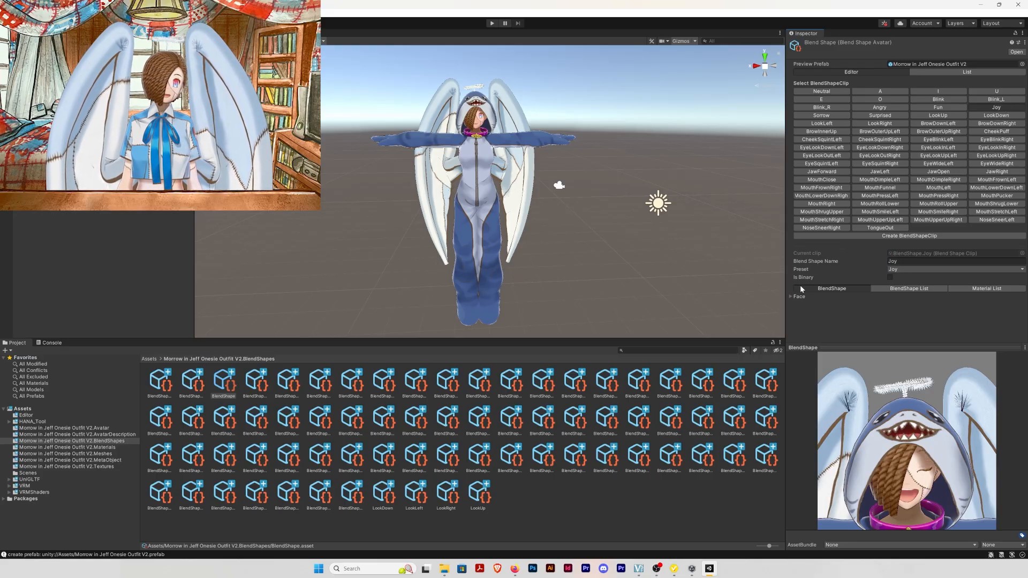
pyautogui.click(791, 296)
pyautogui.scroll(-5, 873, 290)
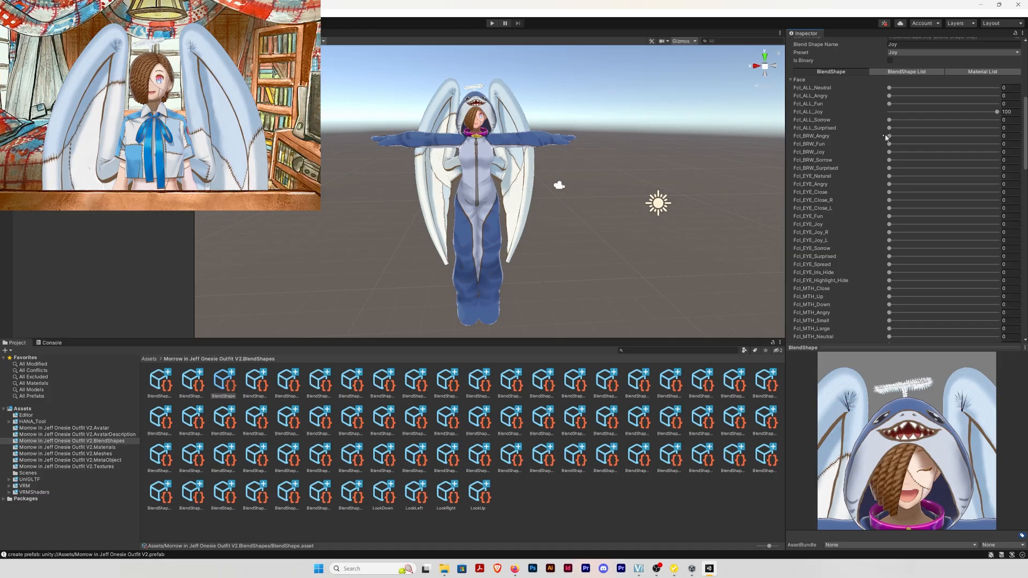
pyautogui.moveTo(889, 143)
pyautogui.mouseDown()
pyautogui.moveTo(969, 152)
pyautogui.moveTo(889, 148)
pyautogui.mouseUp()
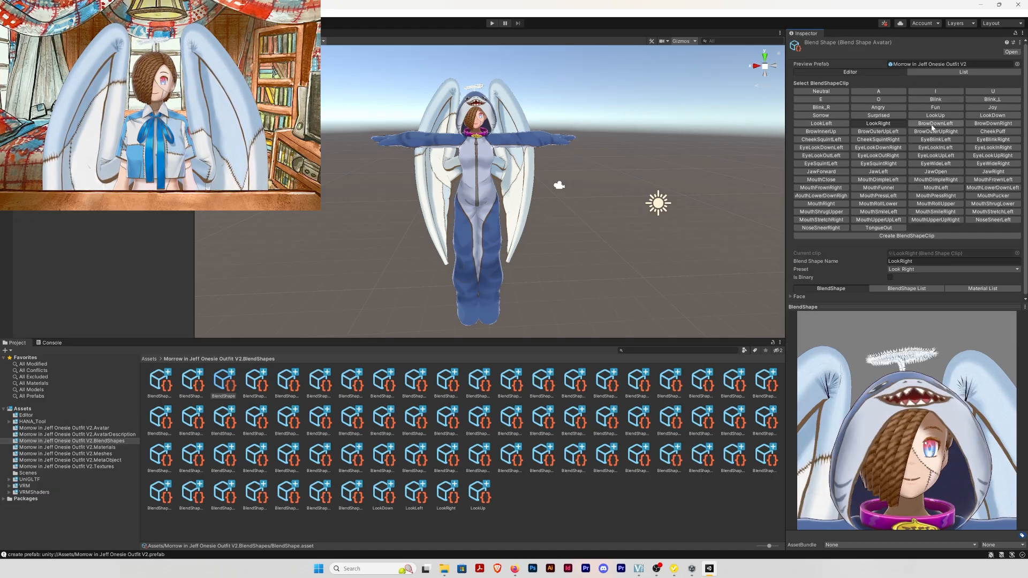
# Select the BrowDownLeft clip, set its browDownLeft value to about 49.9 and leave browInnerUp at 0
pyautogui.click(935, 123)
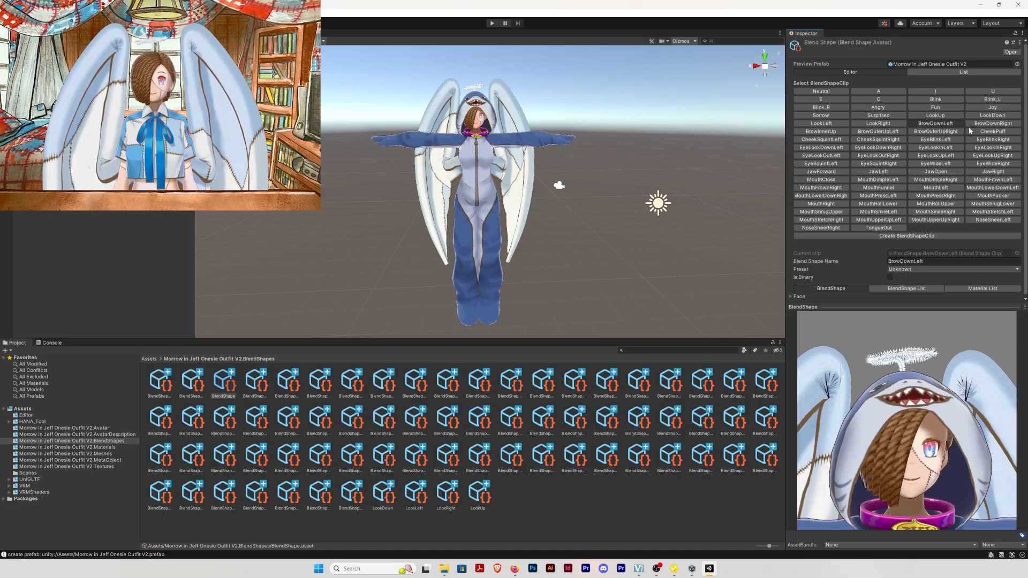
pyautogui.moveTo(915, 421)
pyautogui.mouseDown()
pyautogui.moveTo(919, 401)
pyautogui.moveTo(909, 407)
pyautogui.mouseUp()
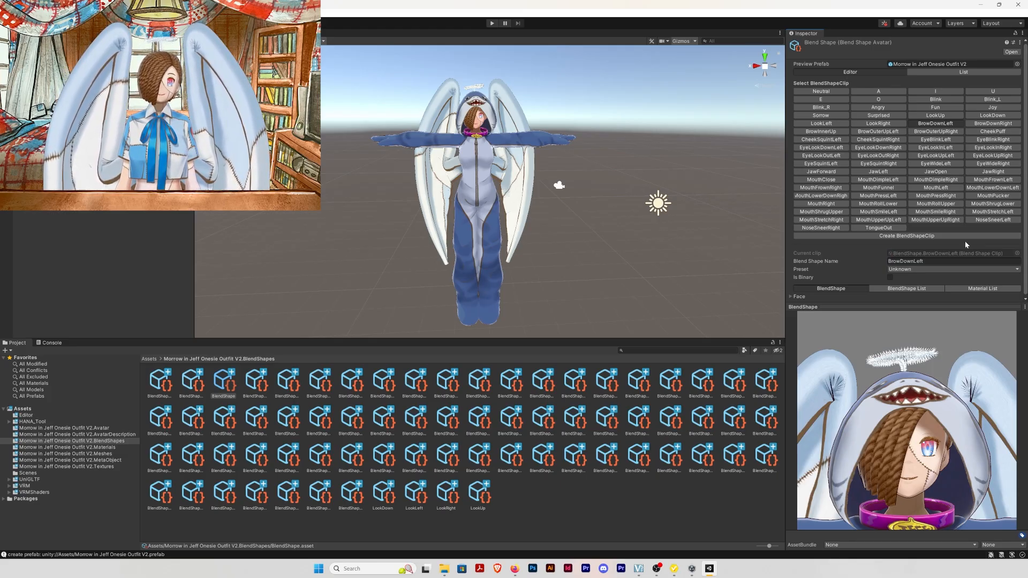
pyautogui.click(792, 296)
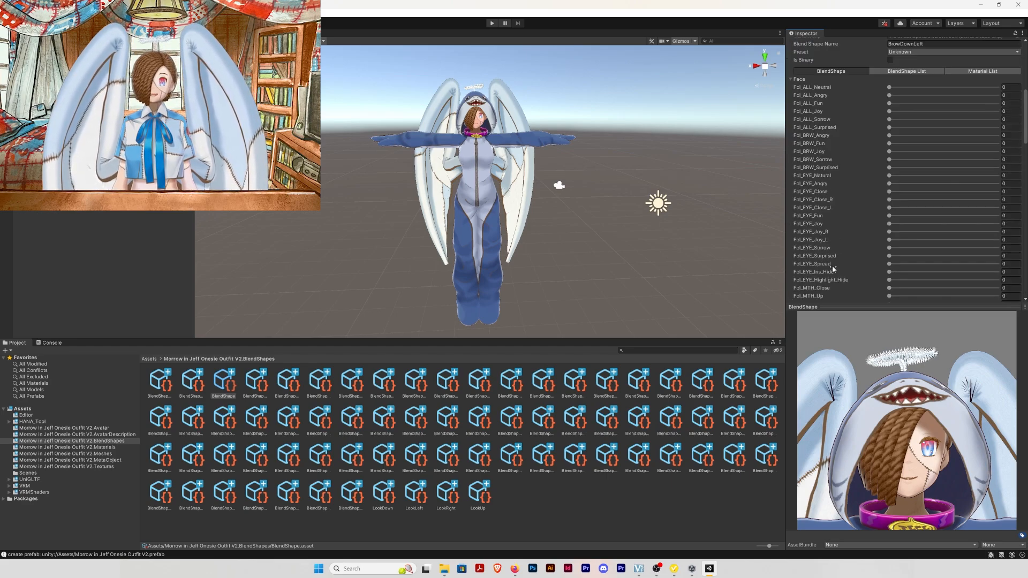
pyautogui.scroll(-10, 834, 269)
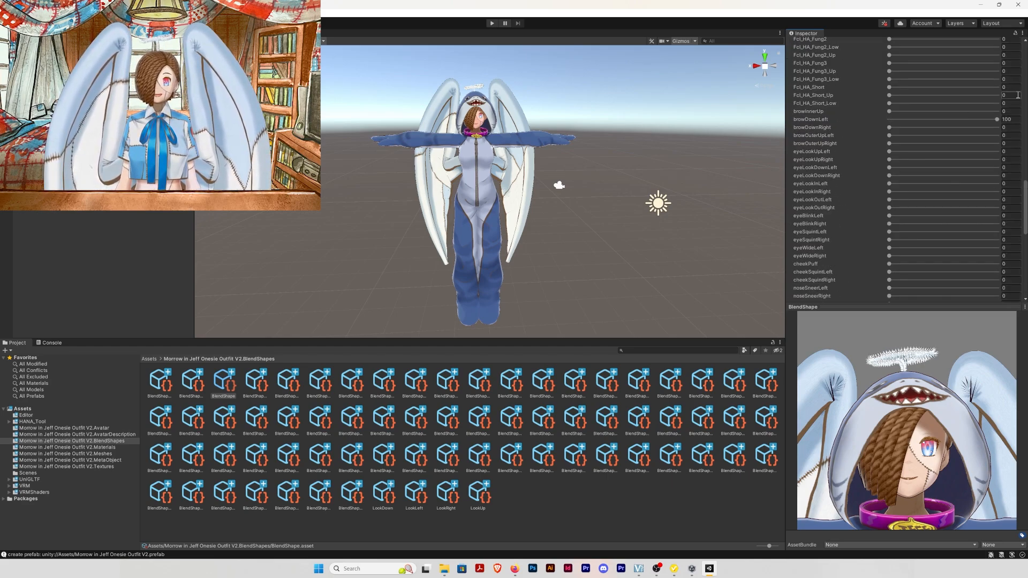
pyautogui.moveTo(999, 121); pyautogui.dragTo(943, 121)
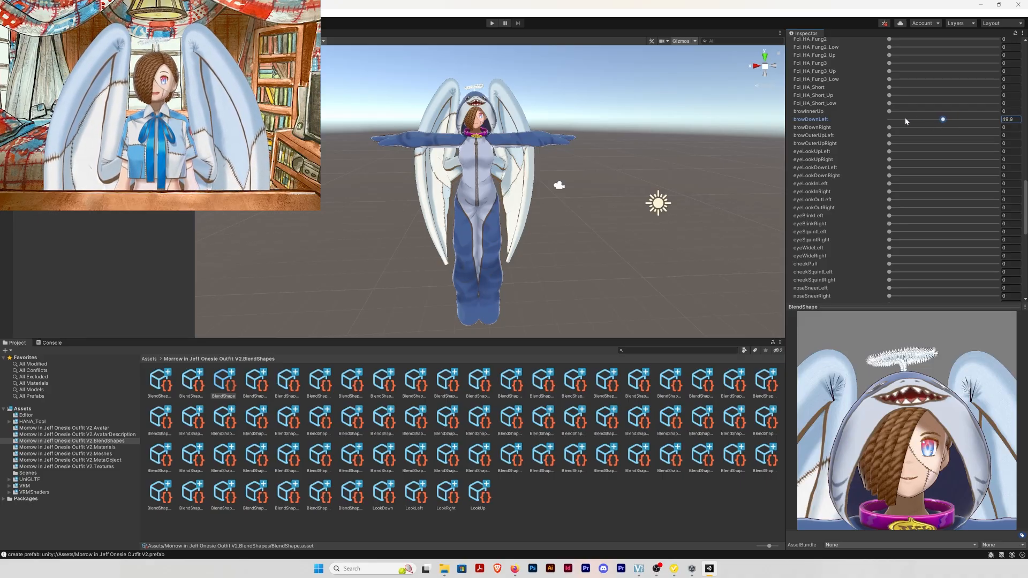
pyautogui.click(891, 112)
pyautogui.moveTo(934, 114); pyautogui.dragTo(855, 115)
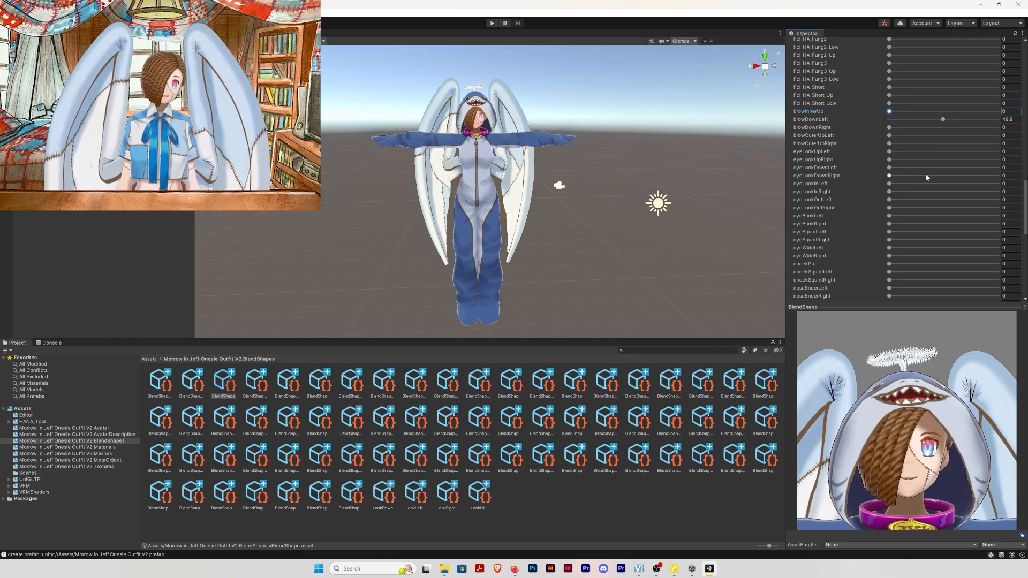
# Select the TongueOut clip and examine the character's face up close in the preview
pyautogui.scroll(10, 927, 172)
pyautogui.click(888, 230)
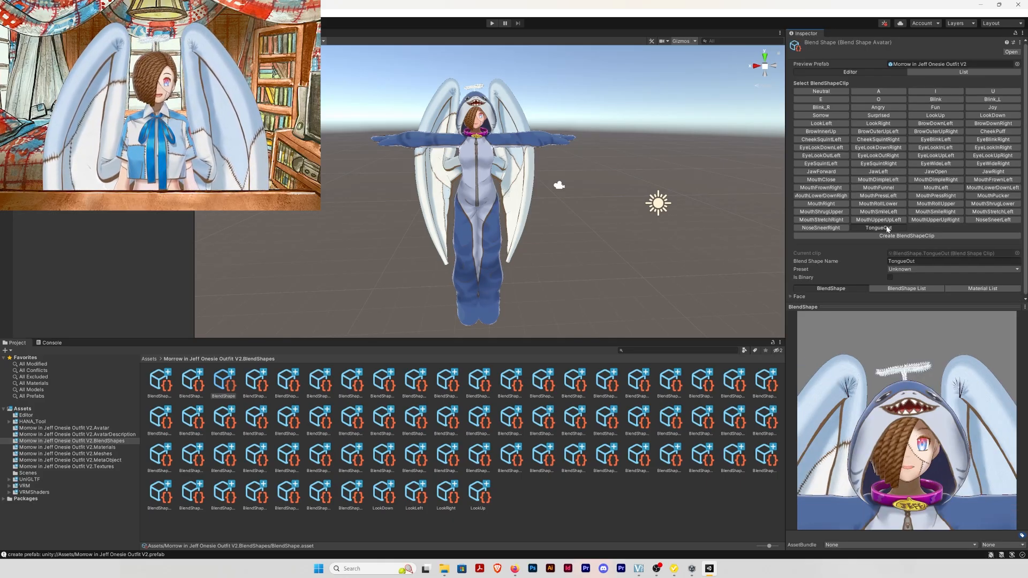
pyautogui.moveTo(912, 427); pyautogui.dragTo(957, 445)
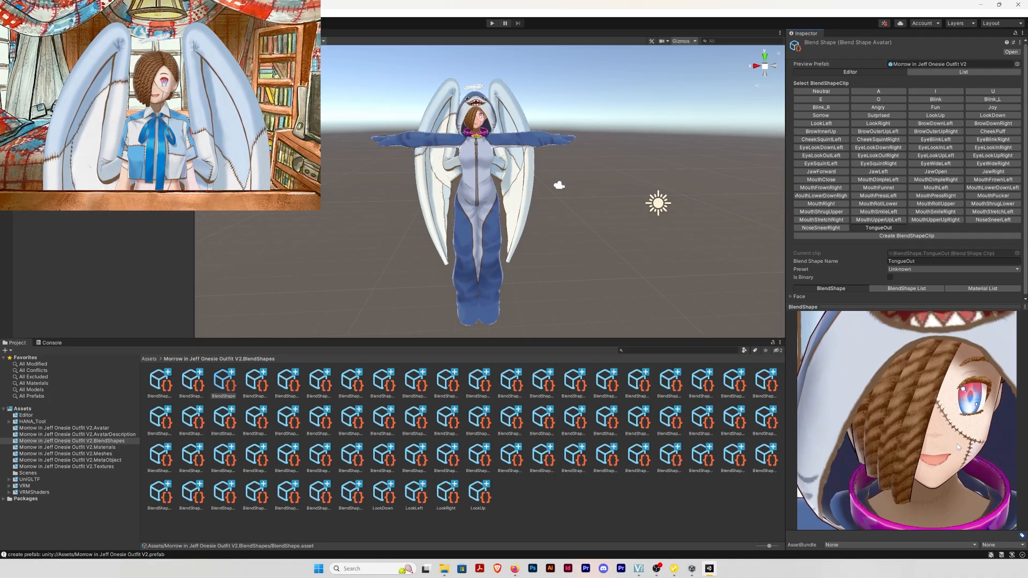
# Frame the shark-onesie character in the scene and view its upper body from an angle
pyautogui.moveTo(463, 218); pyautogui.dragTo(453, 218, button='middle')
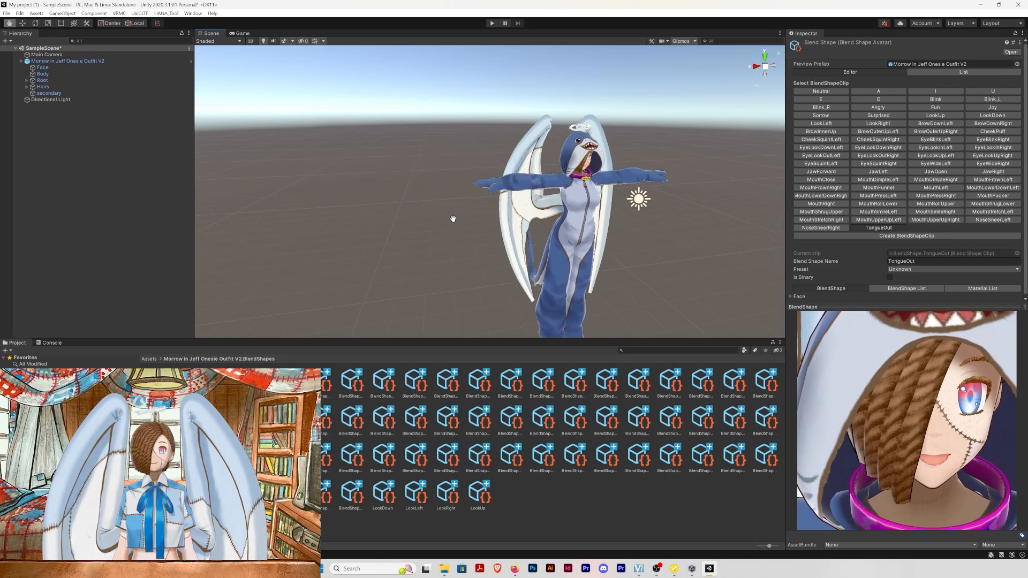
pyautogui.press('f')
pyautogui.scroll(5, 447, 206)
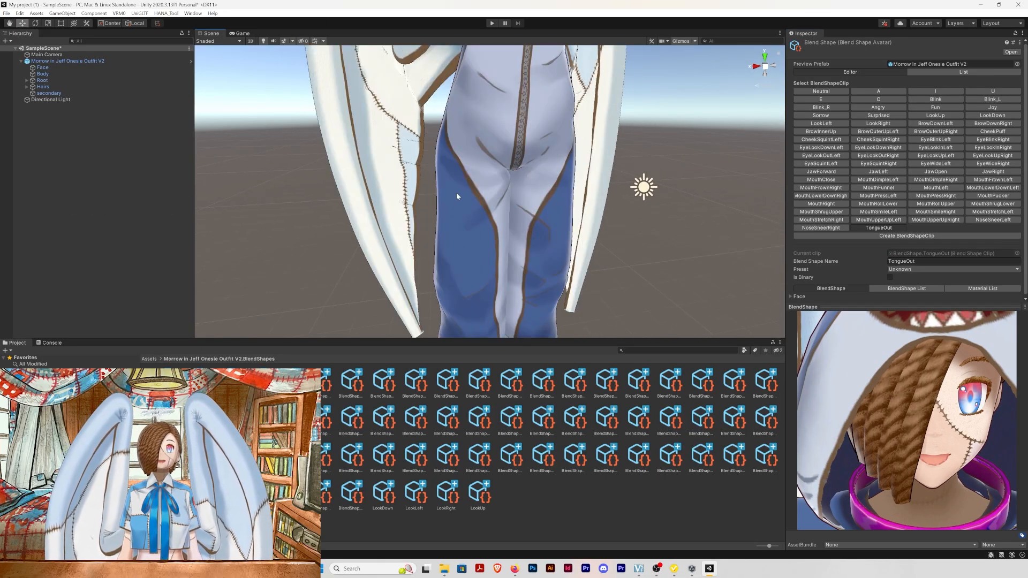
pyautogui.scroll(-2, 458, 196)
pyautogui.scroll(-3, 458, 196)
pyautogui.scroll(2, 458, 200)
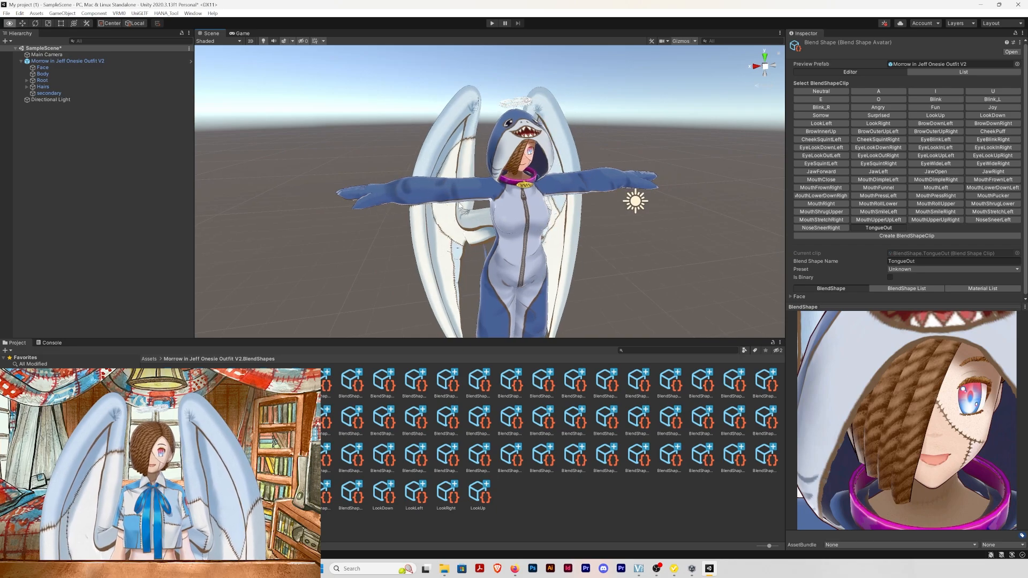
pyautogui.keyDown('alt'); pyautogui.moveTo(459, 205); pyautogui.dragTo(497, 206); pyautogui.keyUp('alt')
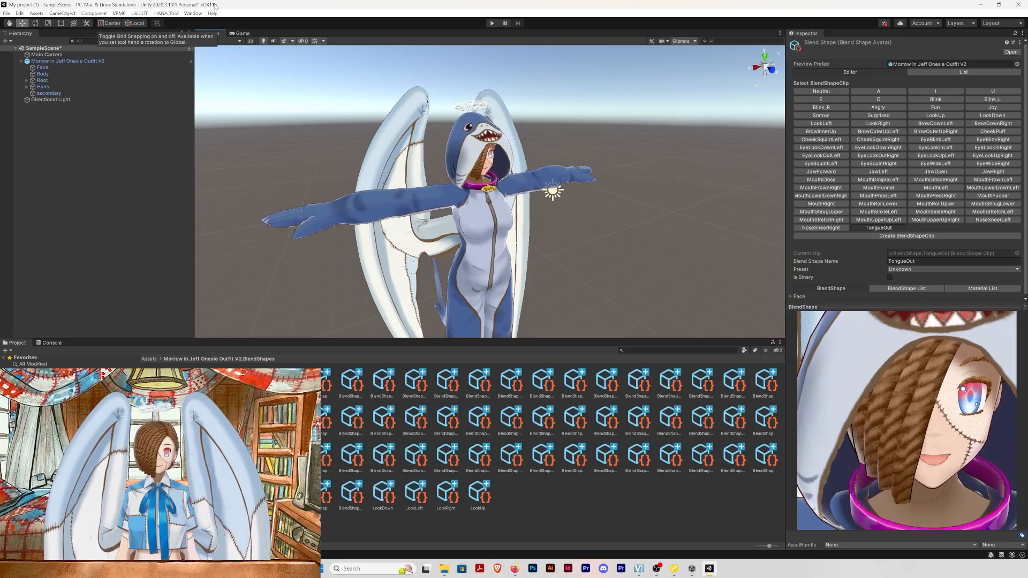
# Open the BoneWeightTransfer window, move it clear of the character and switch it to Separated Mesh Mode
pyautogui.click(188, 13)
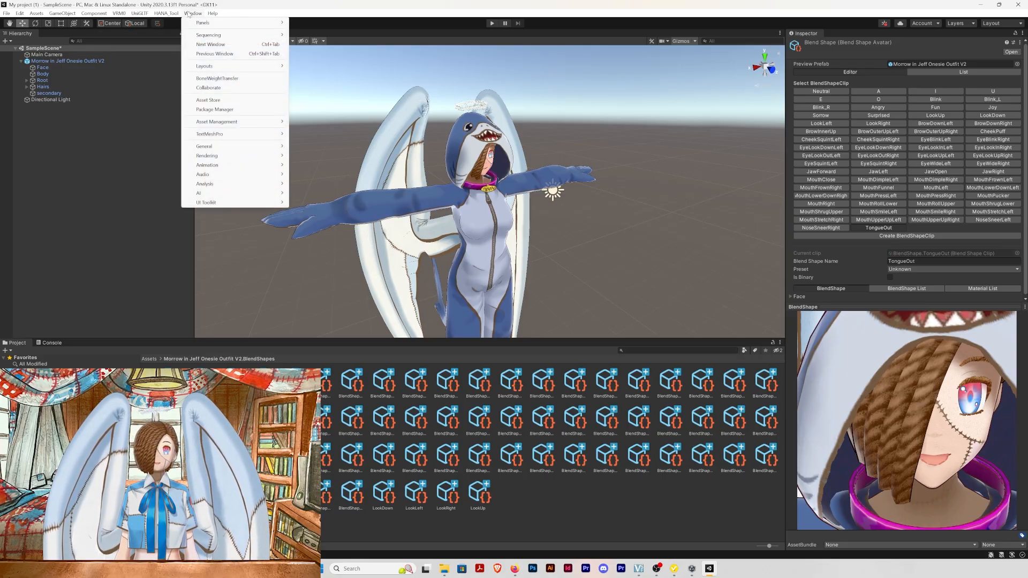
pyautogui.click(217, 79)
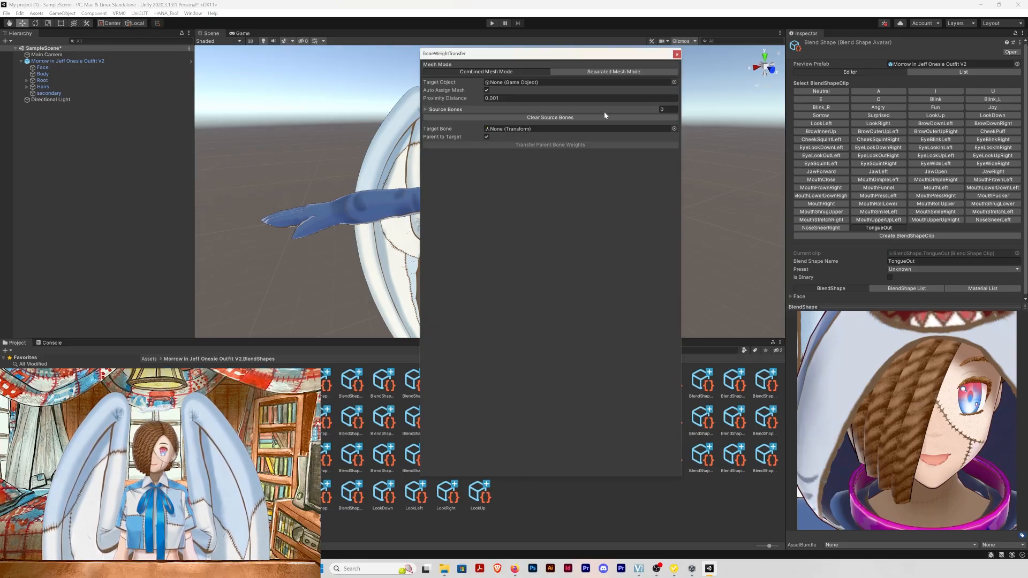
pyautogui.moveTo(564, 59); pyautogui.dragTo(701, 69)
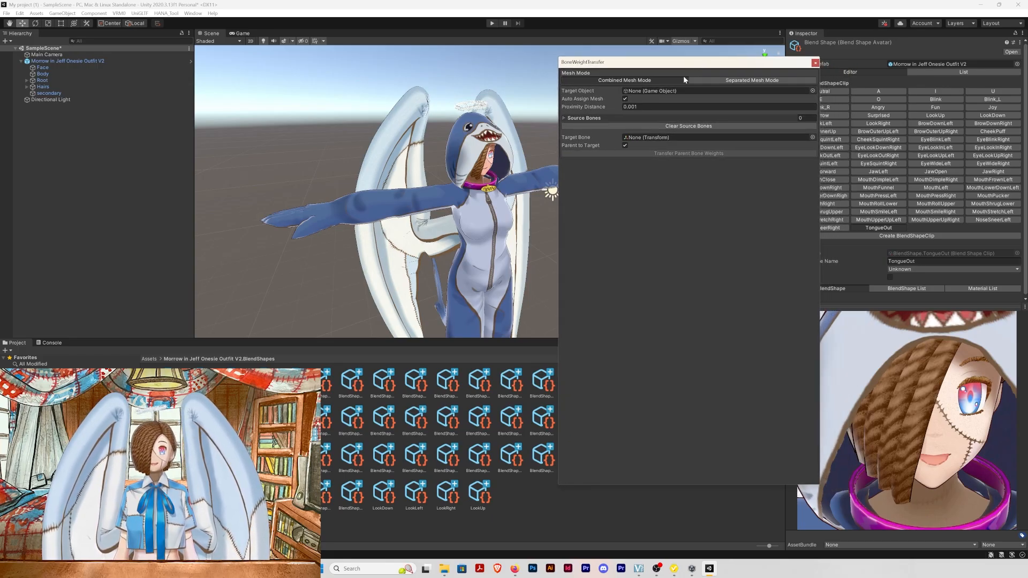
pyautogui.click(697, 79)
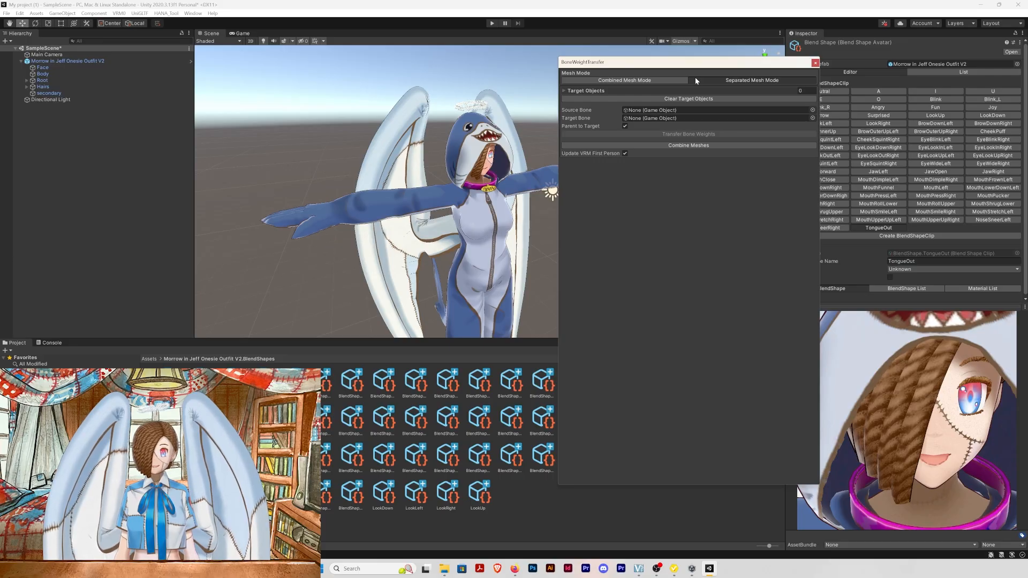
# Open the Morrow in Jeff Onesie Outfit V2 prefab for editing
pyautogui.click(190, 60)
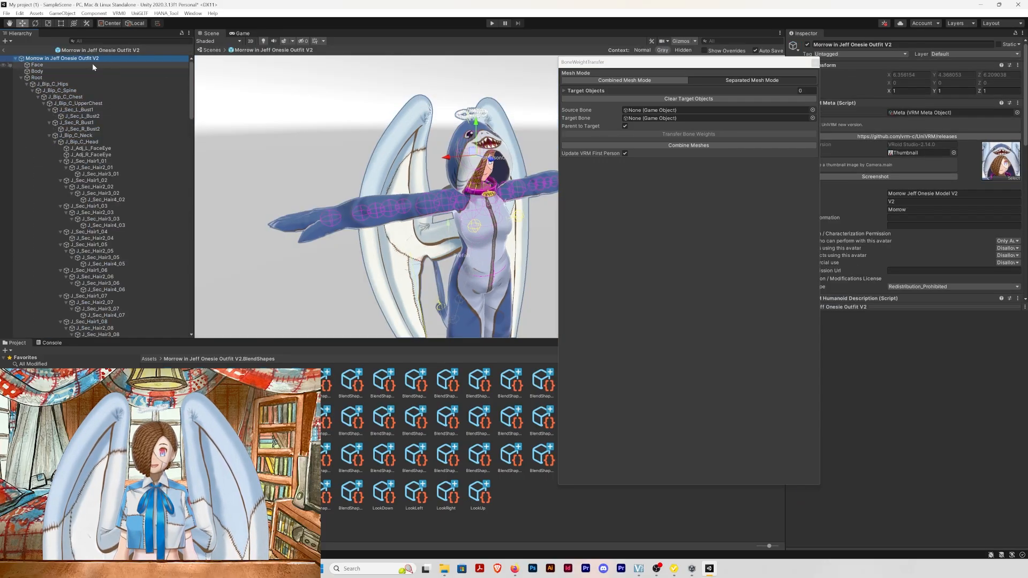
pyautogui.click(4, 50)
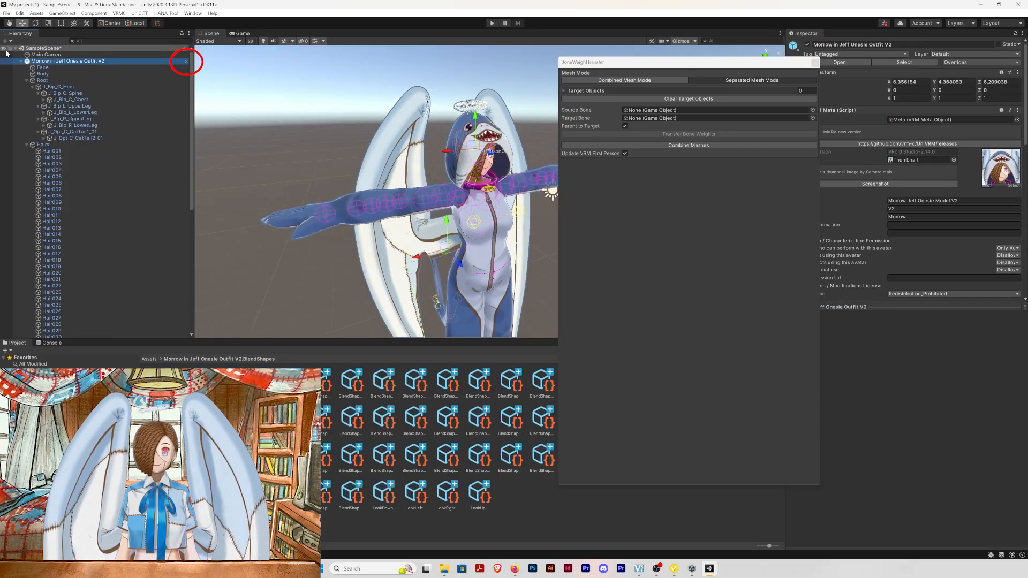
pyautogui.click(185, 65)
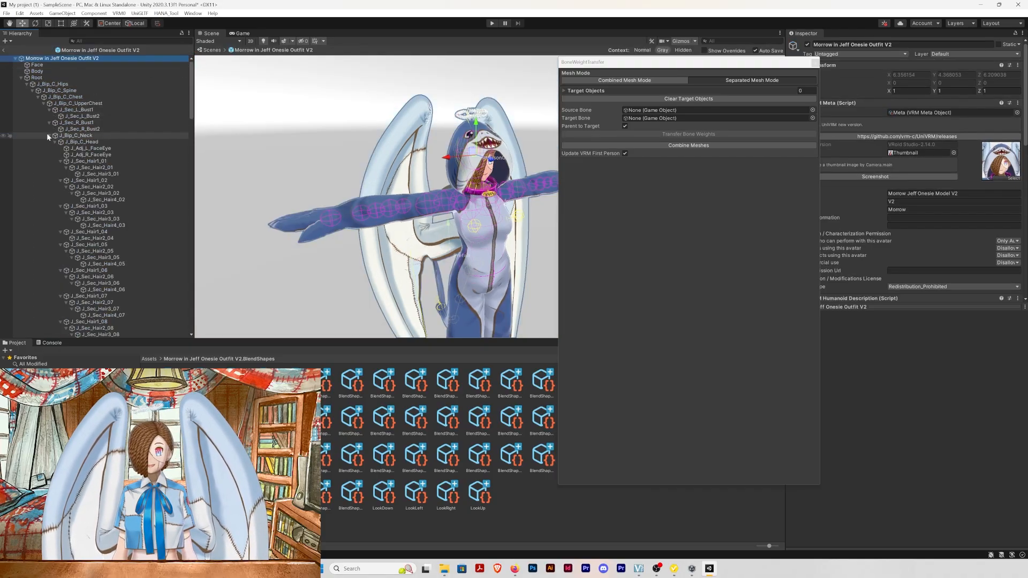
# Select the Face object in the prefab, try to move it sideways and undo the move
pyautogui.click(52, 97)
pyautogui.click(51, 85)
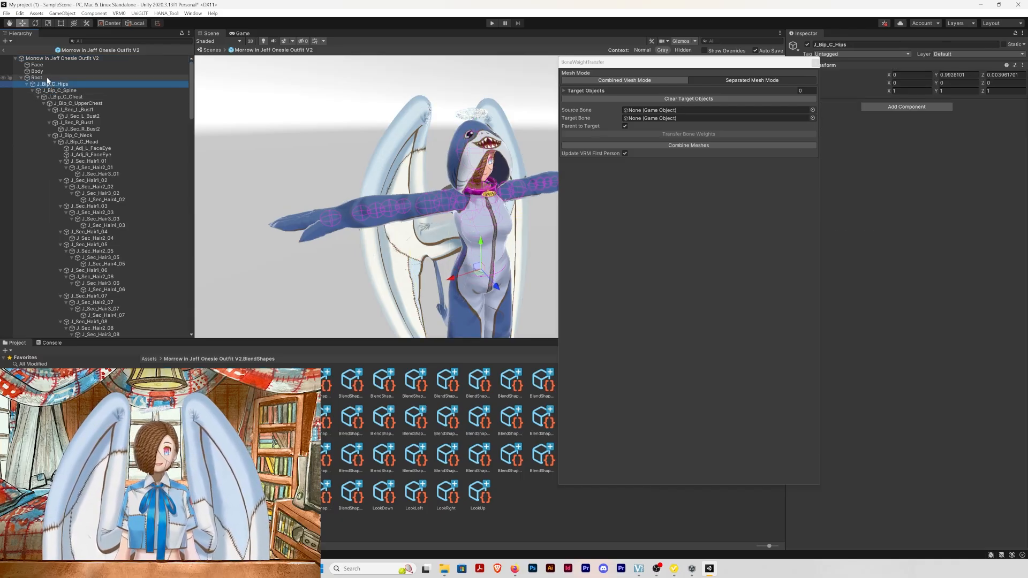
pyautogui.click(48, 79)
pyautogui.click(44, 69)
pyautogui.click(45, 65)
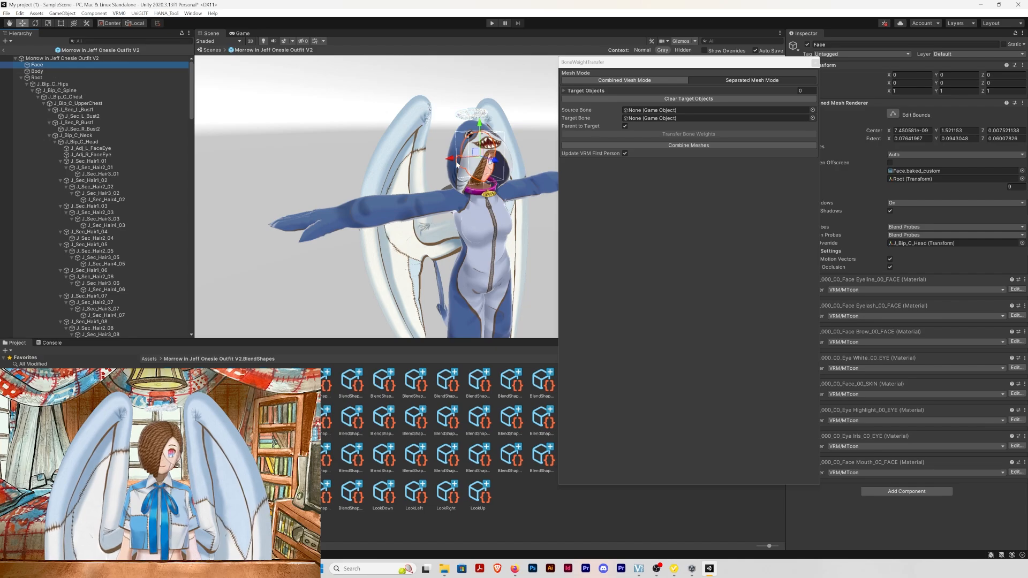
pyautogui.moveTo(450, 160); pyautogui.dragTo(328, 184)
pyautogui.hotkey('ctrl', 'z')
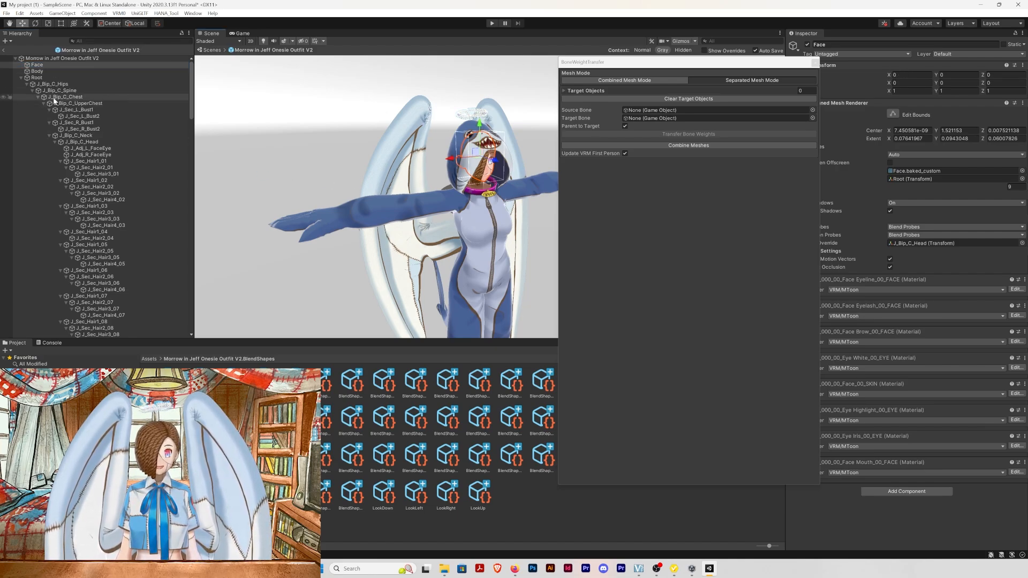
# Select the J_Bip_C_Head bone in the prefab's bone hierarchy and activate the Rotate tool
pyautogui.scroll(-3, 53, 97)
pyautogui.scroll(-7, 53, 98)
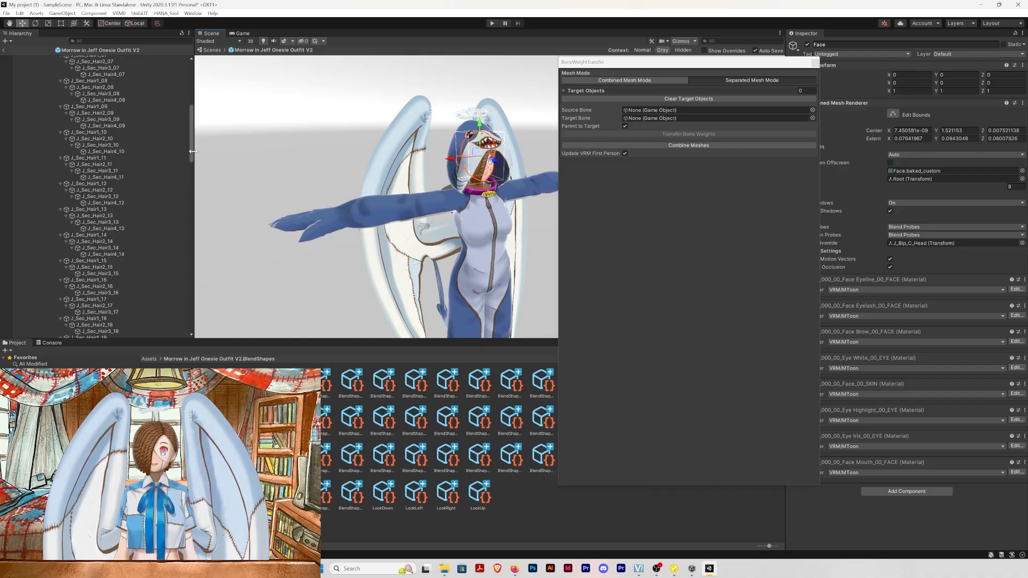
pyautogui.moveTo(191, 152); pyautogui.dragTo(181, 282)
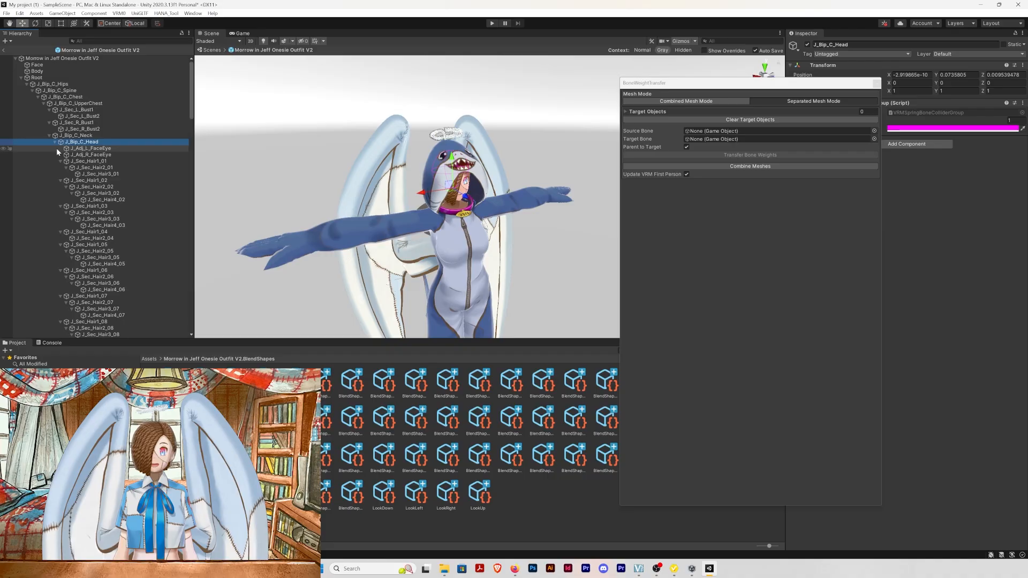
pyautogui.moveTo(289, 185)
pyautogui.mouseDown(button='right')
pyautogui.moveTo(299, 185)
pyautogui.moveTo(287, 184)
pyautogui.mouseUp(button='right')
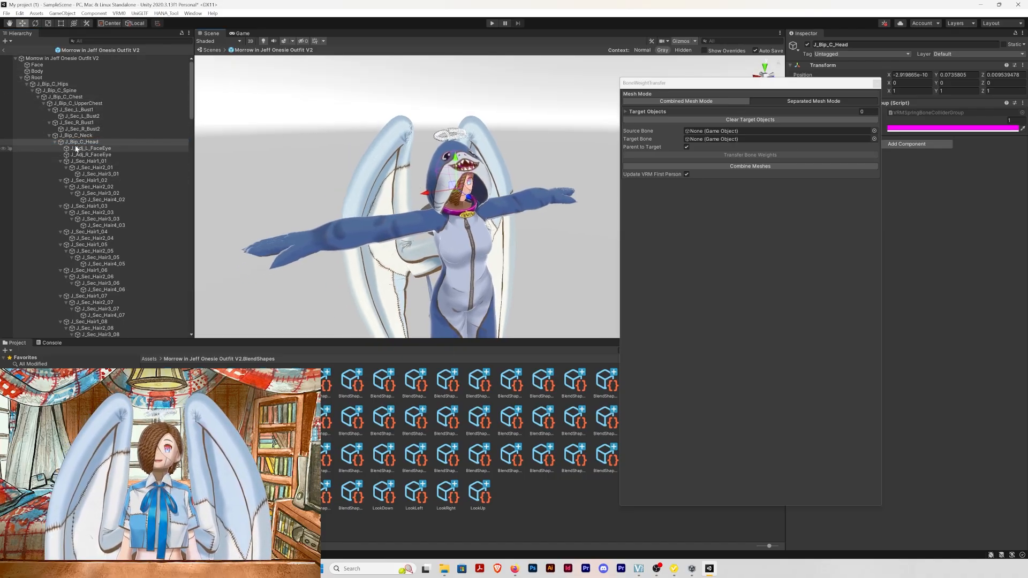
pyautogui.click(55, 142)
pyautogui.click(54, 142)
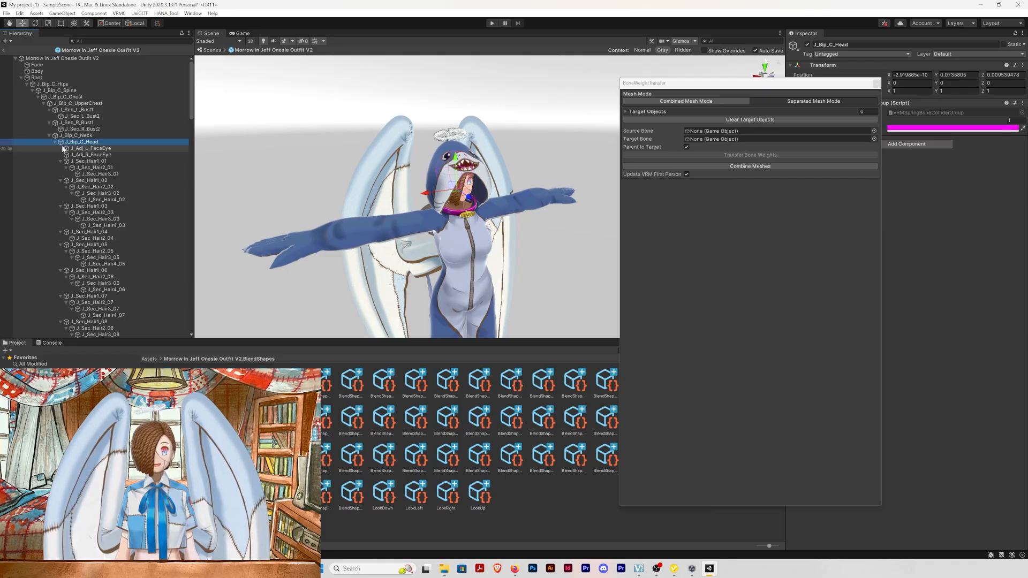
pyautogui.moveTo(468, 181); pyautogui.dragTo(469, 180, button='right')
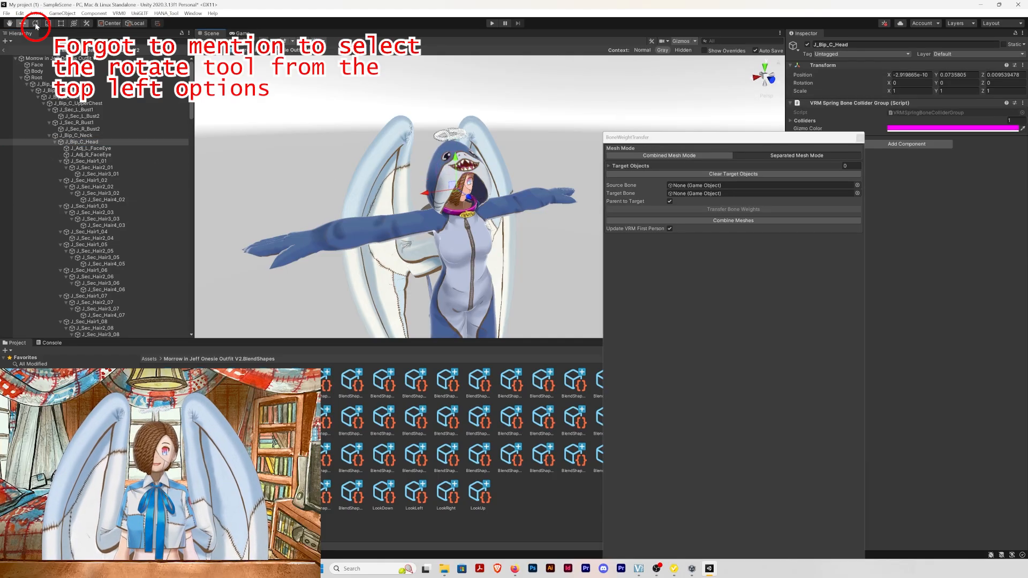
pyautogui.press('e')
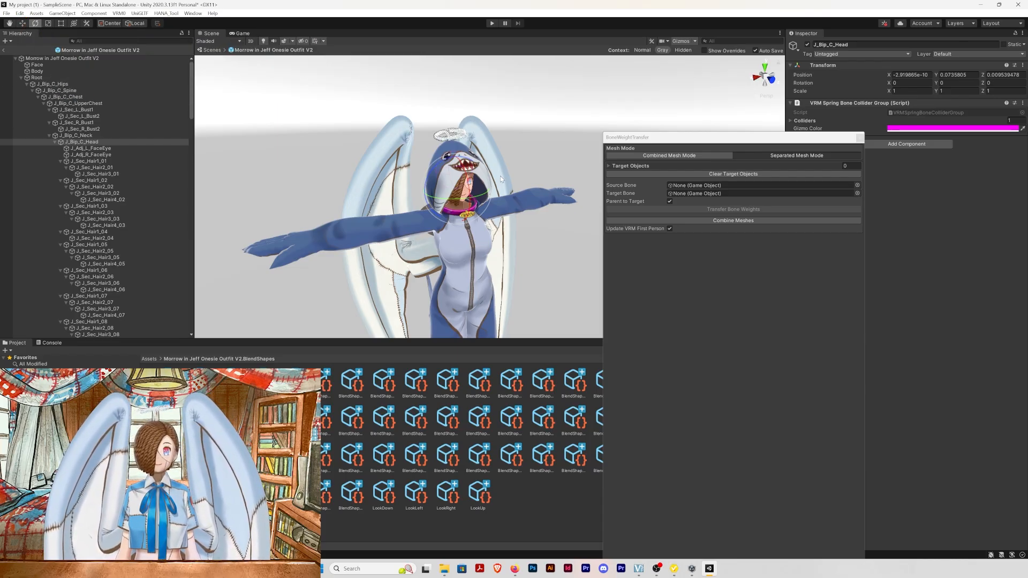
# Test-rotate the J_Bip_C_Head bone forward and sideways to check how the wings follow the head, and undo the rotations
pyautogui.scroll(5, 471, 199)
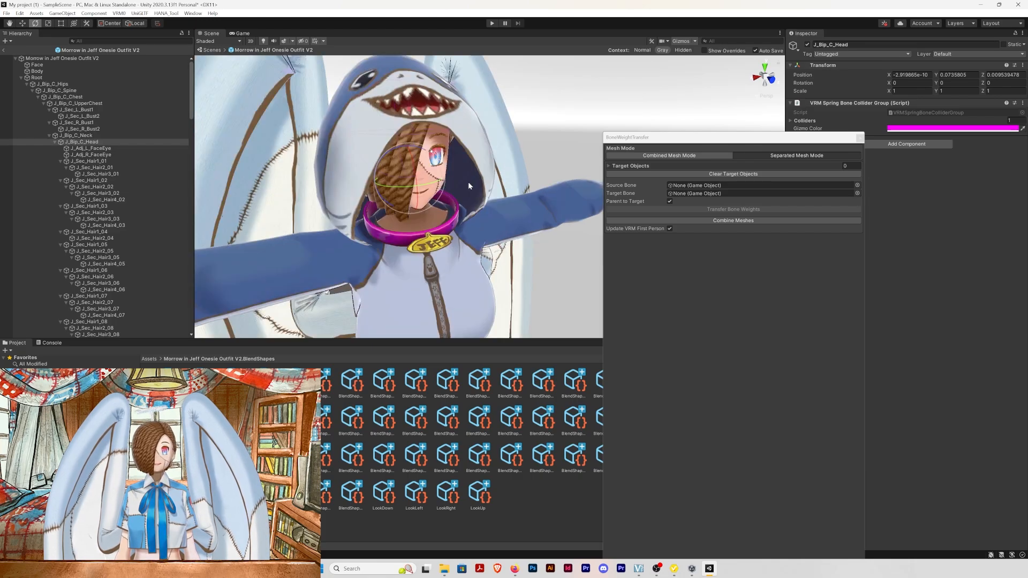
pyautogui.scroll(-5, 466, 176)
pyautogui.moveTo(471, 198); pyautogui.dragTo(477, 226)
pyautogui.moveTo(478, 280); pyautogui.dragTo(477, 269, button='right')
pyautogui.scroll(4, 475, 257)
pyautogui.moveTo(465, 251); pyautogui.dragTo(455, 209, button='middle')
pyautogui.scroll(-5, 446, 250)
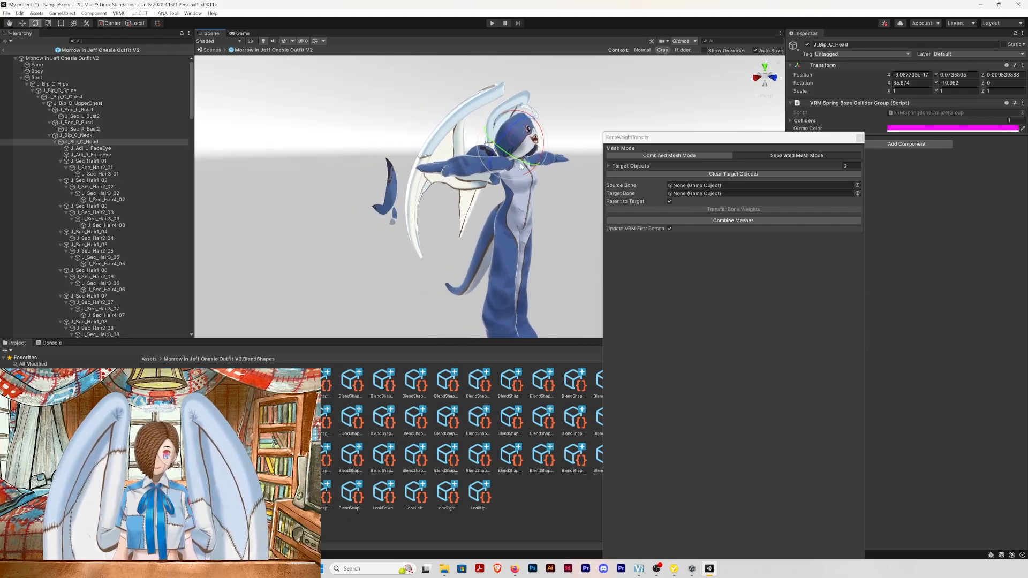
pyautogui.moveTo(522, 165)
pyautogui.mouseDown()
pyautogui.moveTo(448, 160)
pyautogui.moveTo(545, 170)
pyautogui.moveTo(536, 173)
pyautogui.mouseUp()
pyautogui.hotkey('ctrl', 'z')
pyautogui.hotkey('ctrl', 'z')
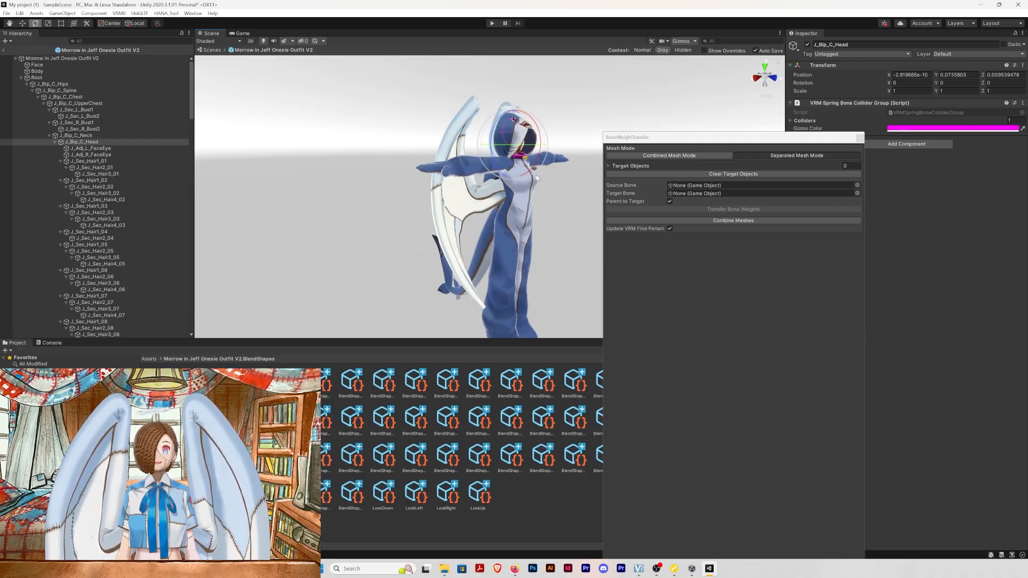
# Tilt the head bone forward again in side view to check the wing movement, undoing each rotation
pyautogui.moveTo(533, 146); pyautogui.dragTo(553, 147)
pyautogui.hotkey('ctrl', 'z')
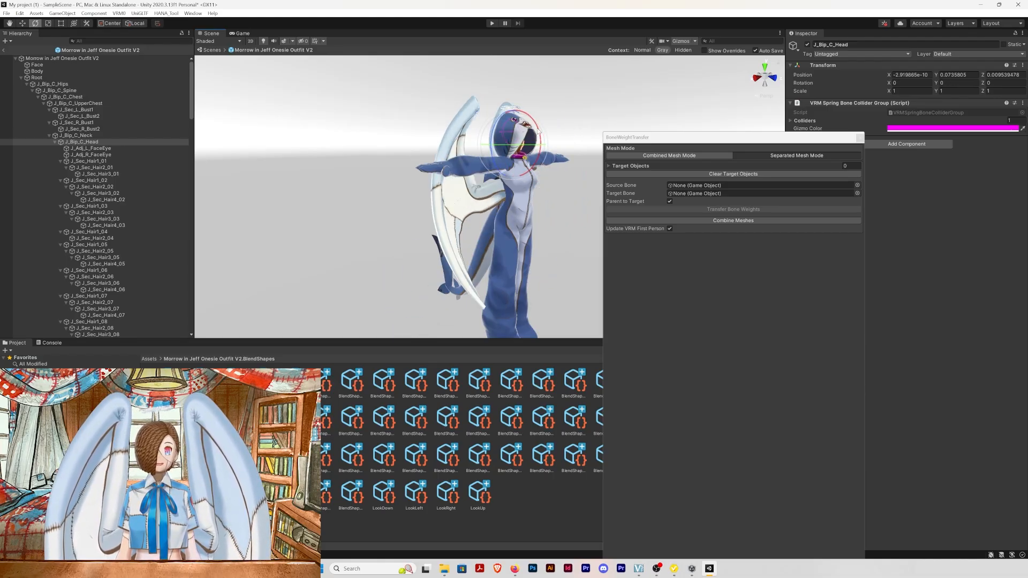
pyautogui.moveTo(499, 144)
pyautogui.mouseDown()
pyautogui.moveTo(522, 172)
pyautogui.moveTo(517, 143)
pyautogui.mouseUp()
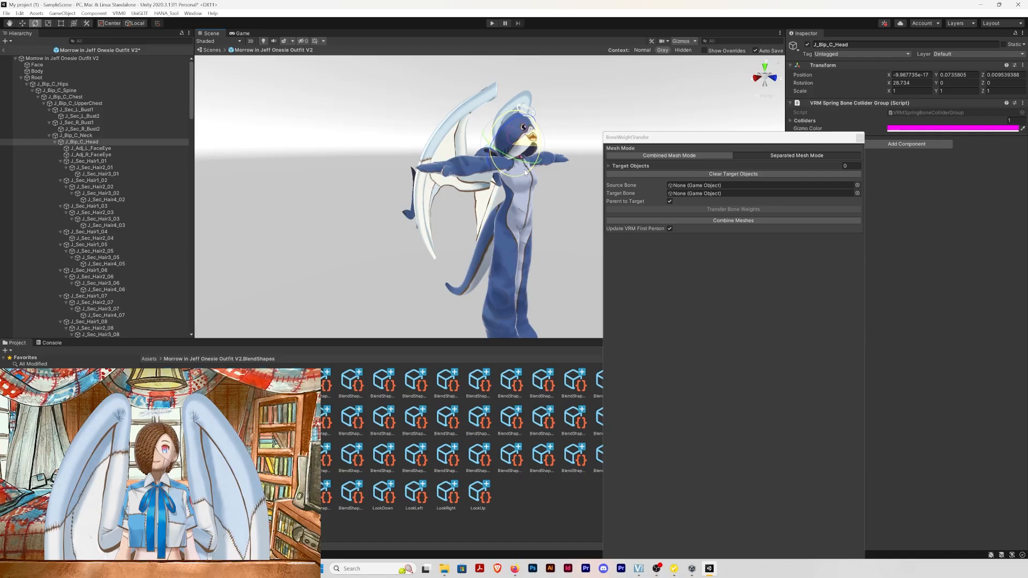
pyautogui.hotkey('ctrl', 'z')
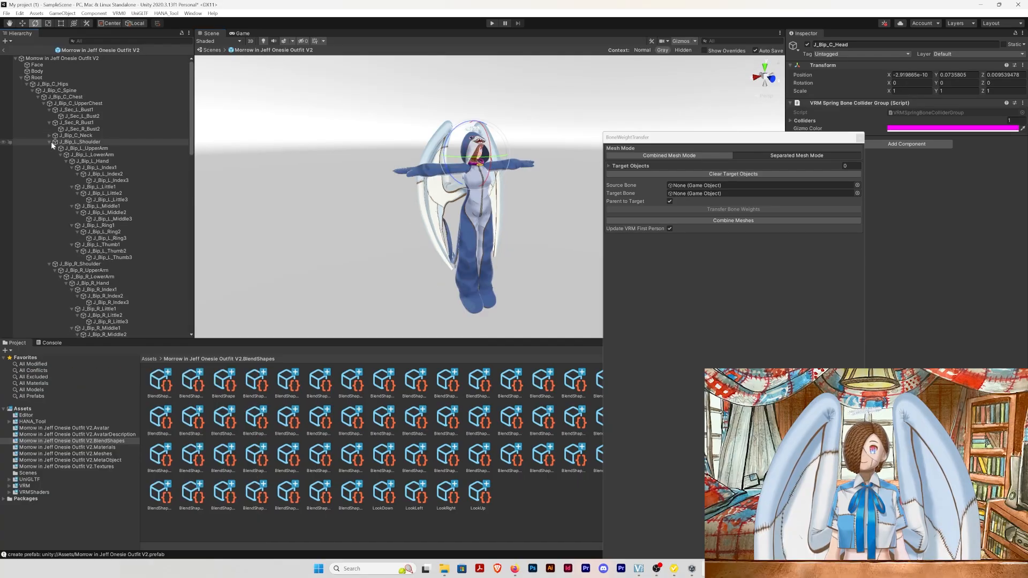
# Collapse the bone hierarchy up to J_Bip_C_Hips and select the Hairs group
pyautogui.click(50, 141)
pyautogui.click(49, 123)
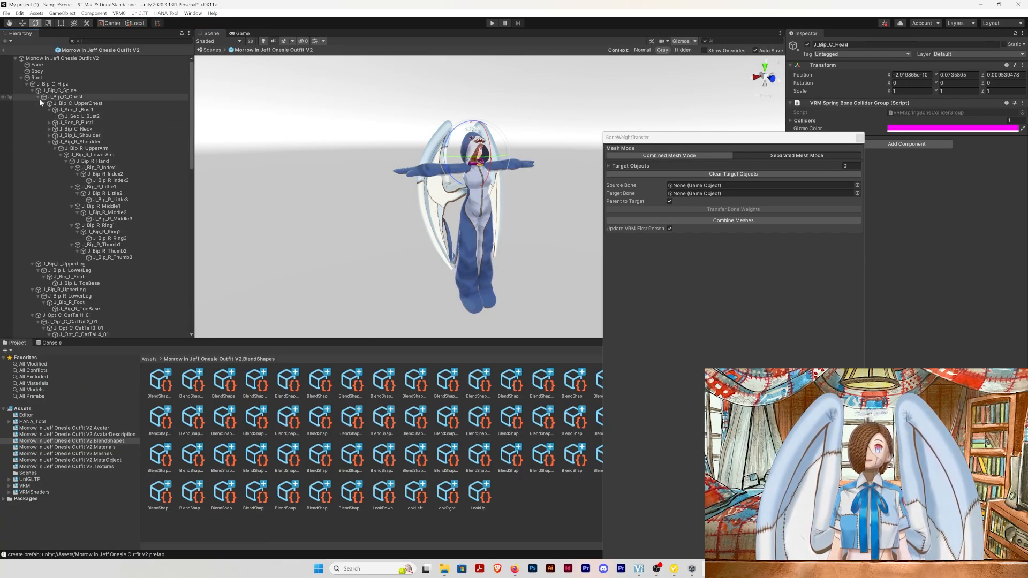
pyautogui.click(28, 85)
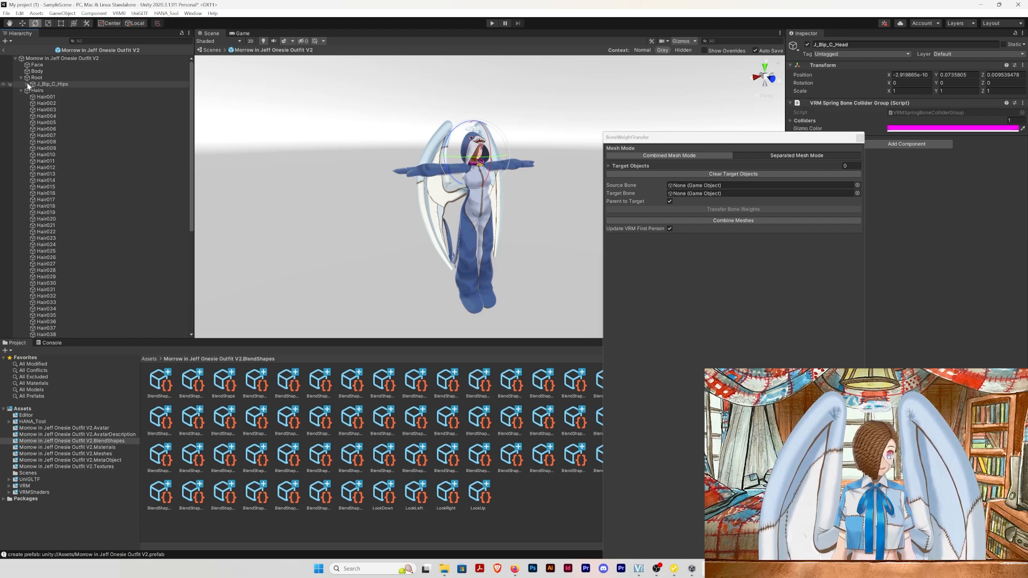
pyautogui.click(23, 91)
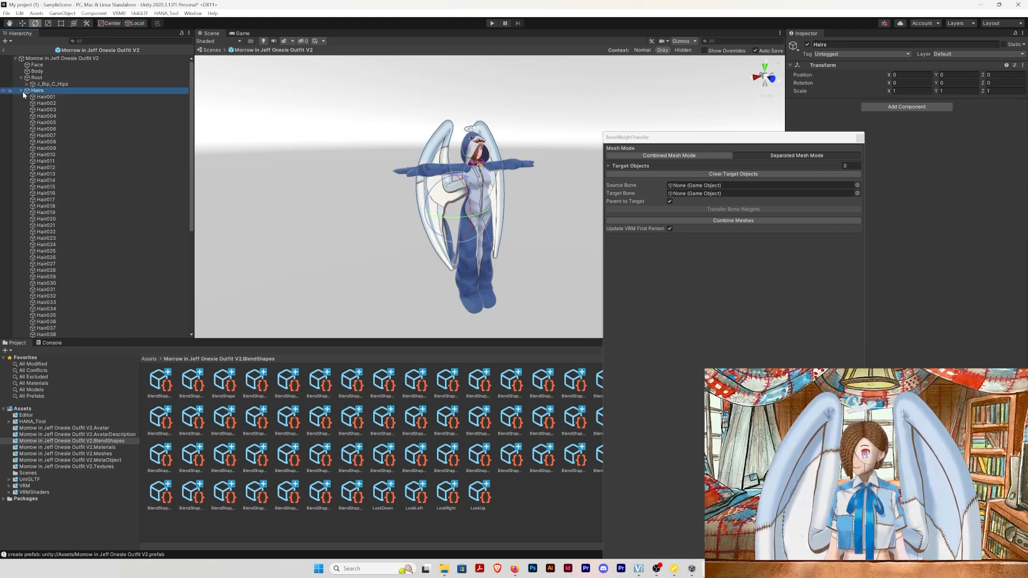
# Examine individual meshes in the Hairs group, from Hair002 to Hair029, to see which part of the character each one is
pyautogui.click(60, 103)
pyautogui.click(62, 123)
pyautogui.click(65, 147)
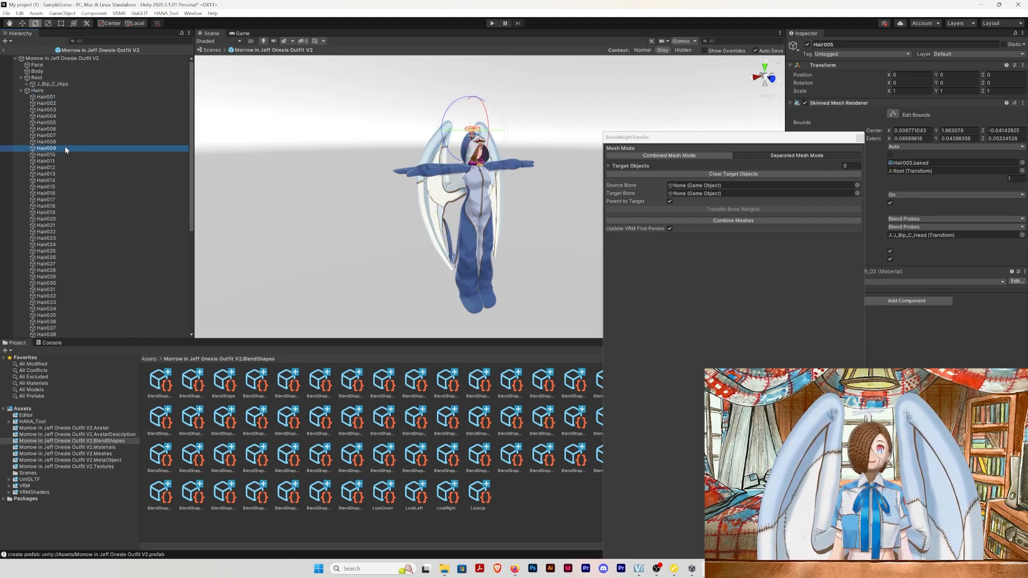
pyautogui.click(70, 180)
pyautogui.click(64, 213)
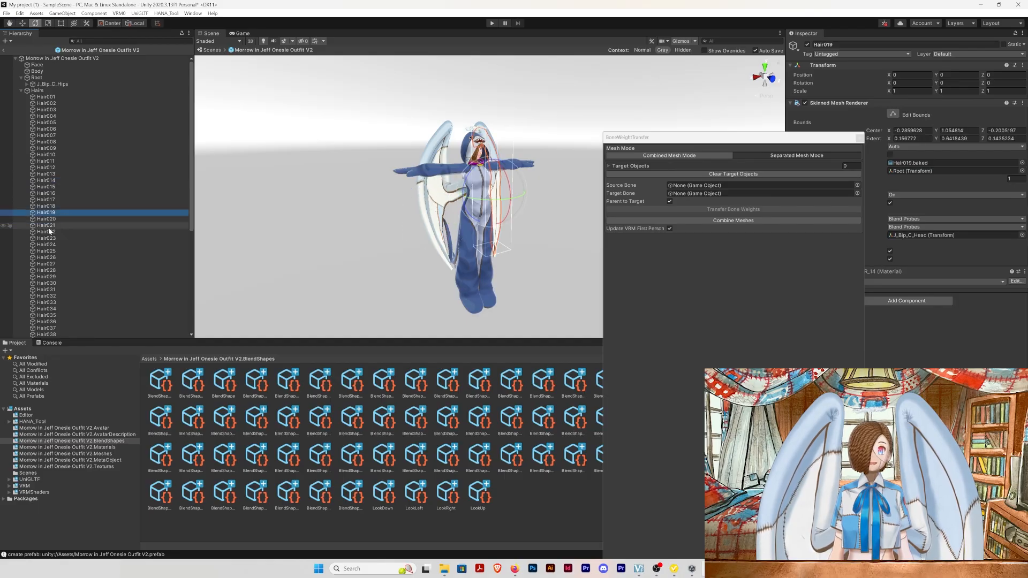
pyautogui.click(59, 264)
pyautogui.click(61, 276)
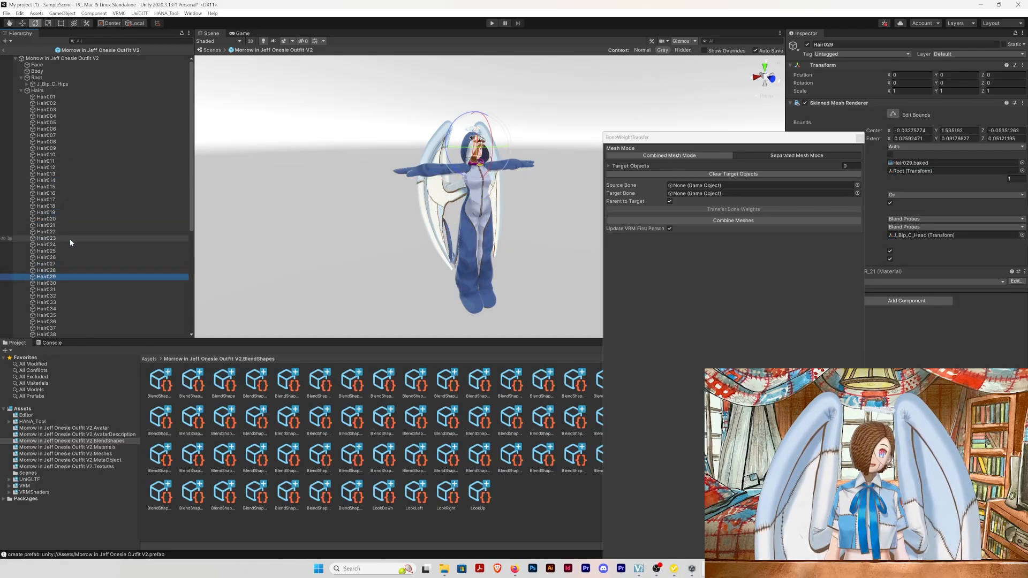
# Pick parts of the character's right wing in the scene to identify which hair meshes they belong to
pyautogui.click(441, 202)
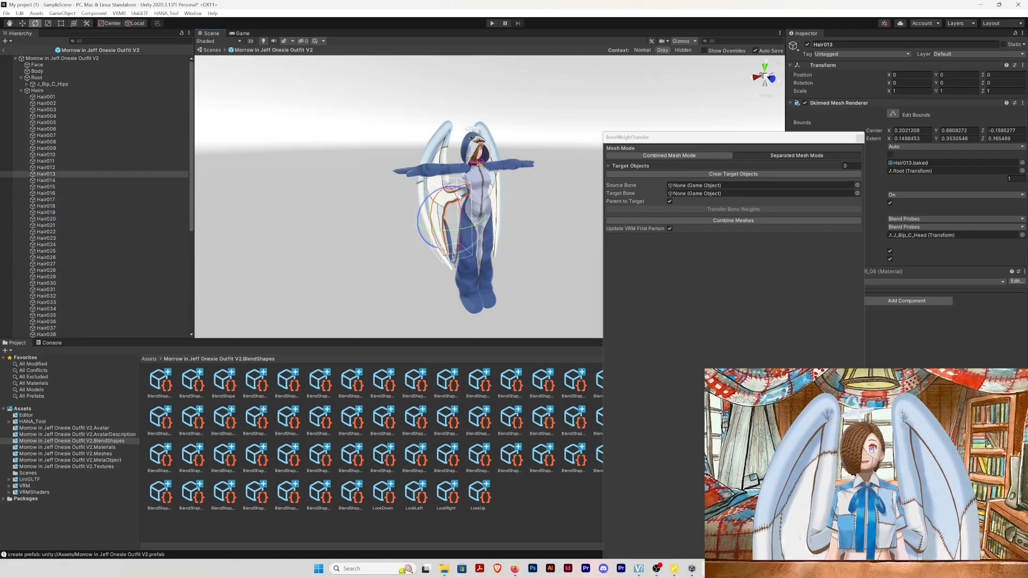
pyautogui.click(435, 136)
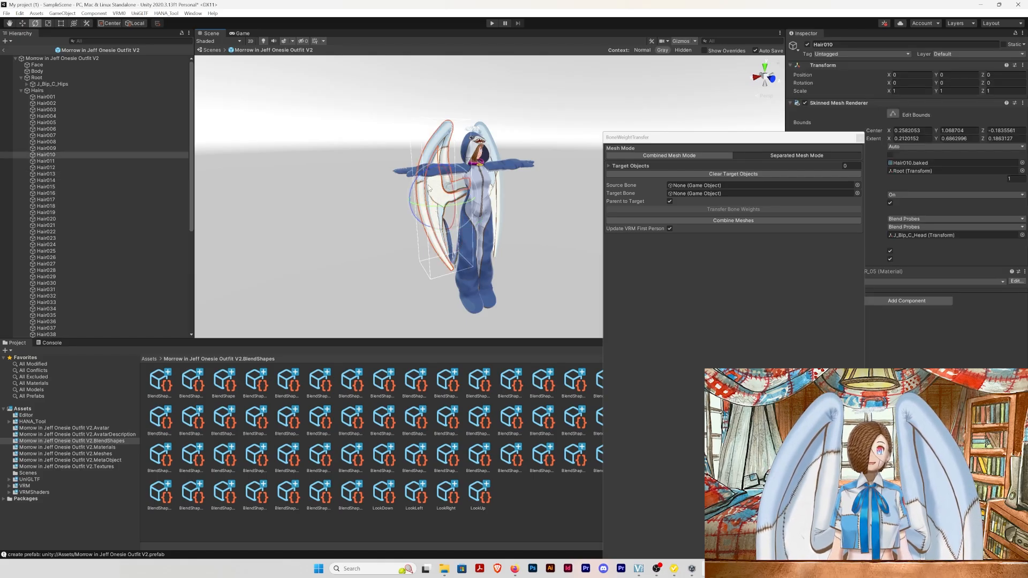
pyautogui.click(446, 250)
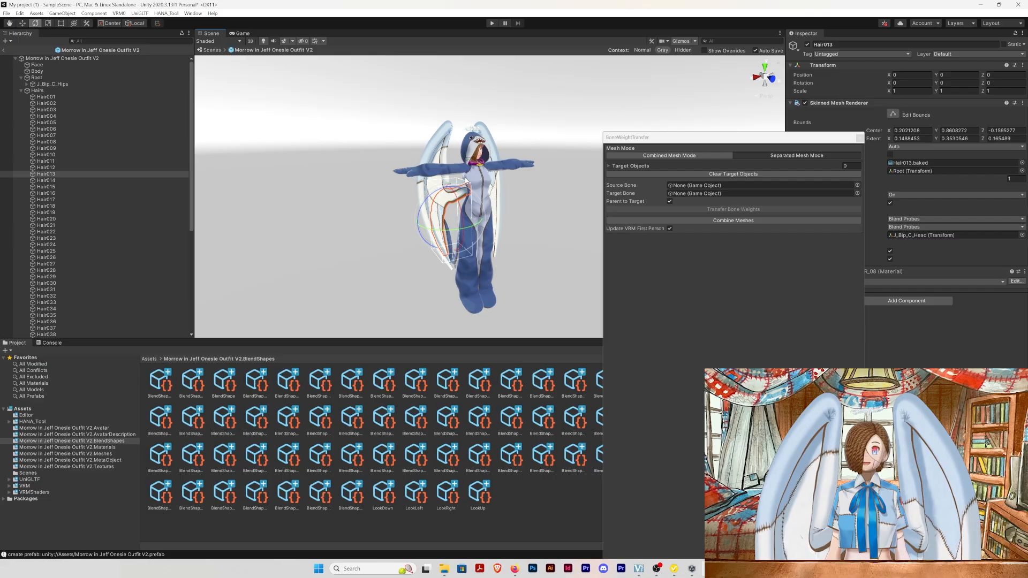
pyautogui.scroll(10, 453, 199)
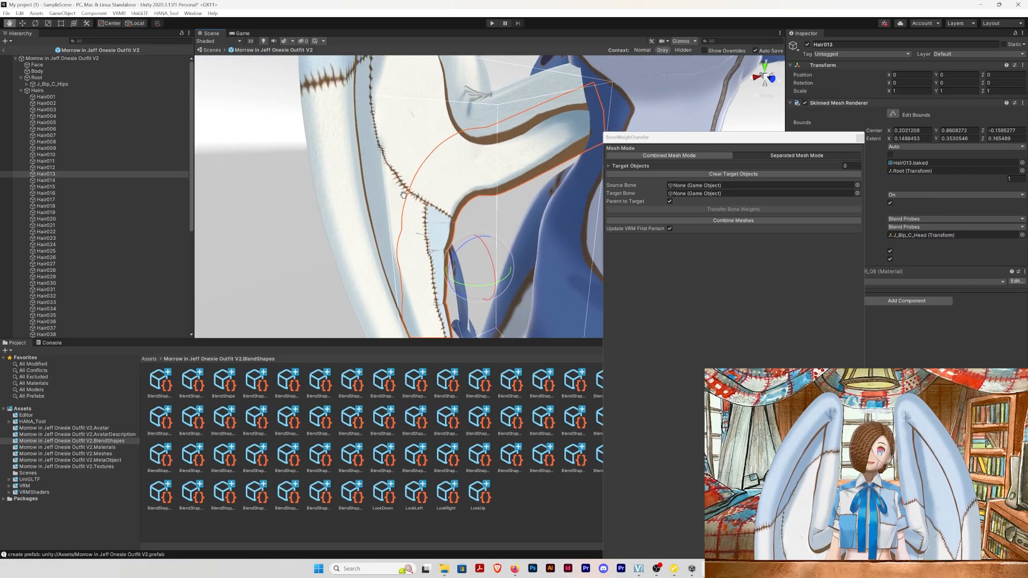
pyautogui.scroll(-10, 400, 196)
pyautogui.moveTo(432, 199); pyautogui.dragTo(424, 200, button='middle')
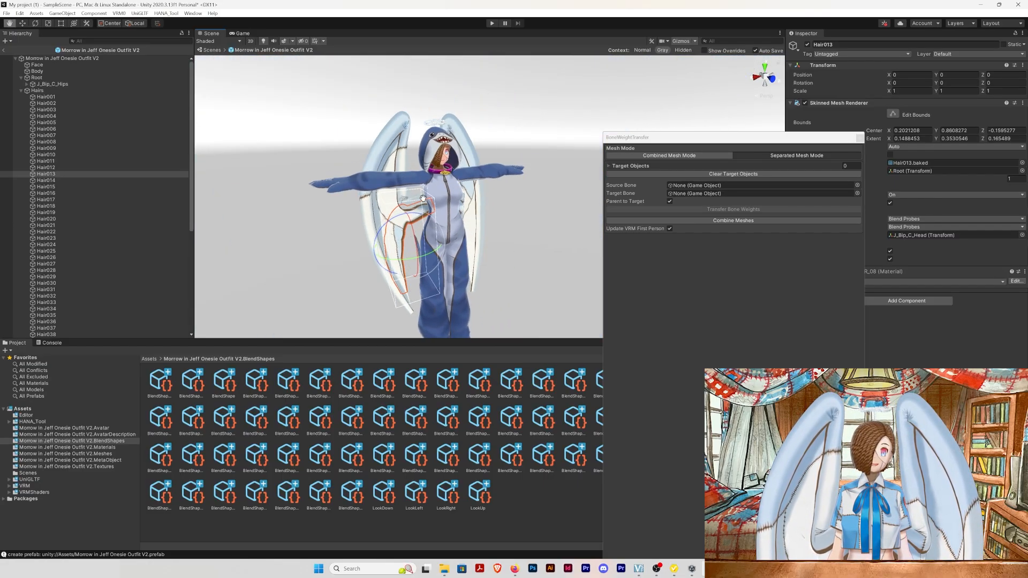
pyautogui.keyDown('alt'); pyautogui.moveTo(424, 200); pyautogui.dragTo(392, 204); pyautogui.keyUp('alt')
pyautogui.moveTo(393, 204); pyautogui.dragTo(413, 200, button='middle')
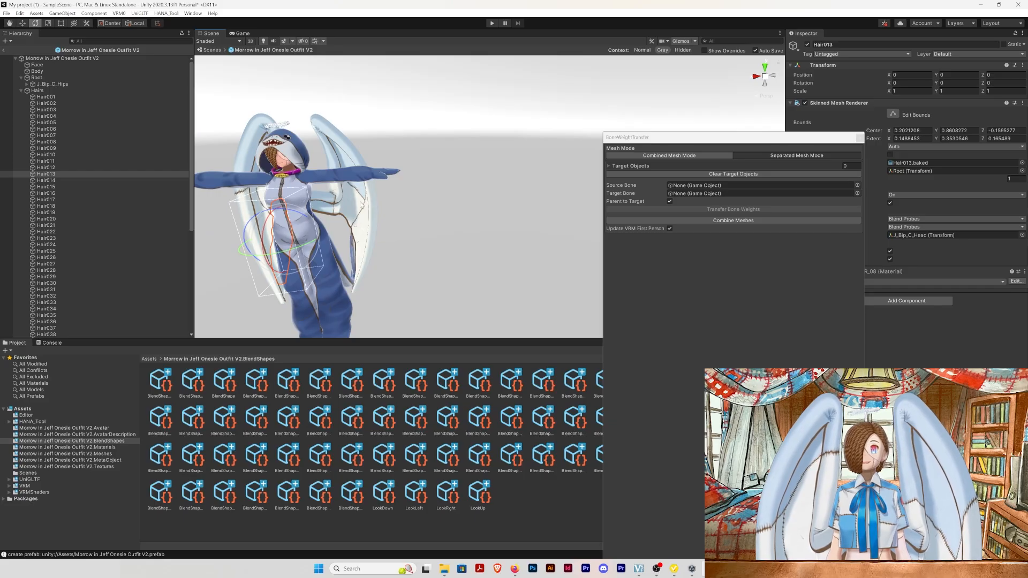
# Identify the hair meshes of the character's left wing by picking its outer and inner parts in the scene
pyautogui.click(342, 142)
pyautogui.click(342, 140)
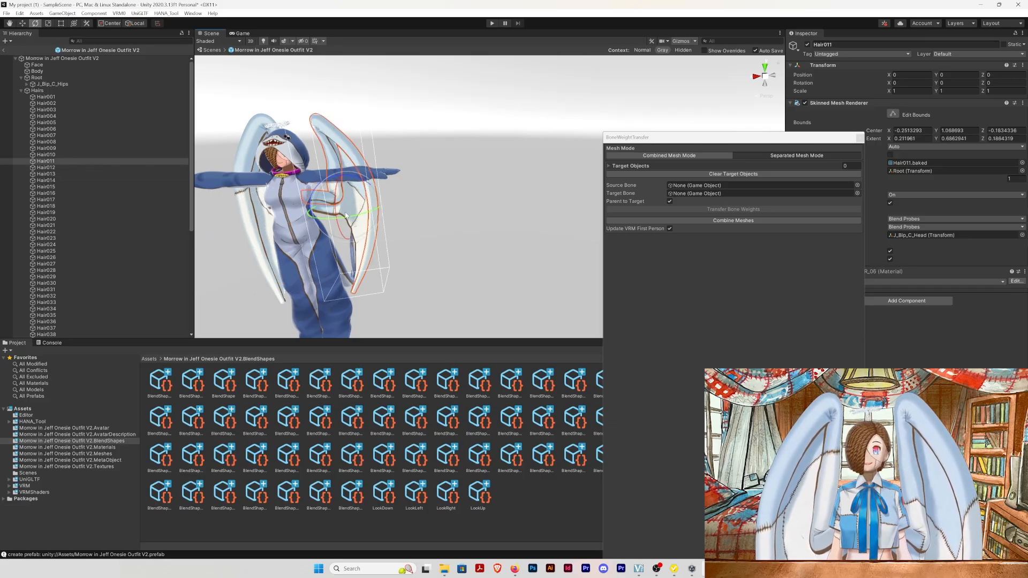
pyautogui.click(391, 234)
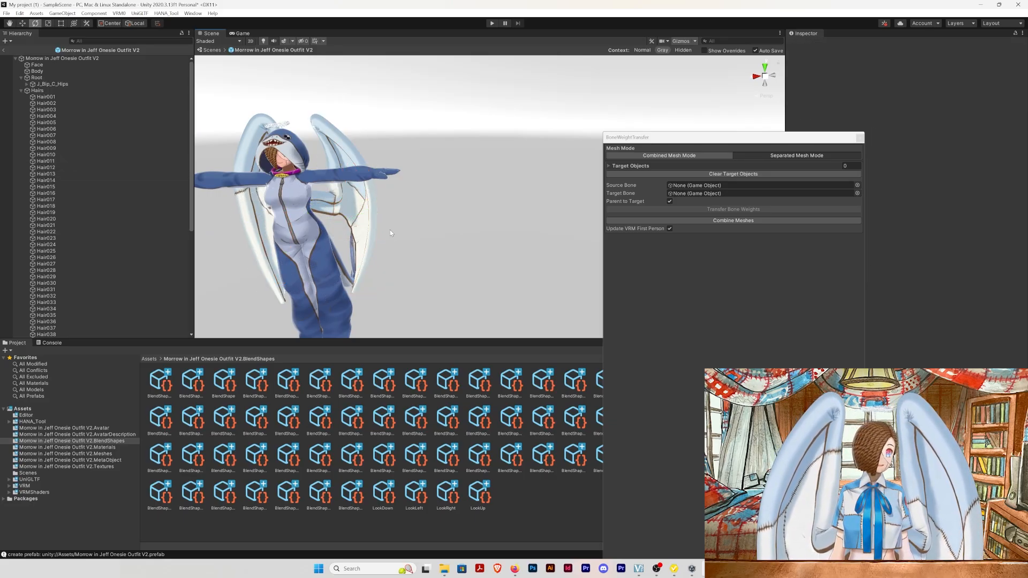
pyautogui.click(329, 213)
pyautogui.moveTo(325, 194); pyautogui.dragTo(351, 188, button='middle')
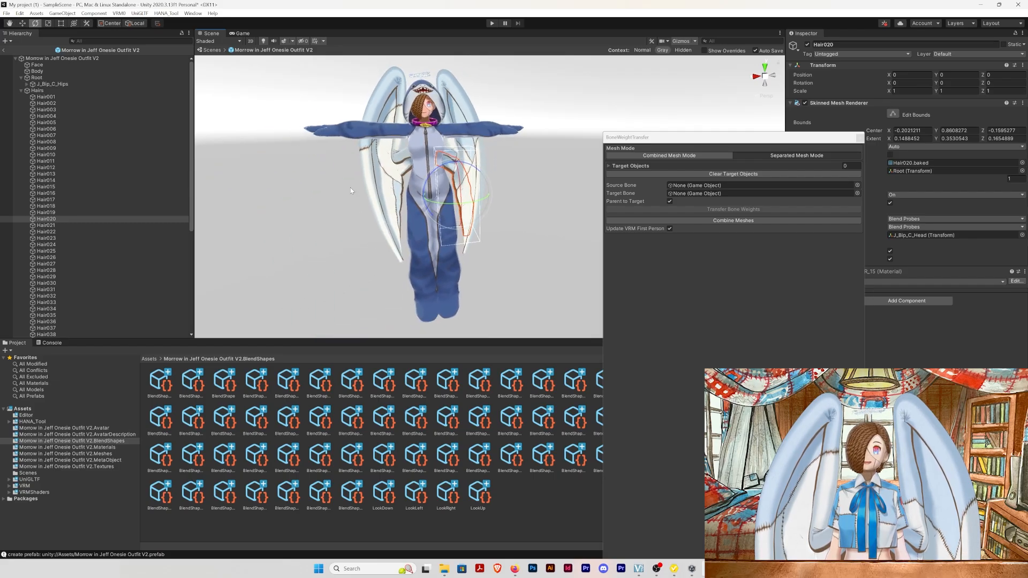
pyautogui.scroll(5, 350, 188)
pyautogui.scroll(-3, 405, 193)
pyautogui.click(451, 256)
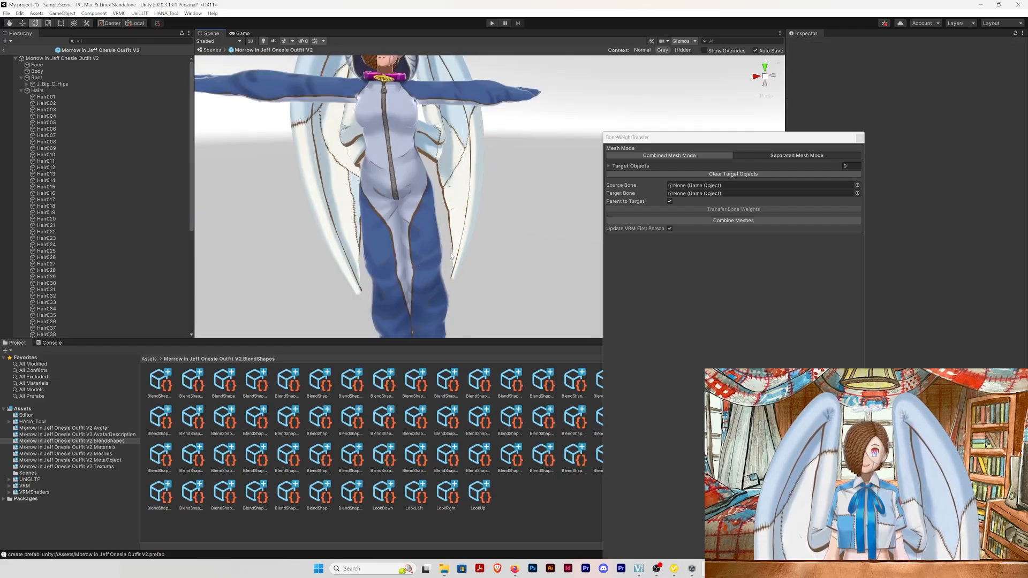
pyautogui.click(454, 256)
# Recheck the inner and middle pieces of the right wing up close to find their hair meshes
pyautogui.moveTo(436, 221); pyautogui.dragTo(357, 212, button='right')
pyautogui.scroll(-2, 425, 189)
pyautogui.scroll(4, 378, 188)
pyautogui.scroll(-2, 464, 159)
pyautogui.click(463, 159)
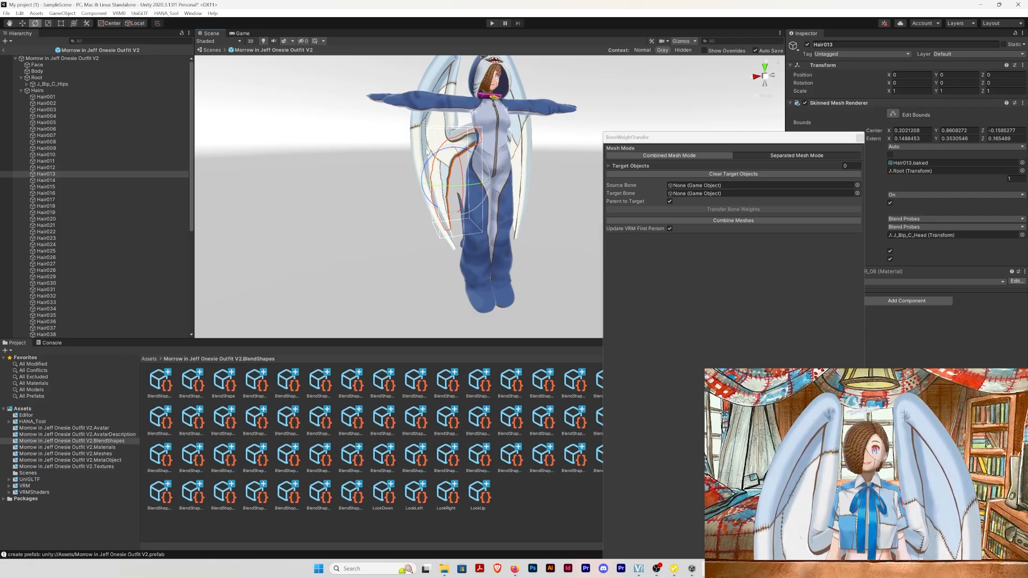
pyautogui.scroll(3, 427, 152)
pyautogui.moveTo(427, 151)
pyautogui.mouseDown(button='middle')
pyautogui.moveTo(426, 236)
pyautogui.moveTo(424, 154)
pyautogui.moveTo(455, 163)
pyautogui.moveTo(422, 158)
pyautogui.mouseUp(button='middle')
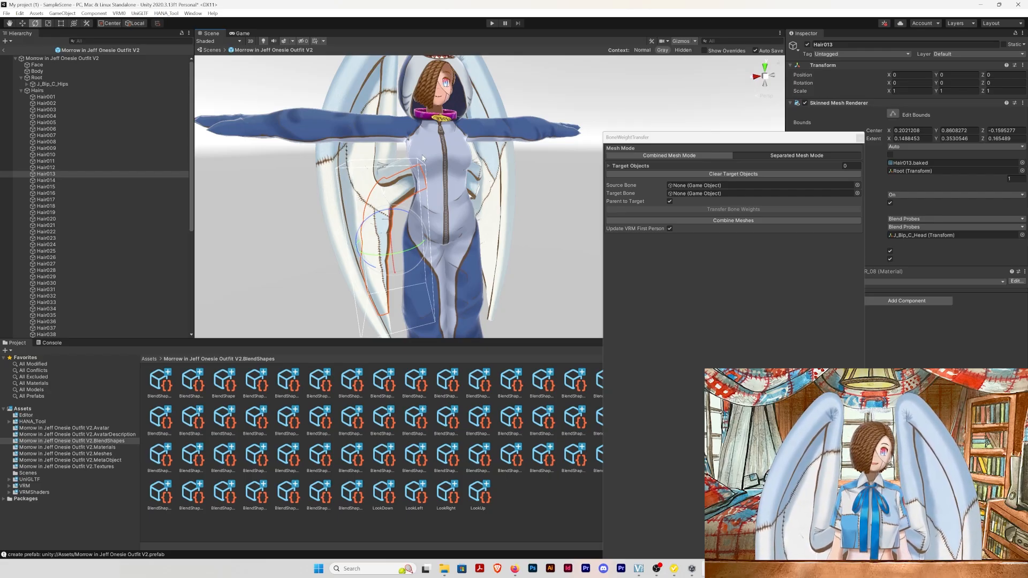
pyautogui.click(353, 184)
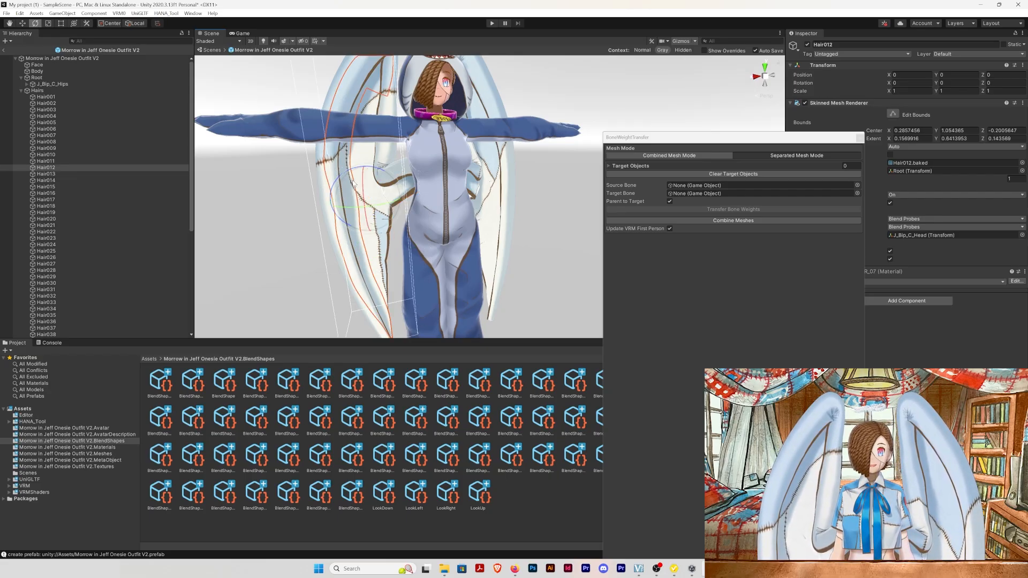
# Select all the wing meshes from Hair010 through Hair025 and frame them in the scene
pyautogui.click(382, 112)
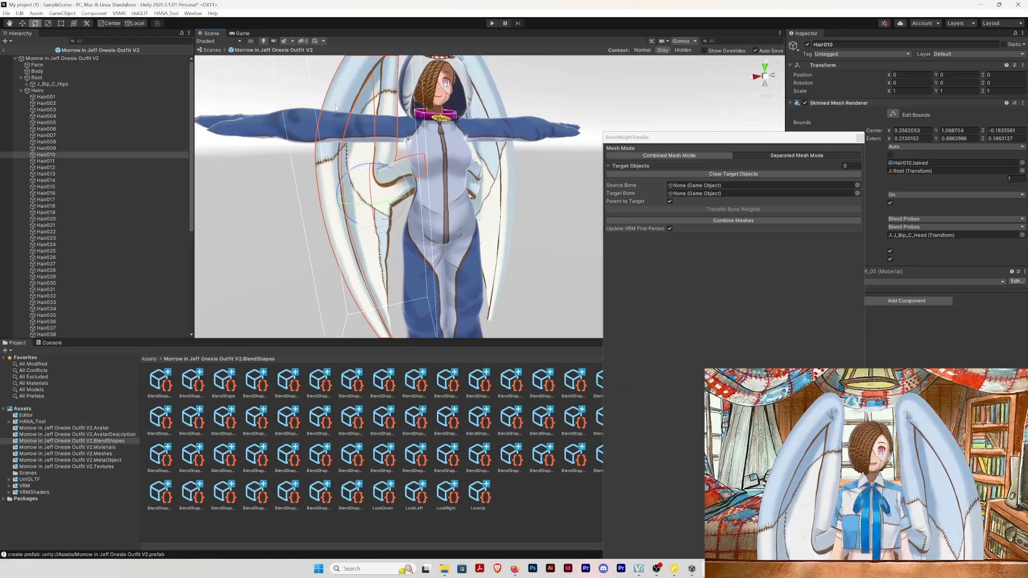
pyautogui.scroll(-3, 56, 108)
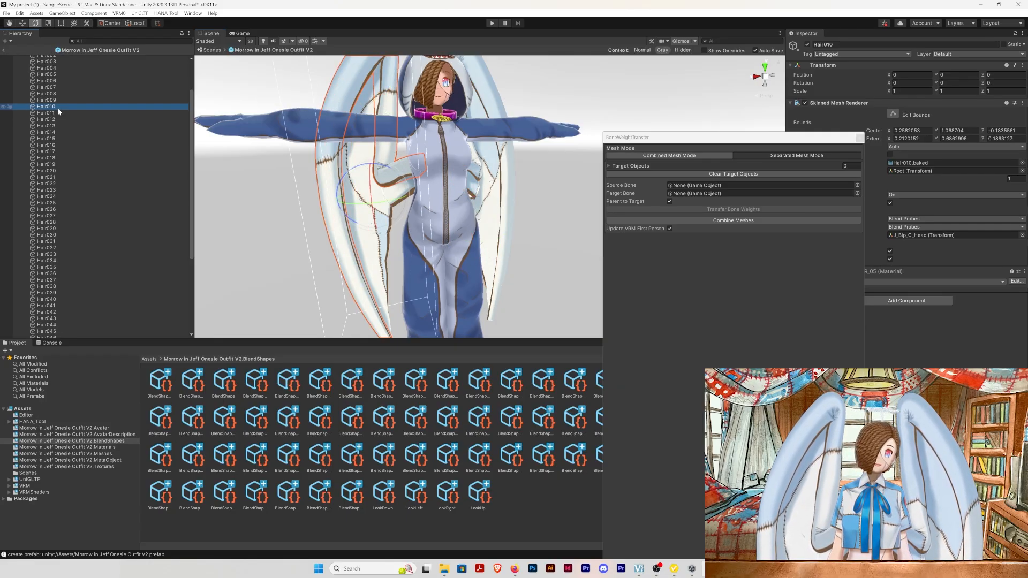
pyautogui.keyDown('shift'); pyautogui.click(60, 203); pyautogui.keyUp('shift')
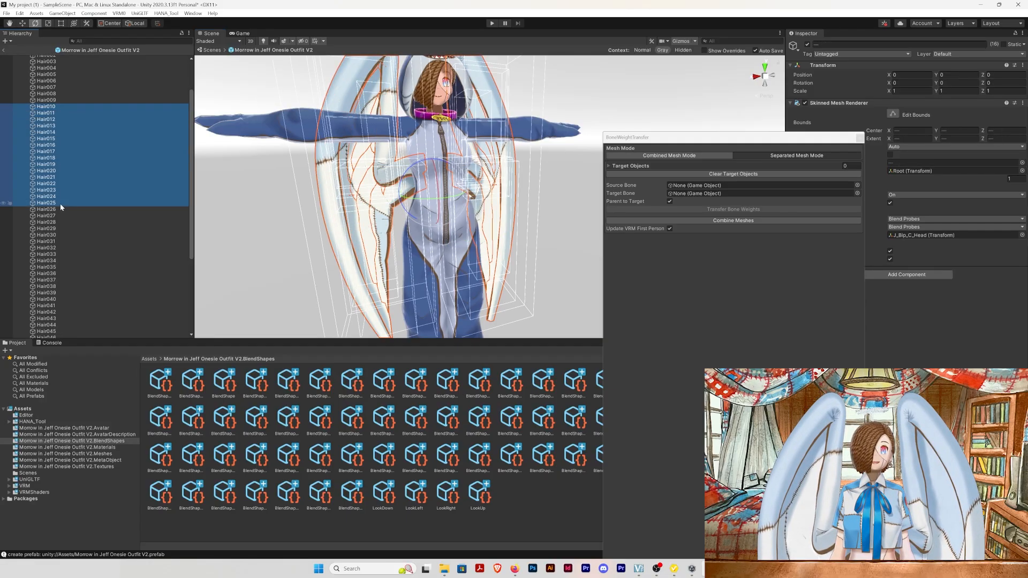
pyautogui.press('f')
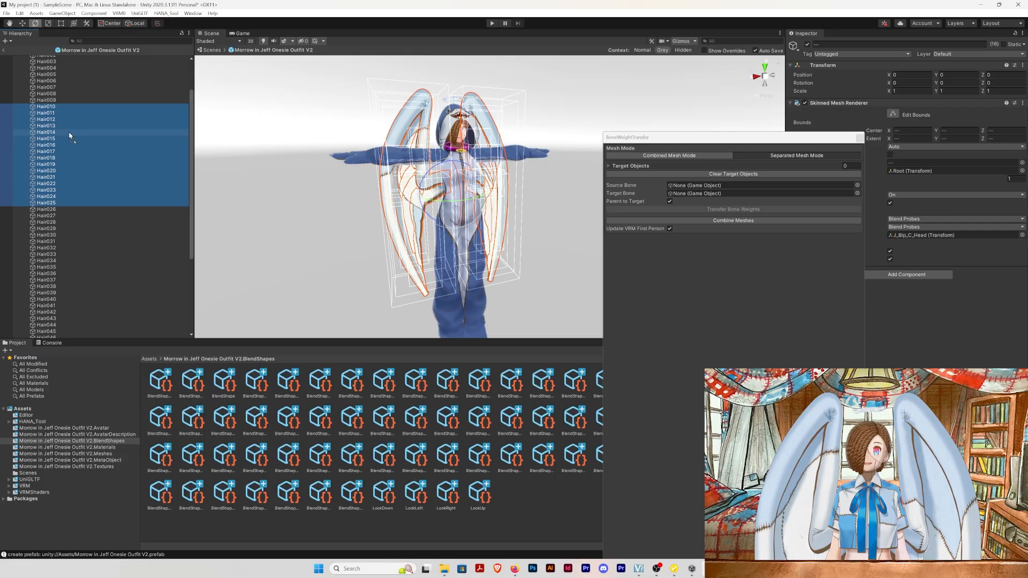
# Add the selected wing meshes Hair010 through Hair025 to BoneWeightTransfer's target objects and expand the list
pyautogui.moveTo(69, 133); pyautogui.dragTo(739, 174)
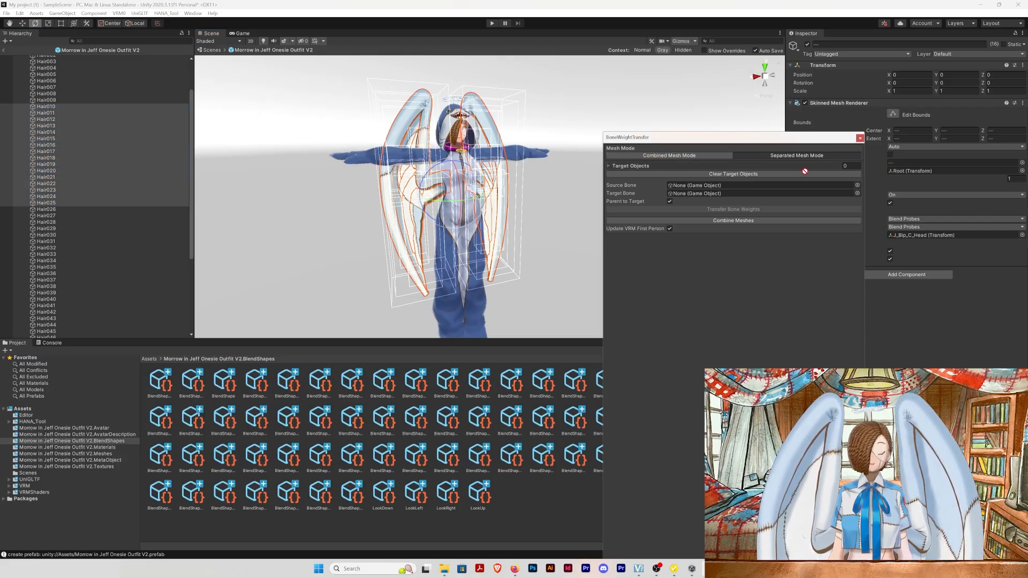
pyautogui.moveTo(805, 171); pyautogui.dragTo(629, 167)
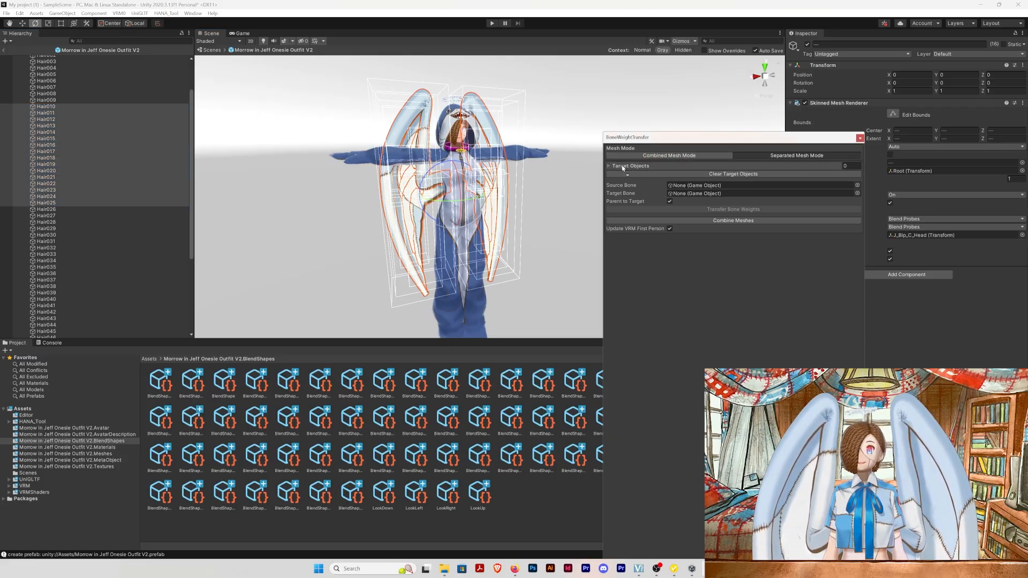
pyautogui.click(609, 166)
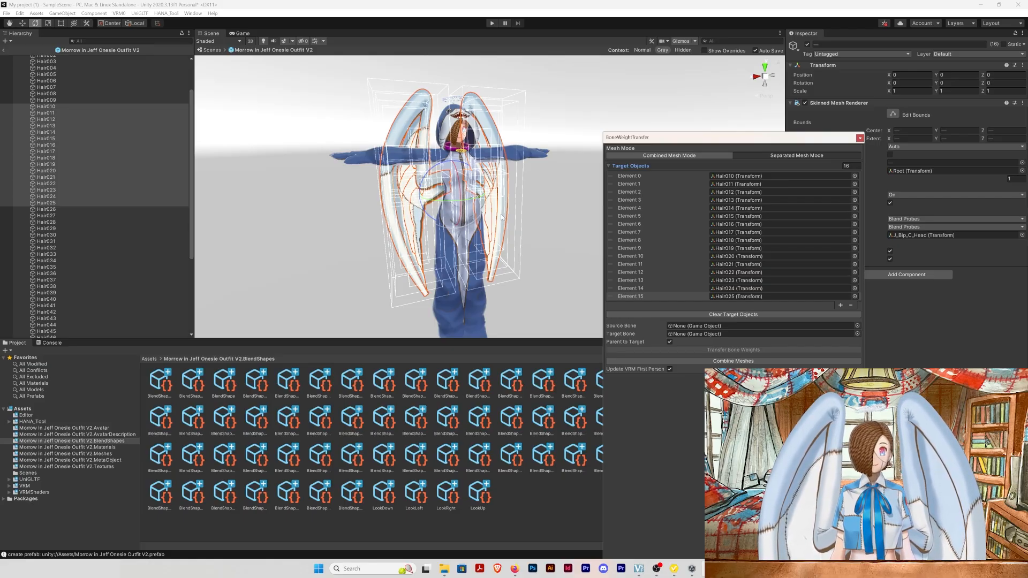
pyautogui.moveTo(504, 217)
pyautogui.mouseDown(button='middle')
pyautogui.moveTo(493, 218)
pyautogui.moveTo(505, 214)
pyautogui.mouseUp(button='middle')
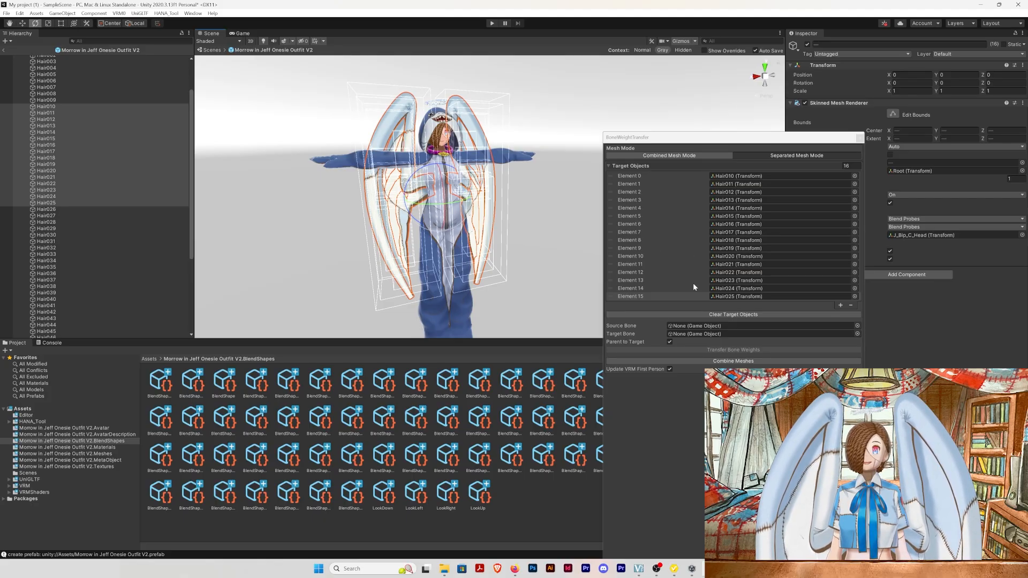
# Find J_Bip_C_Head under the neck bone in the skeleton and assign it as the source bone
pyautogui.scroll(10, 59, 124)
pyautogui.click(28, 84)
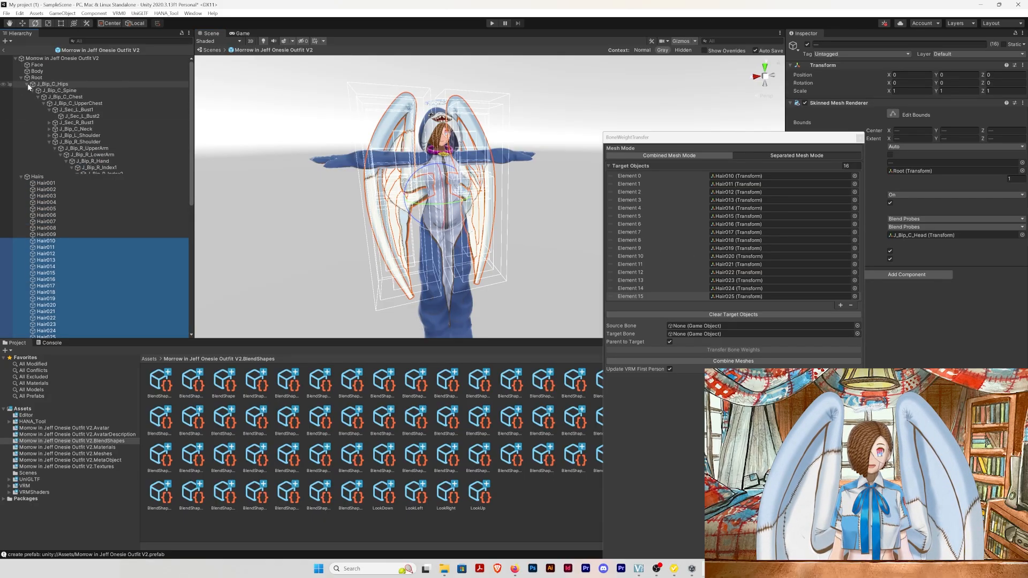
pyautogui.click(49, 129)
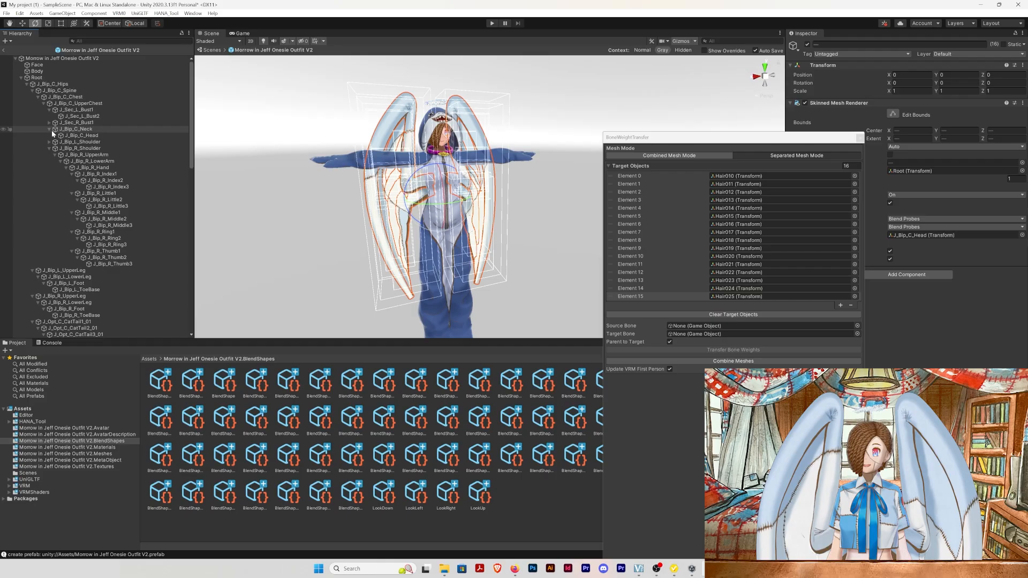
pyautogui.click(78, 135)
pyautogui.press('Right')
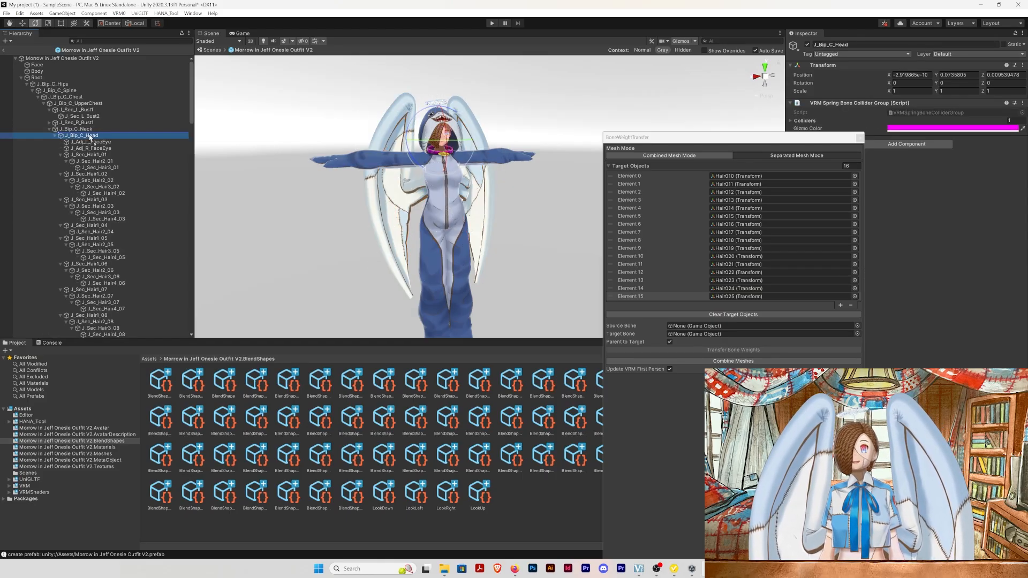
pyautogui.press('Left')
pyautogui.click(686, 325)
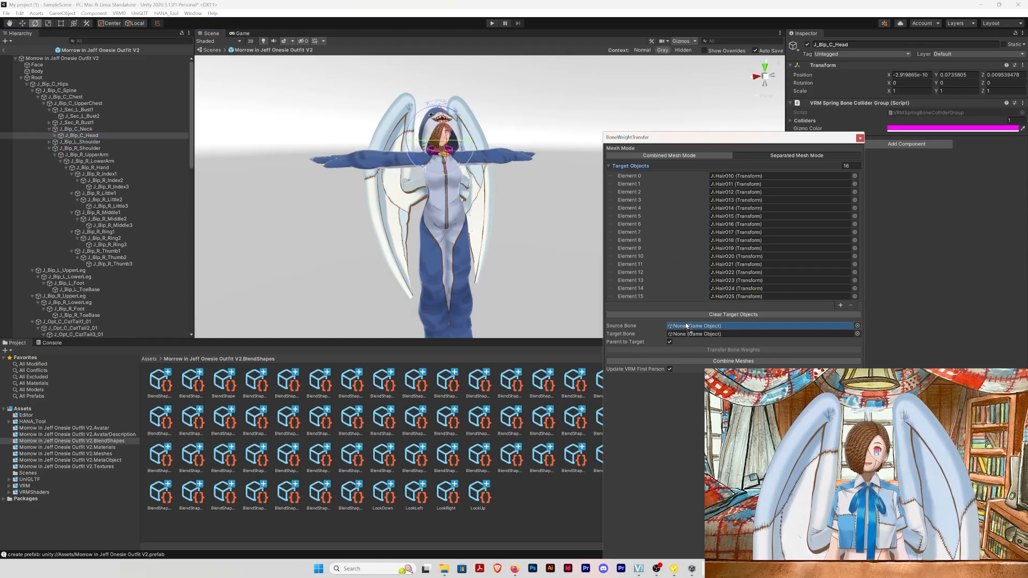
pyautogui.moveTo(688, 327); pyautogui.dragTo(687, 326)
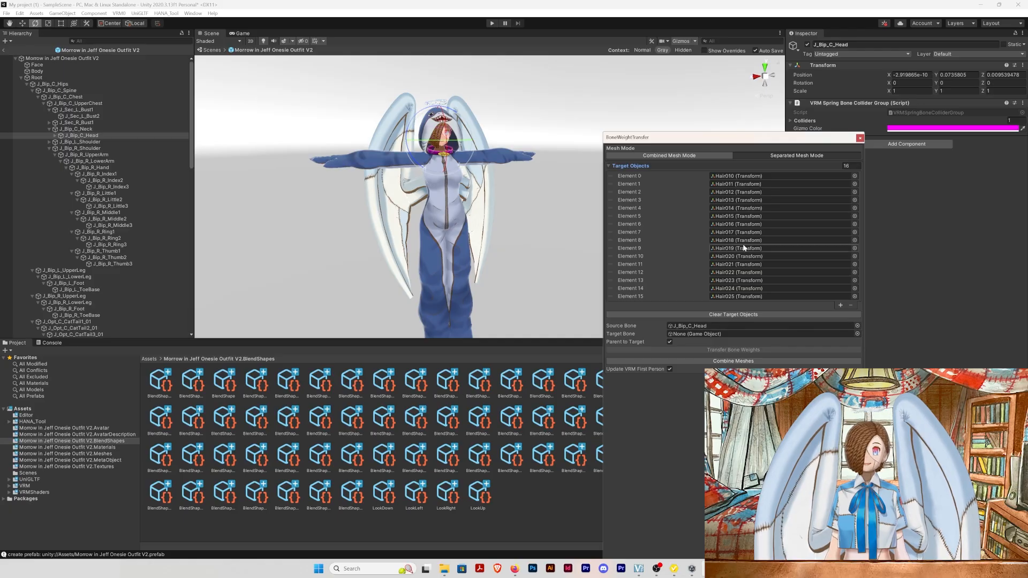
# Try rotating J_Bip_C_UpperChest to test how the upper body moves, and undo the rotation
pyautogui.moveTo(710, 141); pyautogui.dragTo(696, 94)
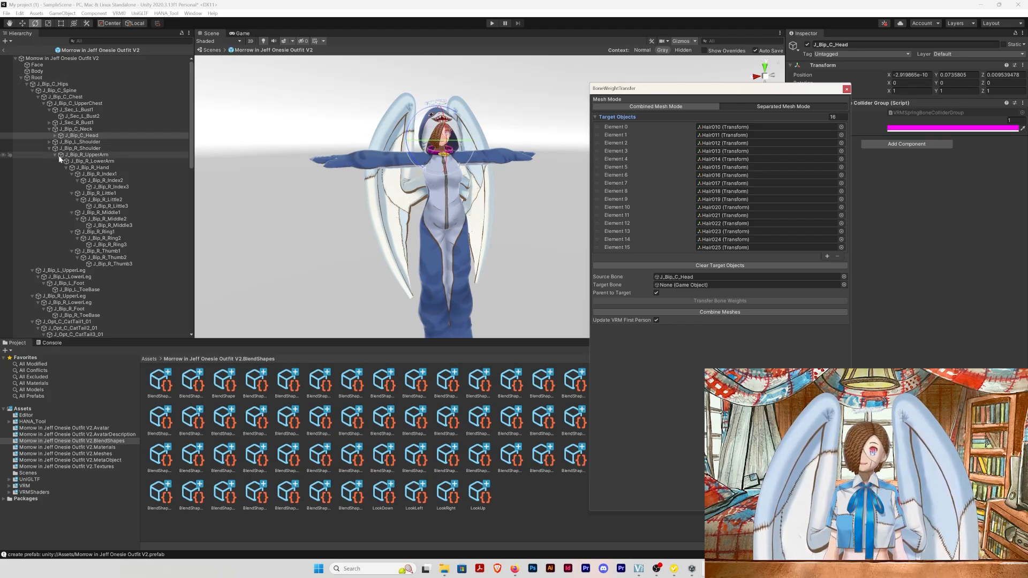
pyautogui.click(52, 124)
pyautogui.click(50, 123)
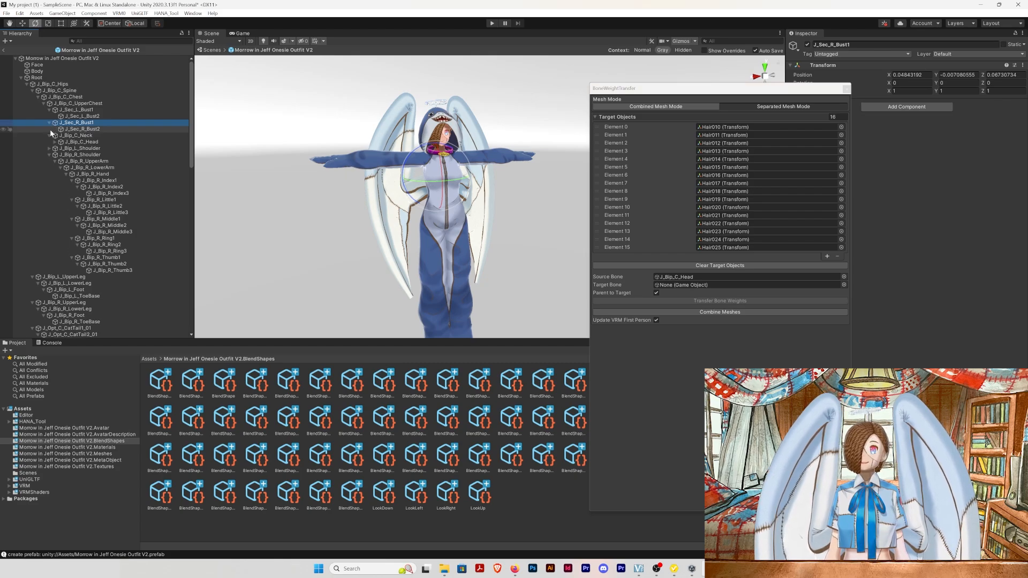
pyautogui.click(56, 105)
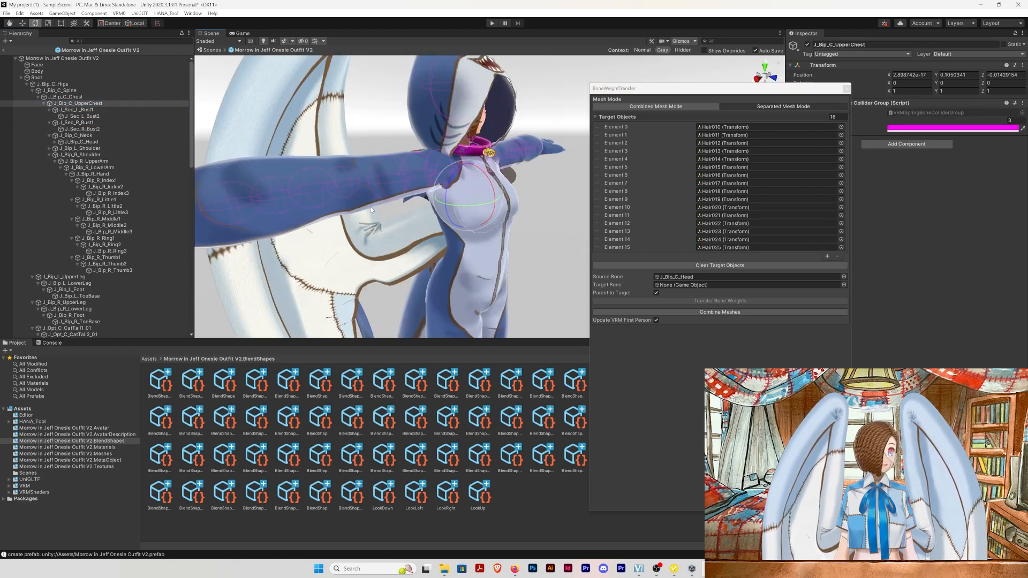
pyautogui.scroll(-5, 493, 212)
pyautogui.moveTo(499, 193); pyautogui.dragTo(529, 193)
pyautogui.hotkey('ctrl', 'z')
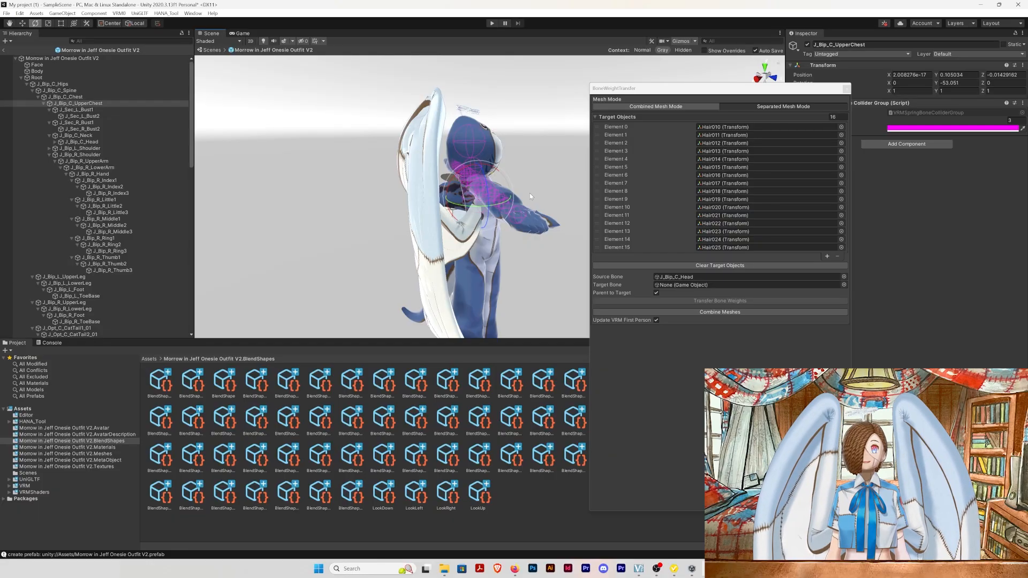
pyautogui.hotkey('ctrl', 'z')
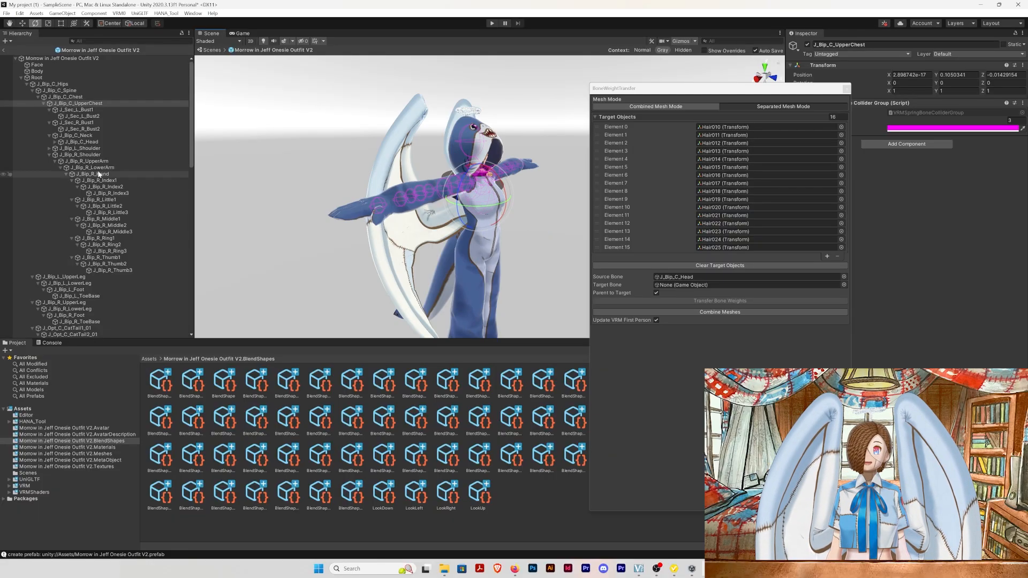
# Test-rotate J_Bip_C_Chest in different directions to judge it as the wings' new parent, undoing each rotation
pyautogui.click(67, 97)
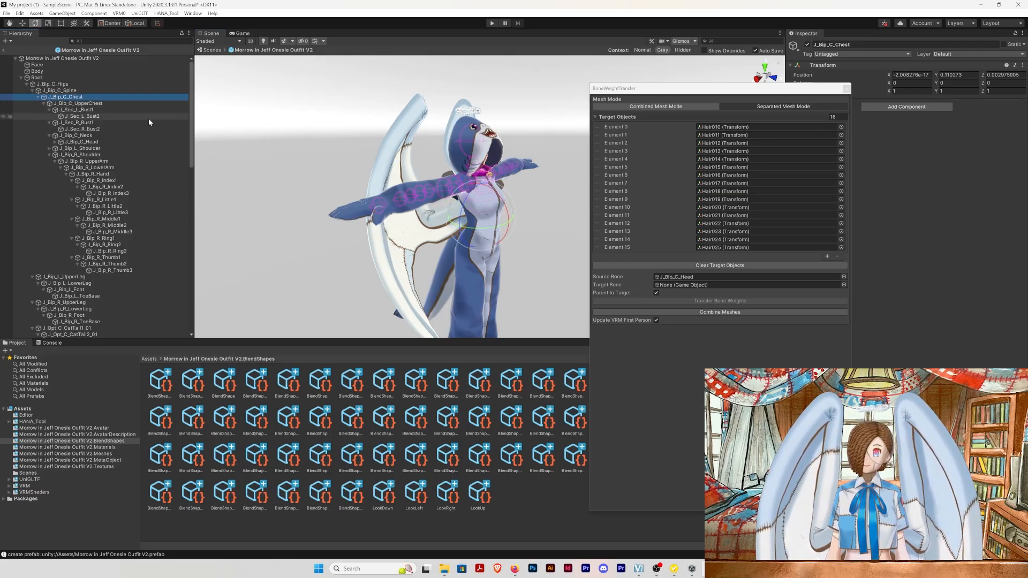
pyautogui.moveTo(466, 193)
pyautogui.mouseDown()
pyautogui.moveTo(439, 166)
pyautogui.moveTo(461, 184)
pyautogui.moveTo(455, 194)
pyautogui.mouseUp()
pyautogui.hotkey('ctrl', 'z')
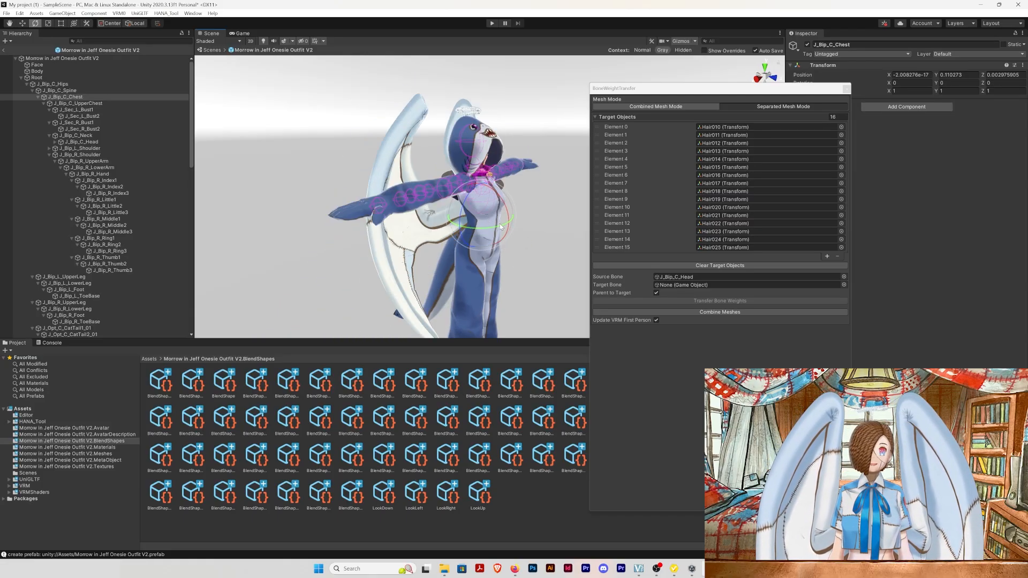
pyautogui.moveTo(508, 217); pyautogui.dragTo(495, 189)
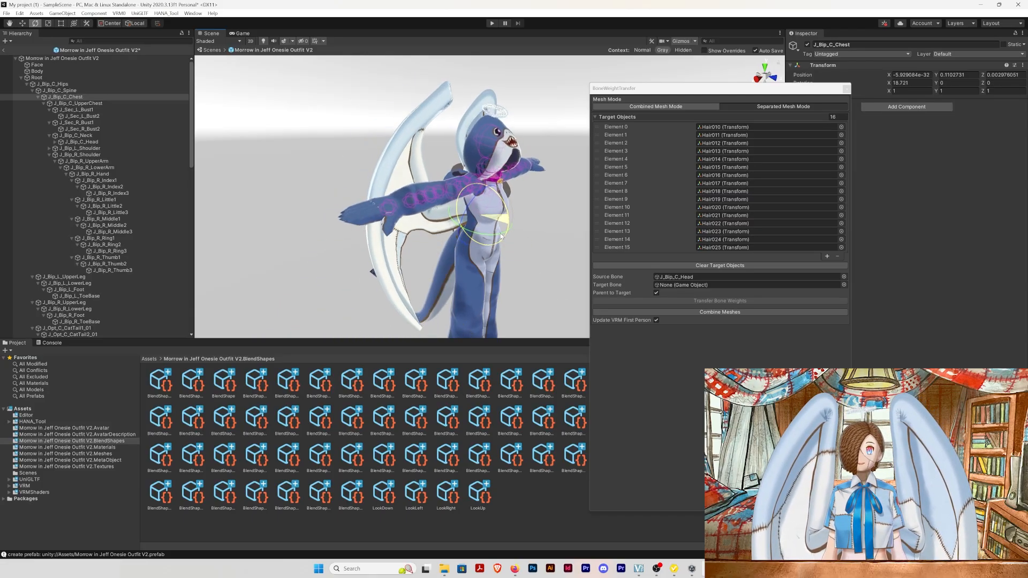
pyautogui.click(116, 100)
pyautogui.hotkey('ctrl', 'z')
# Set the target bone to J_Bip_C_Chest and transfer the wing meshes' bone weights to it
pyautogui.click(668, 285)
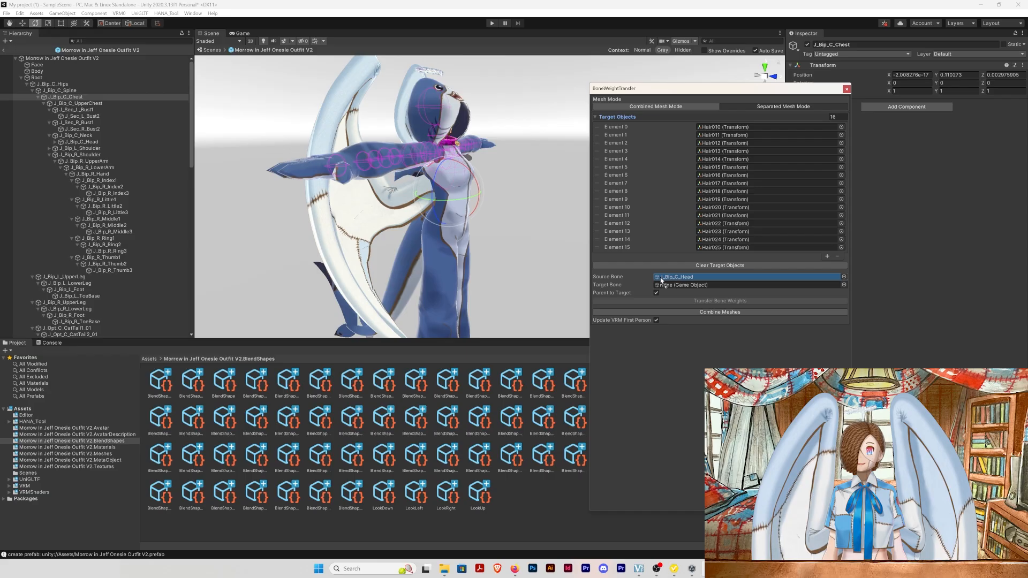
pyautogui.moveTo(668, 287); pyautogui.dragTo(670, 286)
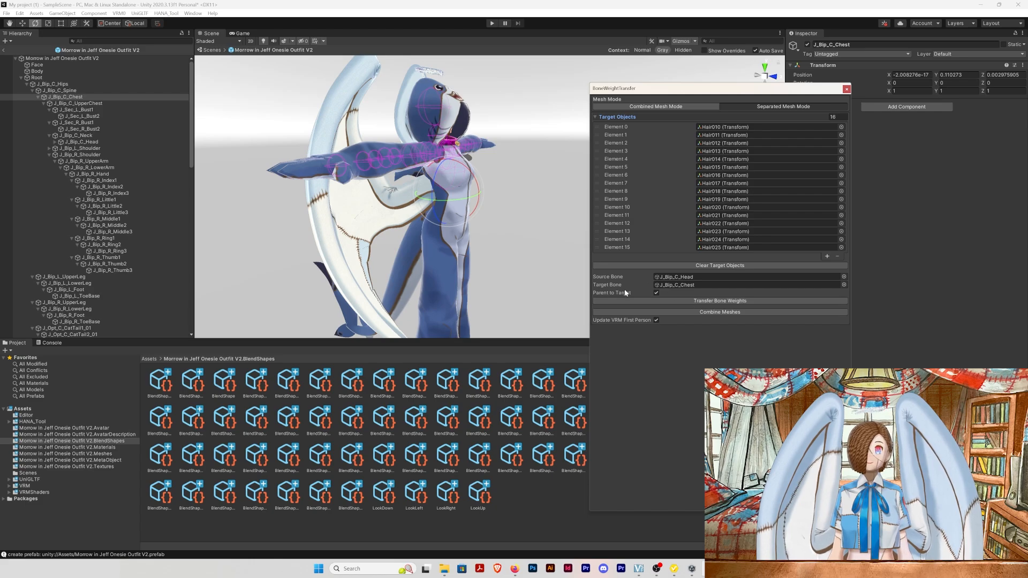
pyautogui.click(711, 302)
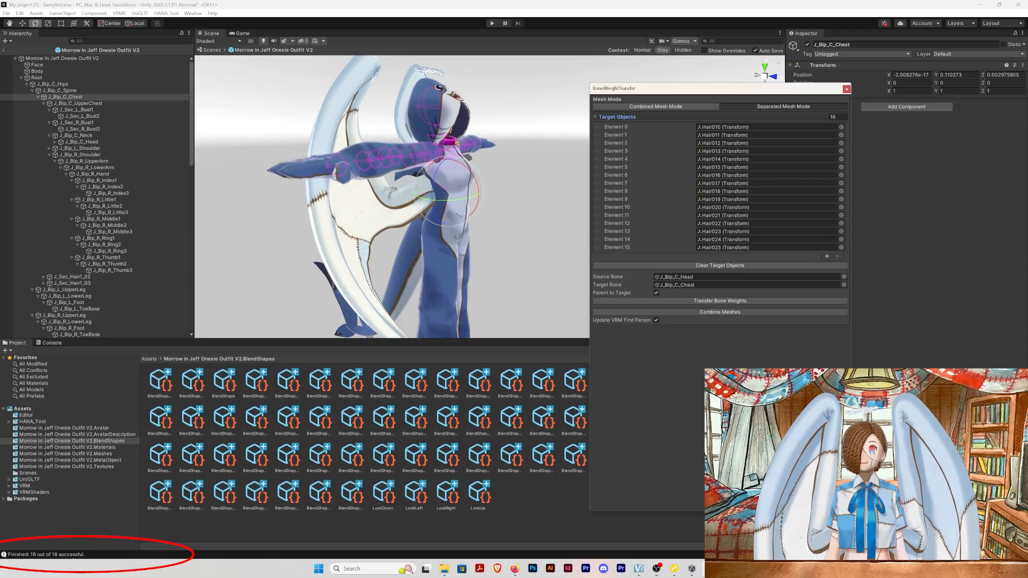
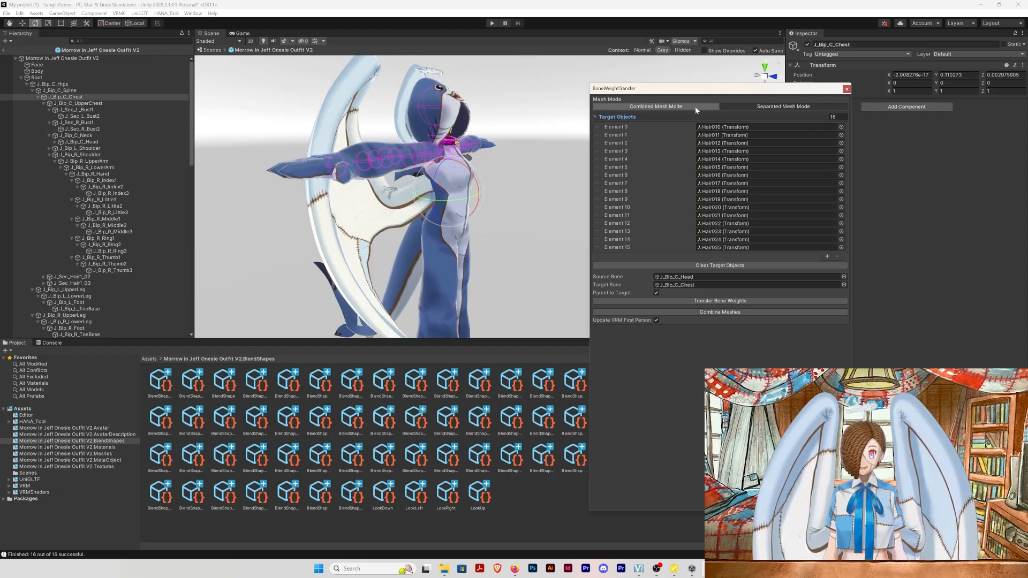
# Test-rotate J_Bip_C_Head to check whether the wings still follow the head, and undo the rotations
pyautogui.moveTo(668, 88); pyautogui.dragTo(822, 95)
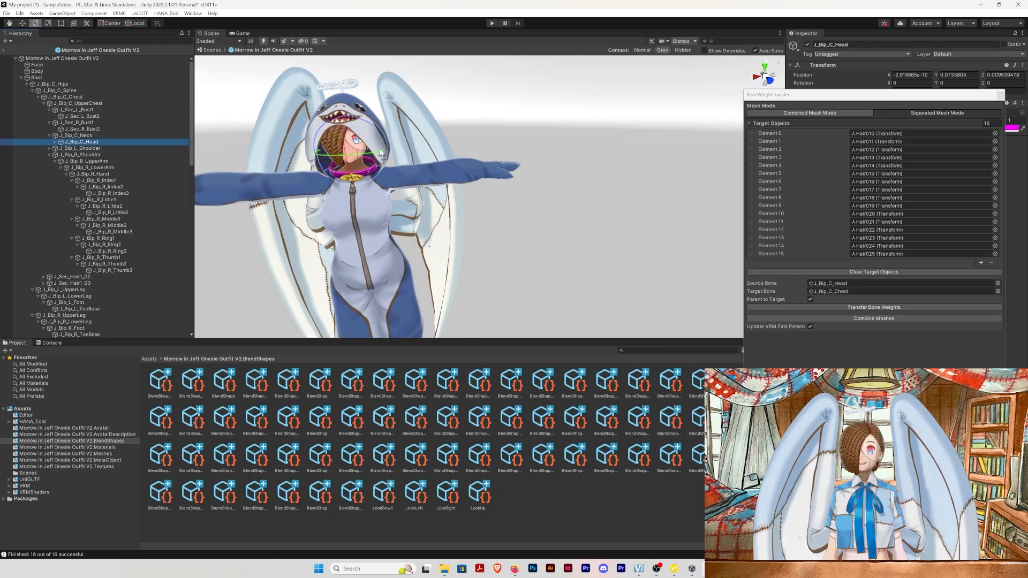
pyautogui.moveTo(360, 157); pyautogui.dragTo(473, 169)
pyautogui.hotkey('ctrl', 'z')
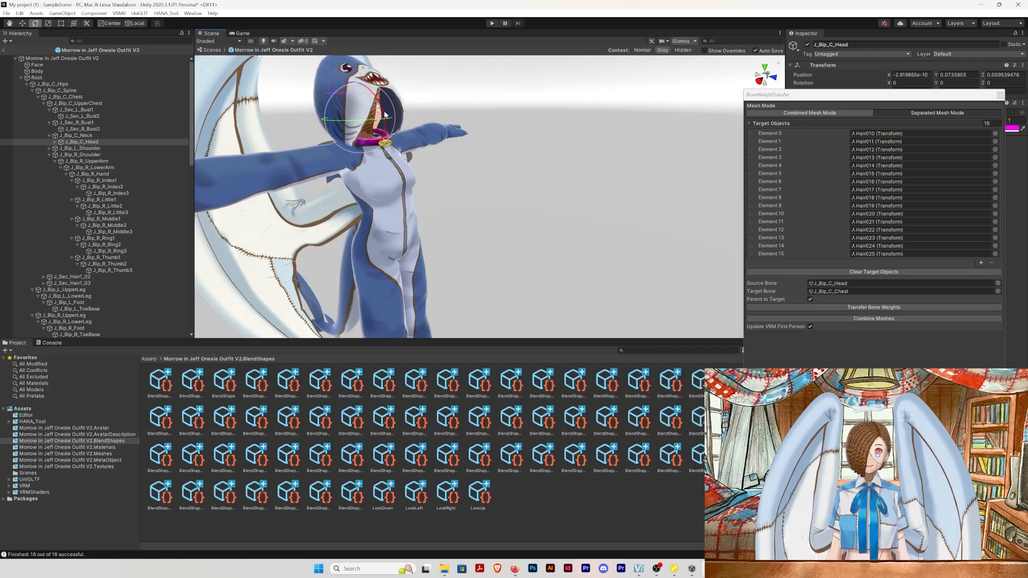
pyautogui.moveTo(383, 114)
pyautogui.mouseDown()
pyautogui.moveTo(339, 92)
pyautogui.moveTo(372, 111)
pyautogui.moveTo(357, 123)
pyautogui.moveTo(307, 121)
pyautogui.moveTo(375, 124)
pyautogui.mouseUp()
pyautogui.hotkey('ctrl', 'z')
pyautogui.hotkey('ctrl', 'z')
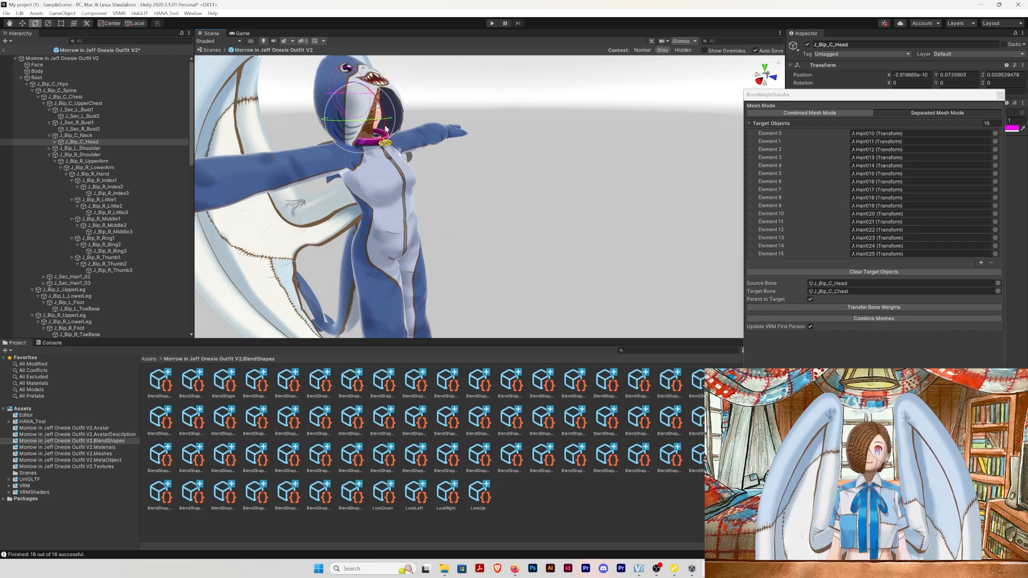
# Examine the character's wings, torso and shark tail from several angles and distances
pyautogui.moveTo(272, 143); pyautogui.dragTo(374, 140, button='middle')
pyautogui.keyDown('alt'); pyautogui.moveTo(375, 140); pyautogui.dragTo(505, 195); pyautogui.keyUp('alt')
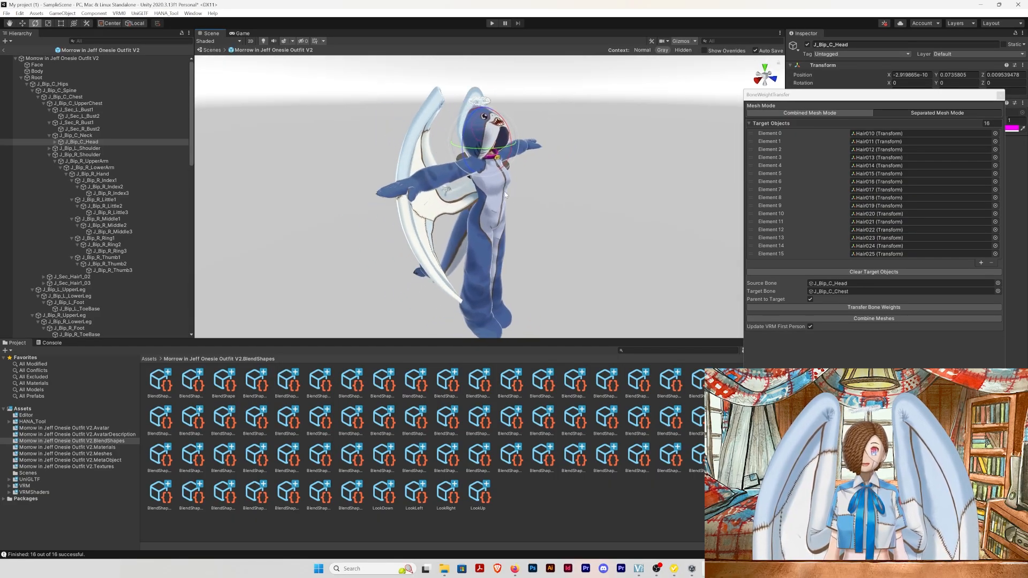
pyautogui.scroll(7, 448, 182)
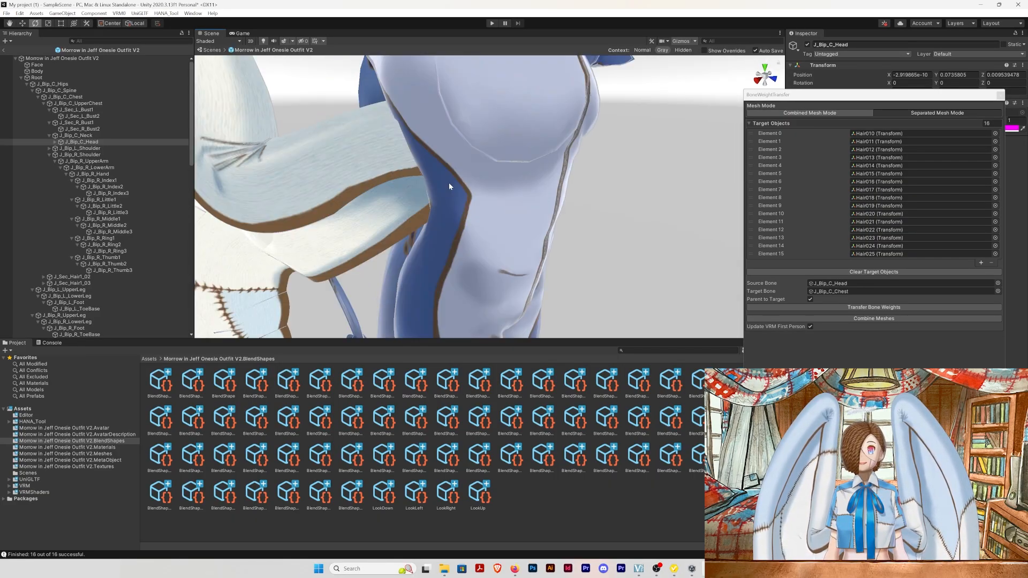
pyautogui.scroll(-4, 449, 182)
pyautogui.keyDown('alt'); pyautogui.moveTo(451, 173); pyautogui.dragTo(567, 181); pyautogui.keyUp('alt')
pyautogui.moveTo(402, 183); pyautogui.dragTo(443, 176, button='middle')
pyautogui.keyDown('alt'); pyautogui.moveTo(443, 175); pyautogui.dragTo(624, 217); pyautogui.keyUp('alt')
pyautogui.moveTo(624, 217); pyautogui.dragTo(577, 155, button='middle')
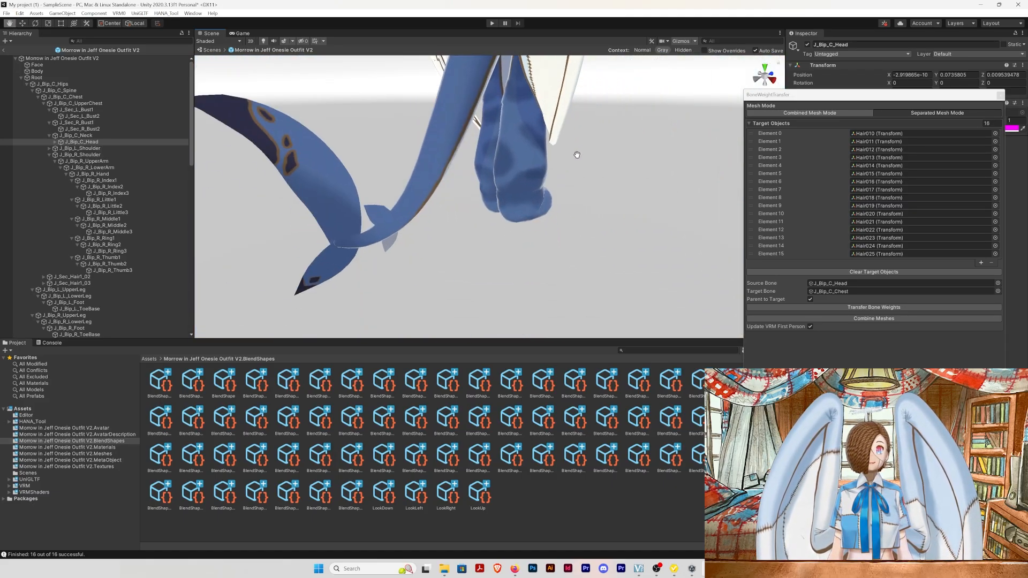
pyautogui.keyDown('alt'); pyautogui.moveTo(577, 155); pyautogui.dragTo(439, 177); pyautogui.keyUp('alt')
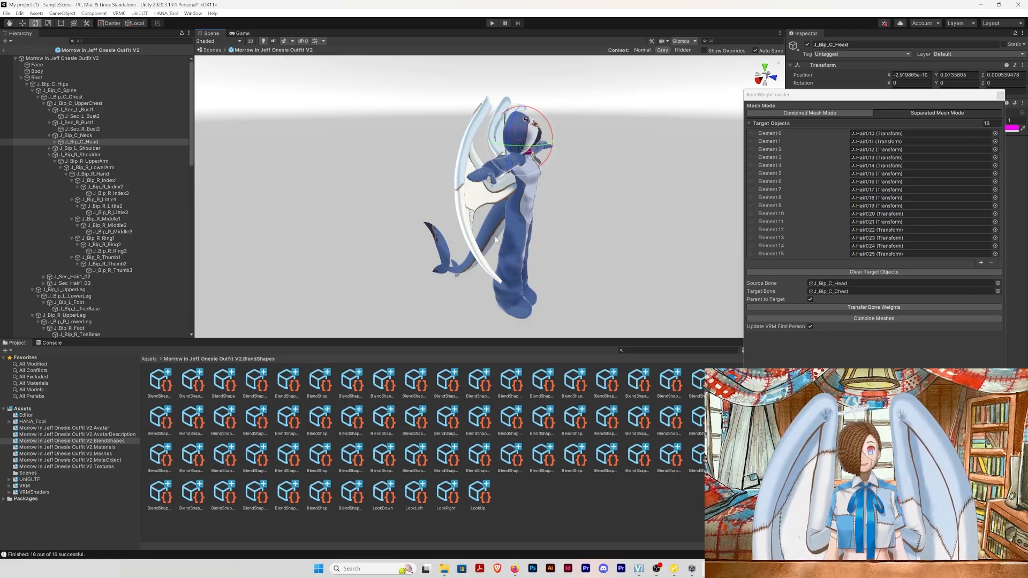
pyautogui.scroll(1, 495, 237)
pyautogui.scroll(-1, 494, 236)
pyautogui.moveTo(493, 236); pyautogui.dragTo(483, 239, button='middle')
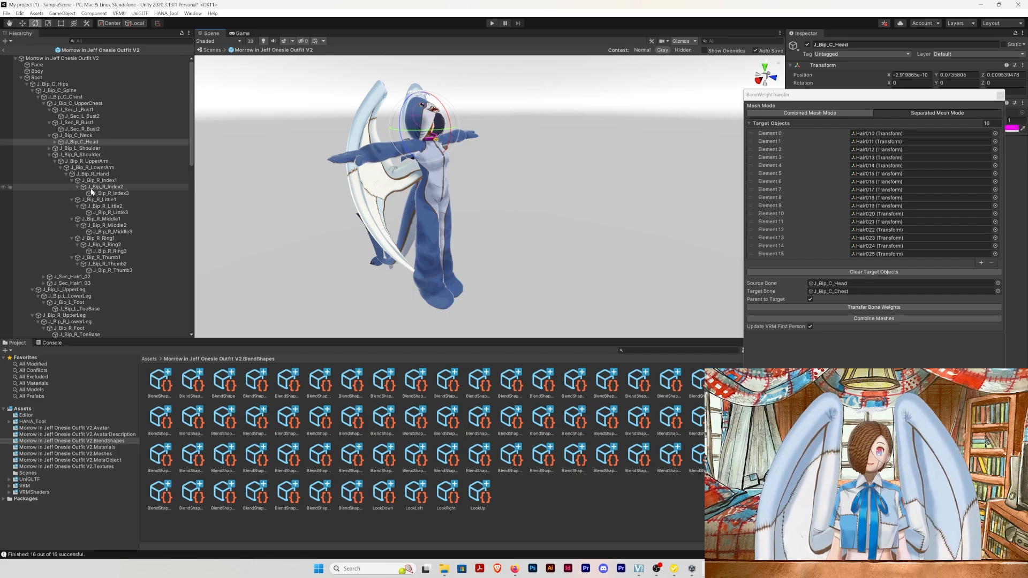
# Rotate J_Bip_C_Chest to about -3.3 degrees on the Y axis to check that the wings move with it
pyautogui.doubleClick(65, 97)
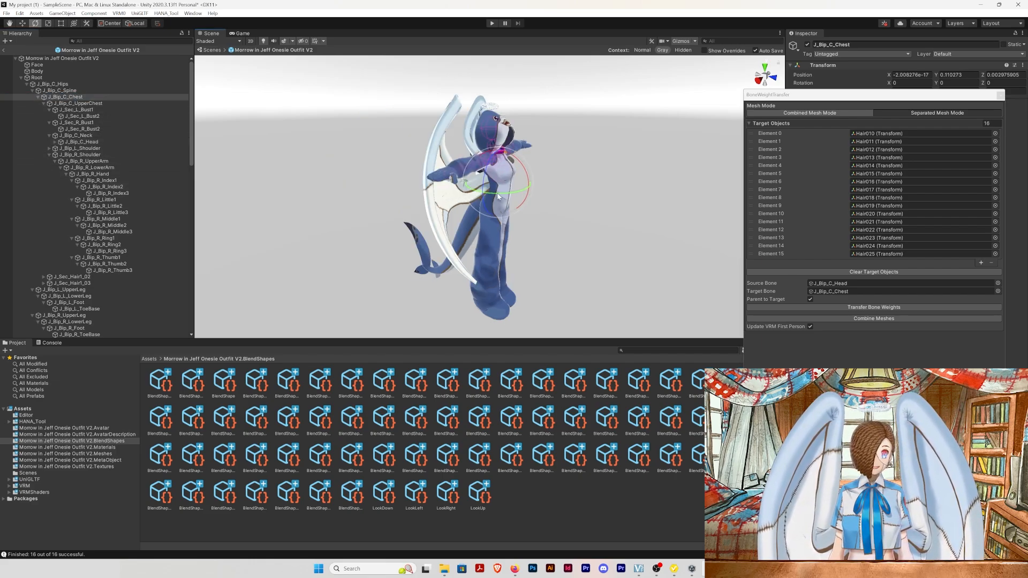
pyautogui.moveTo(498, 196); pyautogui.dragTo(419, 143)
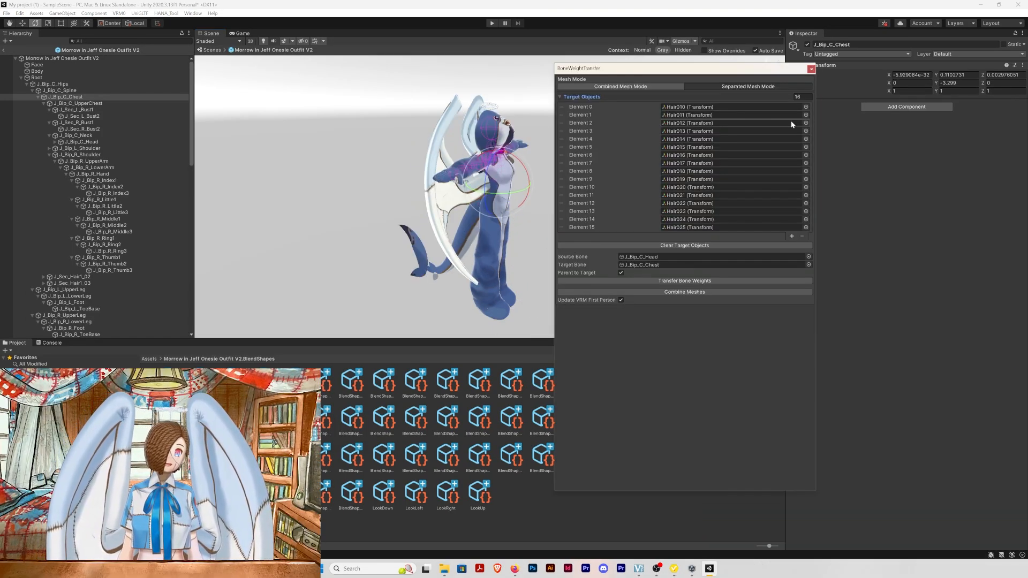
# Clear BoneWeightTransfer's target objects list and move its window away from the model
pyautogui.click(752, 96)
pyautogui.click(751, 93)
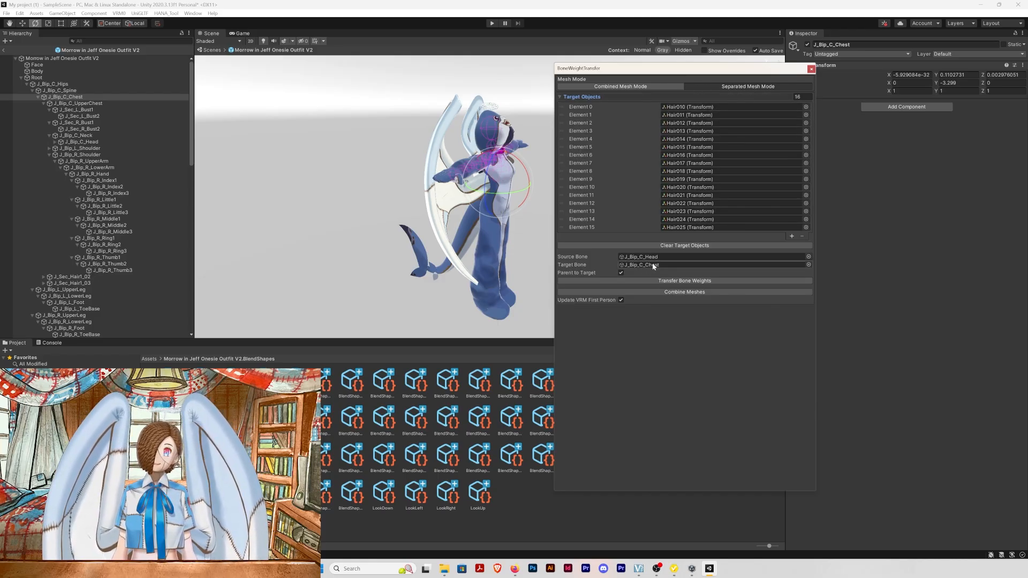
pyautogui.click(677, 246)
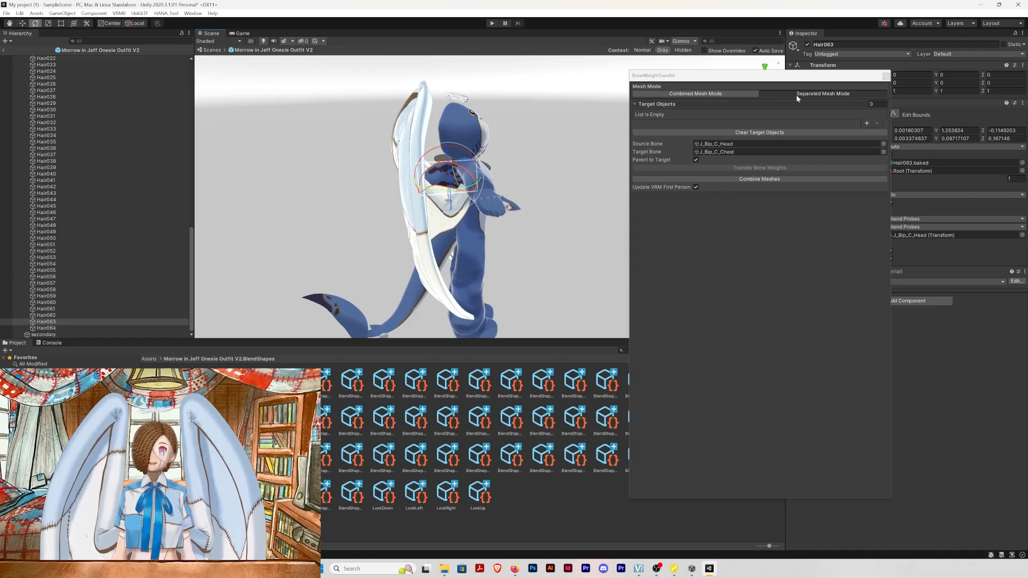
pyautogui.moveTo(789, 75); pyautogui.dragTo(830, 77)
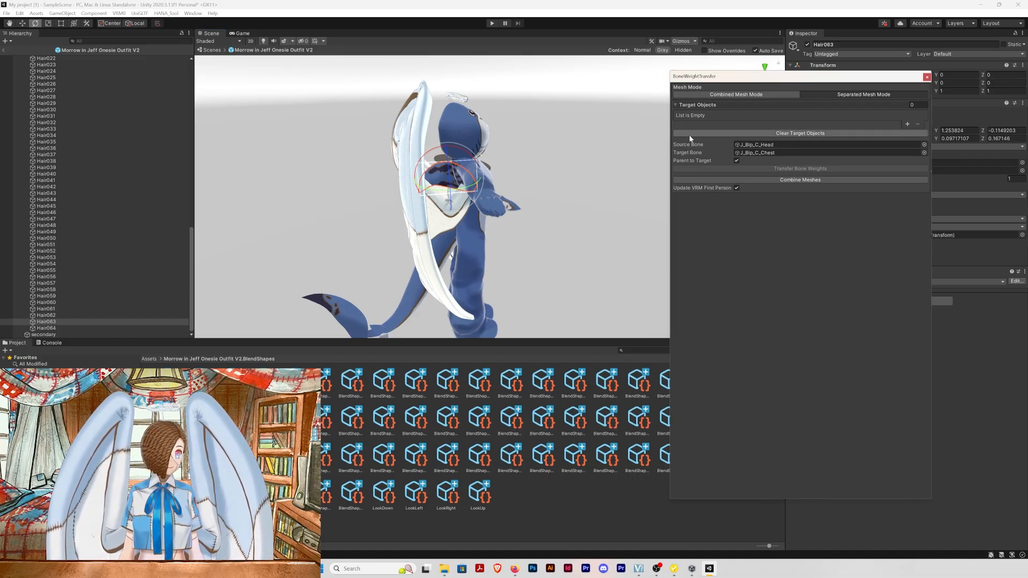
pyautogui.scroll(-3, 416, 258)
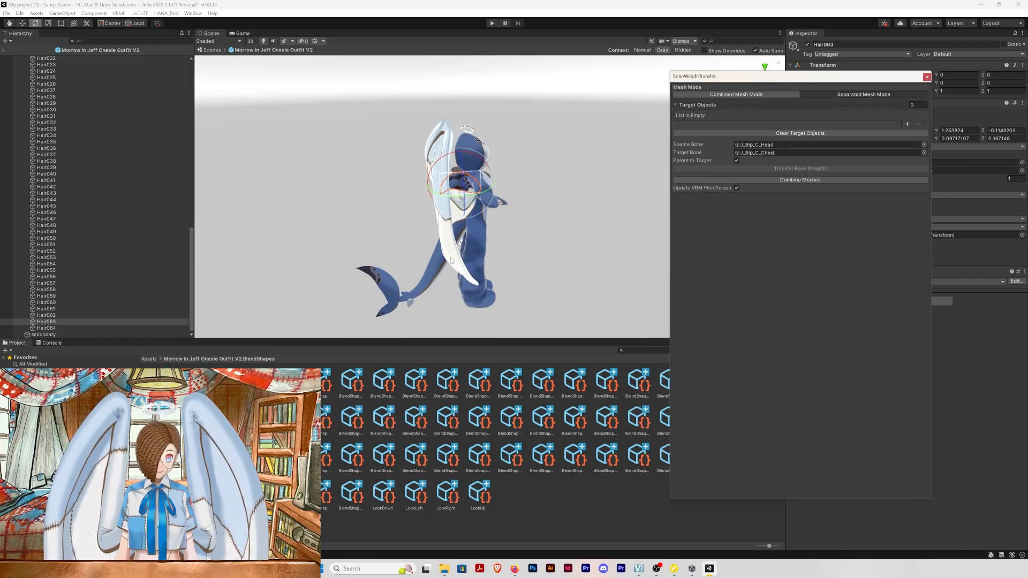
# Add the shark tail-fin meshes Hair059 to Hair062 to BoneWeightTransfer's target objects
pyautogui.scroll(5, 453, 260)
pyautogui.moveTo(453, 260); pyautogui.dragTo(461, 245, button='middle')
pyautogui.moveTo(462, 245); pyautogui.dragTo(403, 245, button='right')
pyautogui.moveTo(403, 245); pyautogui.dragTo(365, 230, button='middle')
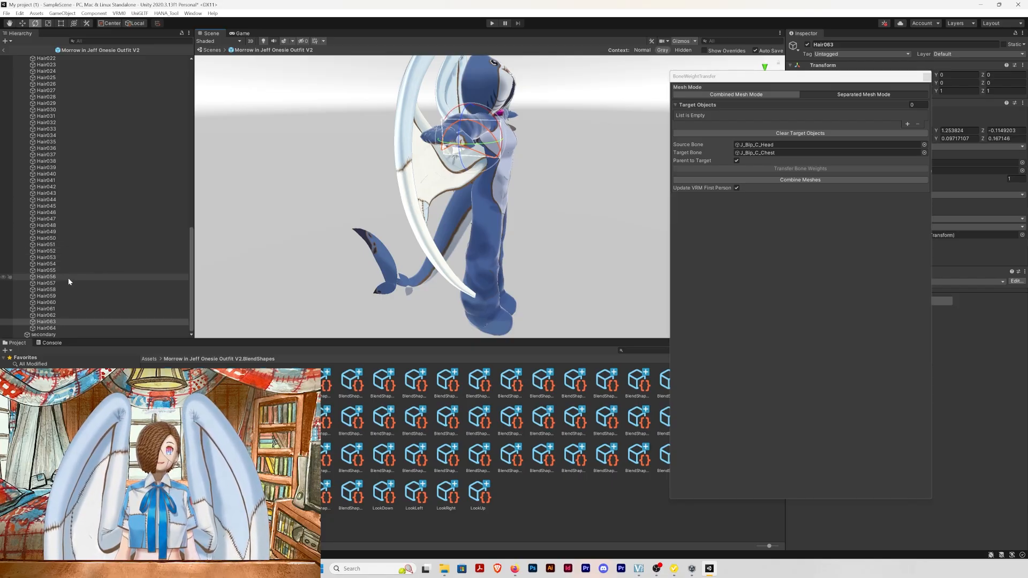
pyautogui.click(56, 315)
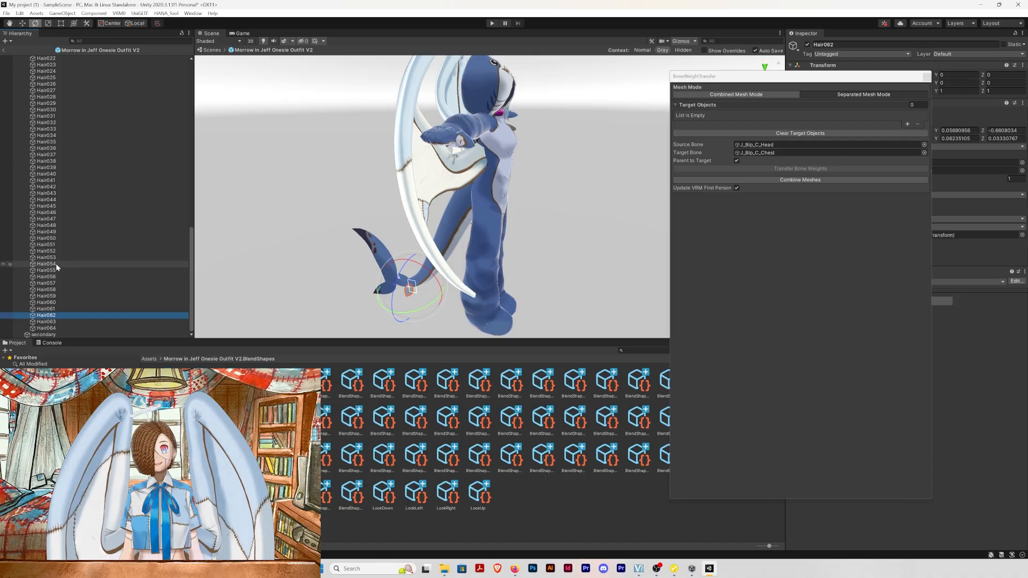
pyautogui.keyDown('shift'); pyautogui.click(56, 295); pyautogui.keyUp('shift')
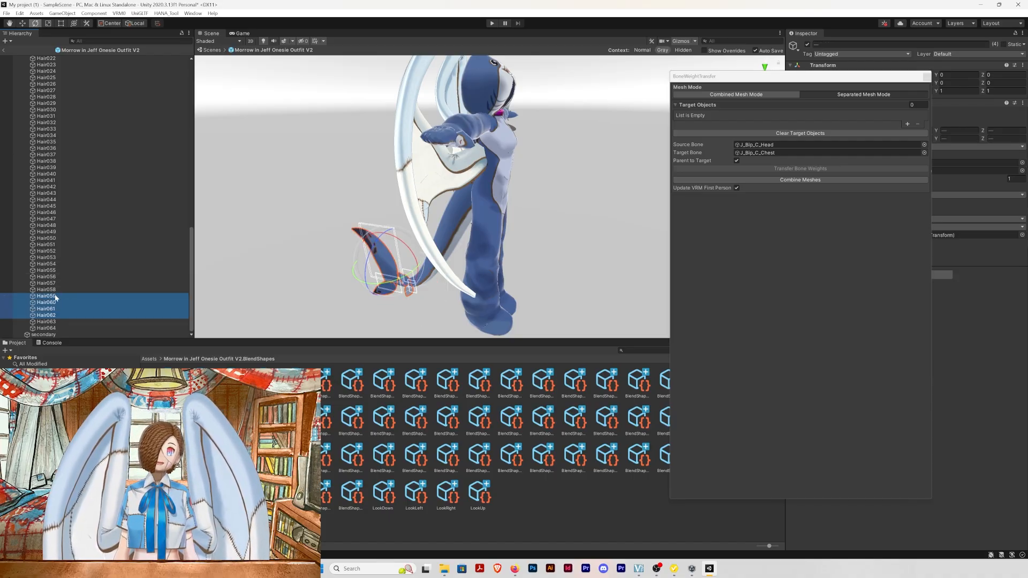
pyautogui.moveTo(55, 297); pyautogui.dragTo(786, 108)
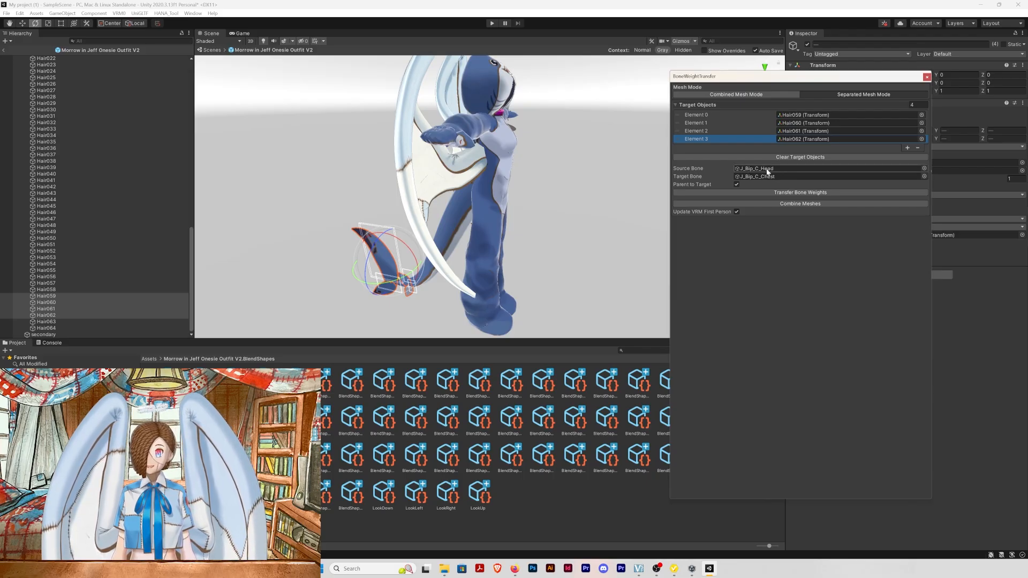
# Test-rotate J_Opt_C_CatTail1_01 and J_Opt_C_CatTail8_end_01 to find which bone drives the tail tip, undoing the rotation
pyautogui.scroll(10, 80, 176)
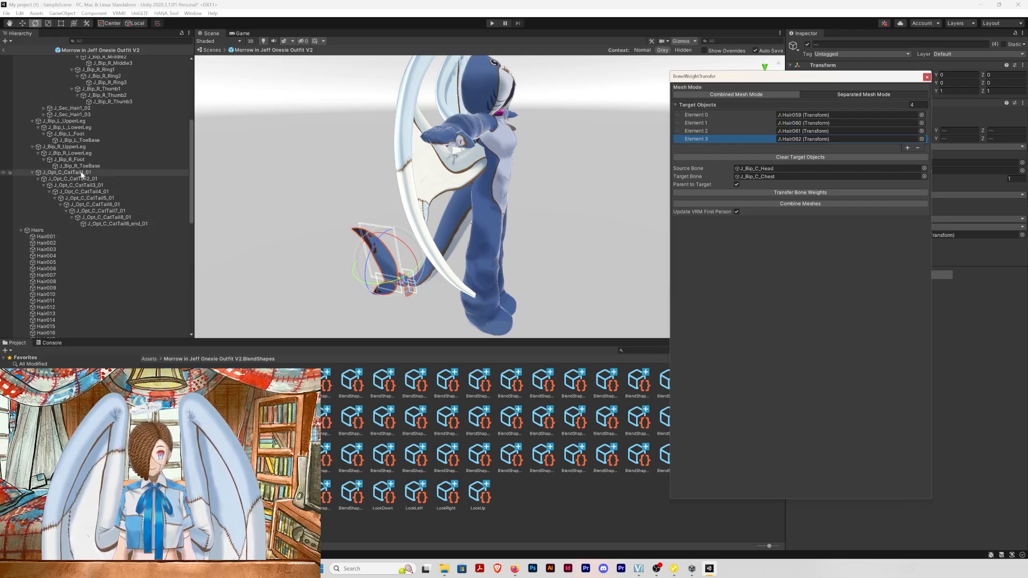
pyautogui.click(80, 173)
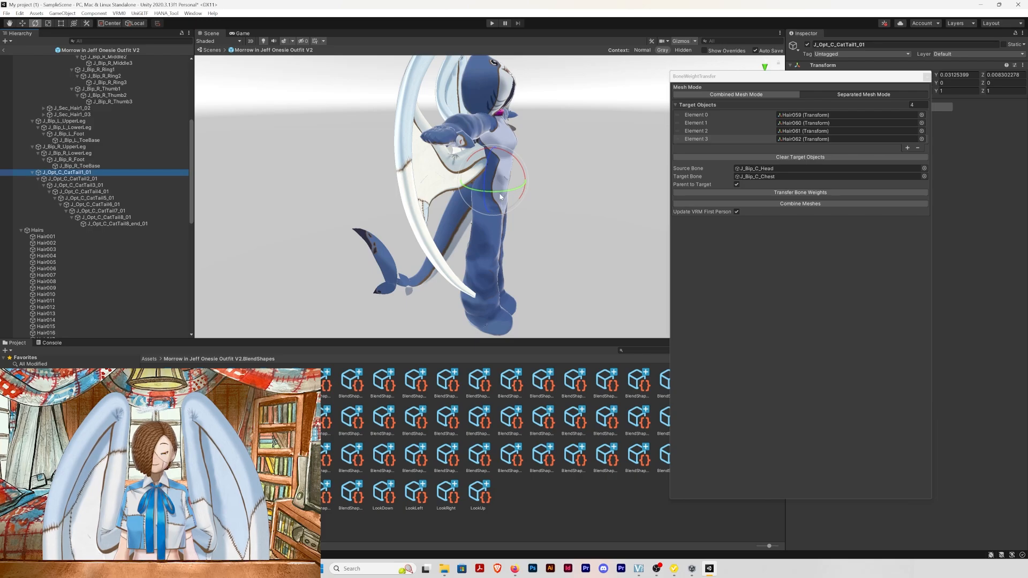
pyautogui.moveTo(500, 196); pyautogui.dragTo(471, 197)
pyautogui.hotkey('ctrl', 'z')
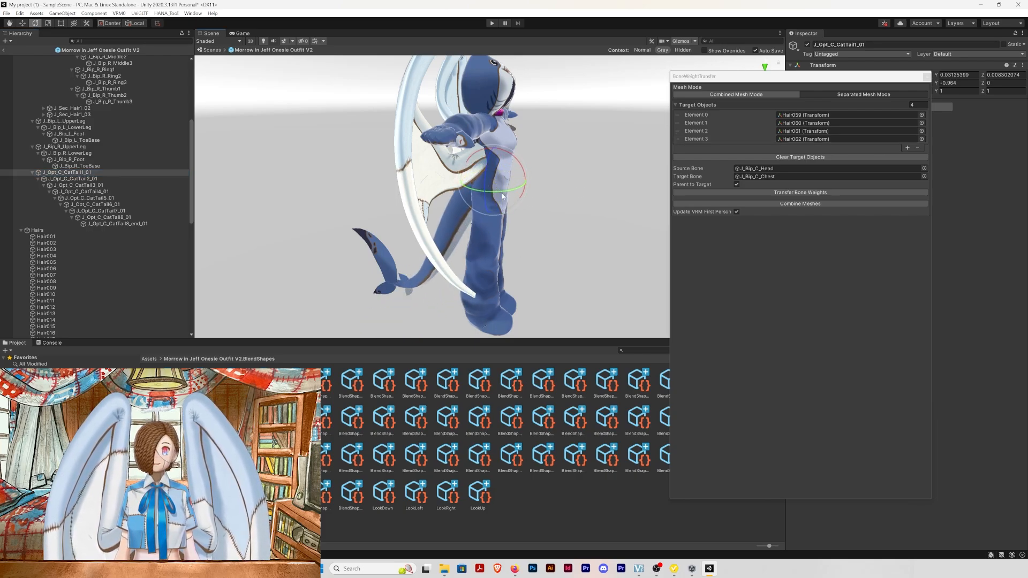
pyautogui.click(137, 223)
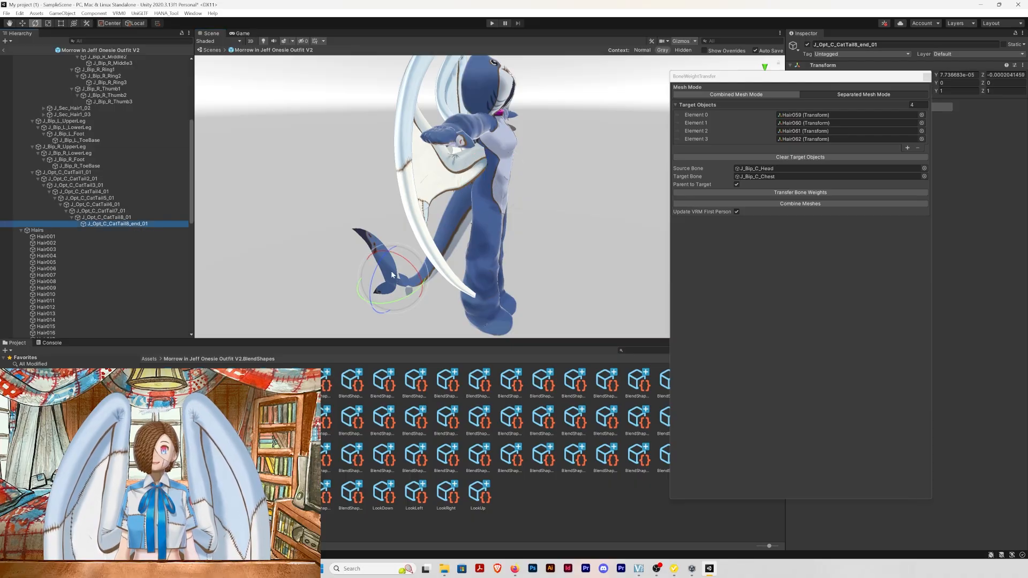
pyautogui.moveTo(411, 265)
pyautogui.mouseDown()
pyautogui.moveTo(377, 240)
pyautogui.moveTo(427, 261)
pyautogui.mouseUp()
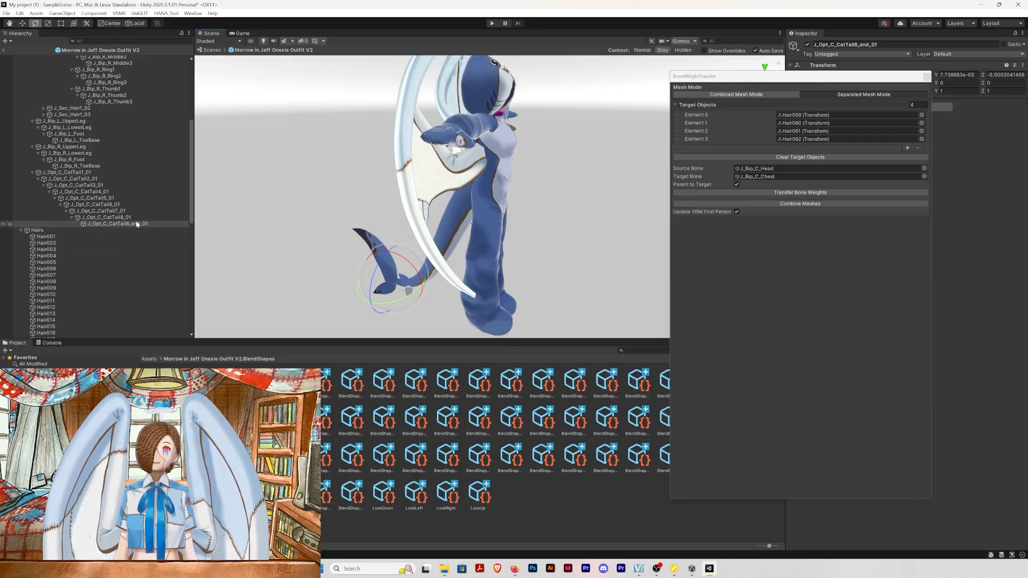
# Transfer the tail-fin meshes' bone weights from J_Bip_C_Head to the target bone J_Opt_C_CatTail8_end_01
pyautogui.moveTo(110, 222); pyautogui.dragTo(750, 178)
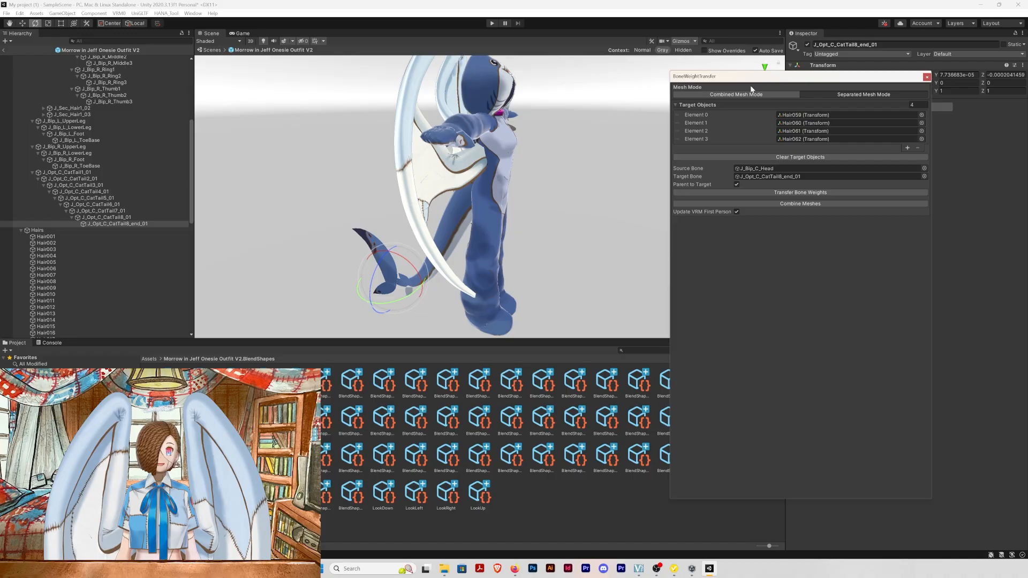
pyautogui.moveTo(750, 77); pyautogui.dragTo(691, 61)
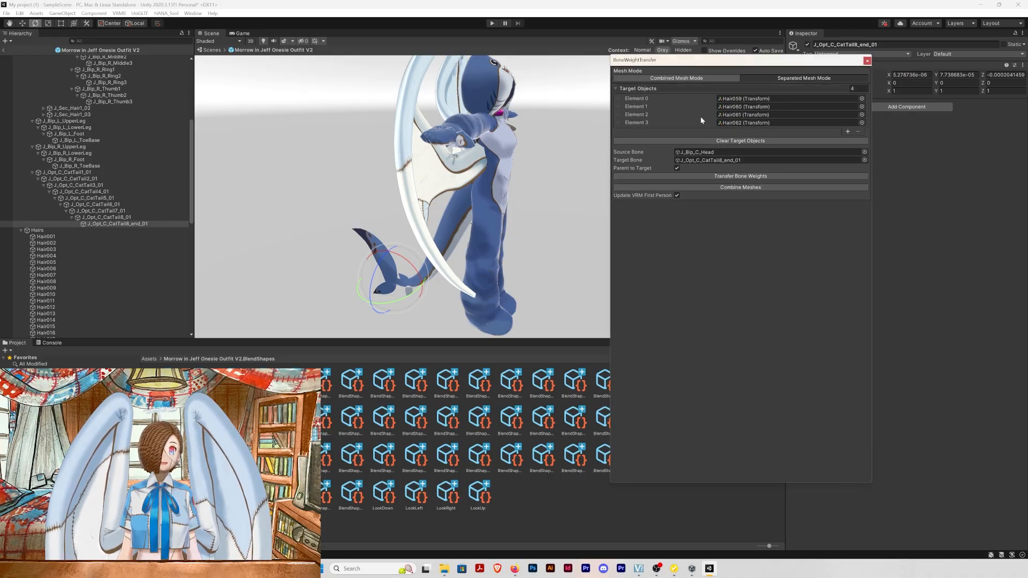
pyautogui.click(741, 180)
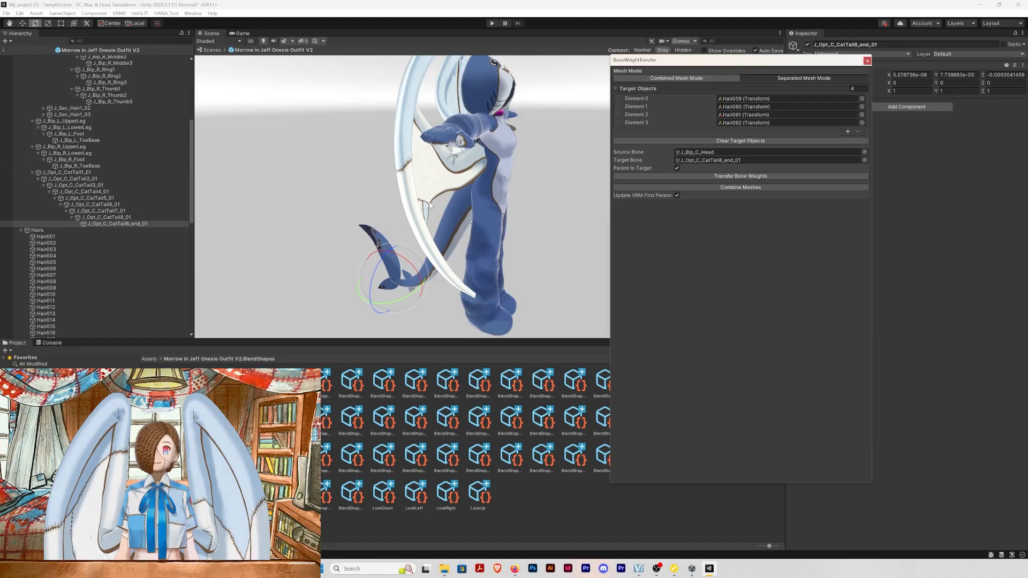
# Test-rotate J_Bip_C_Head to check whether the tail fin still follows the head, and undo the rotation
pyautogui.scroll(8, 65, 137)
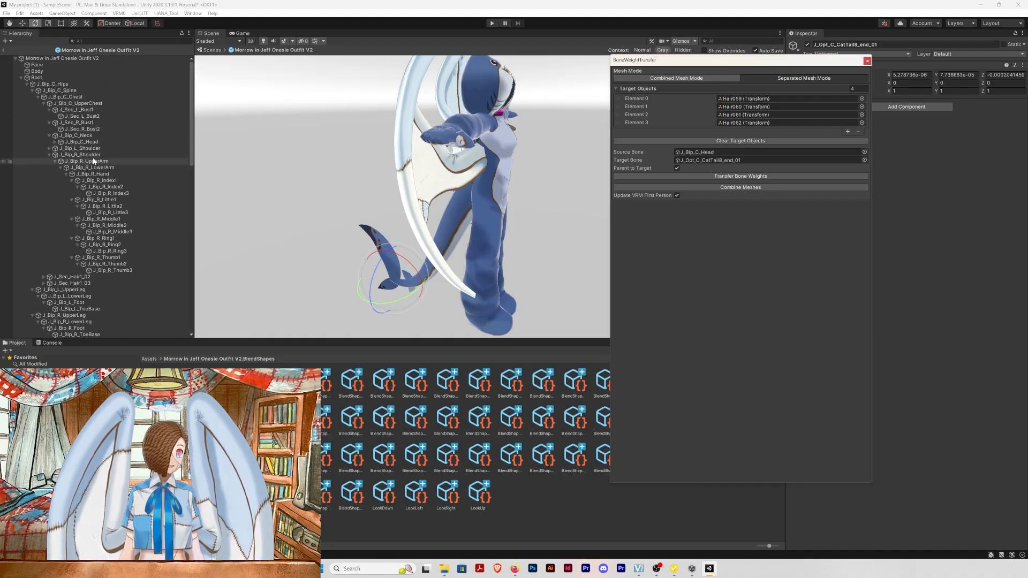
pyautogui.click(103, 143)
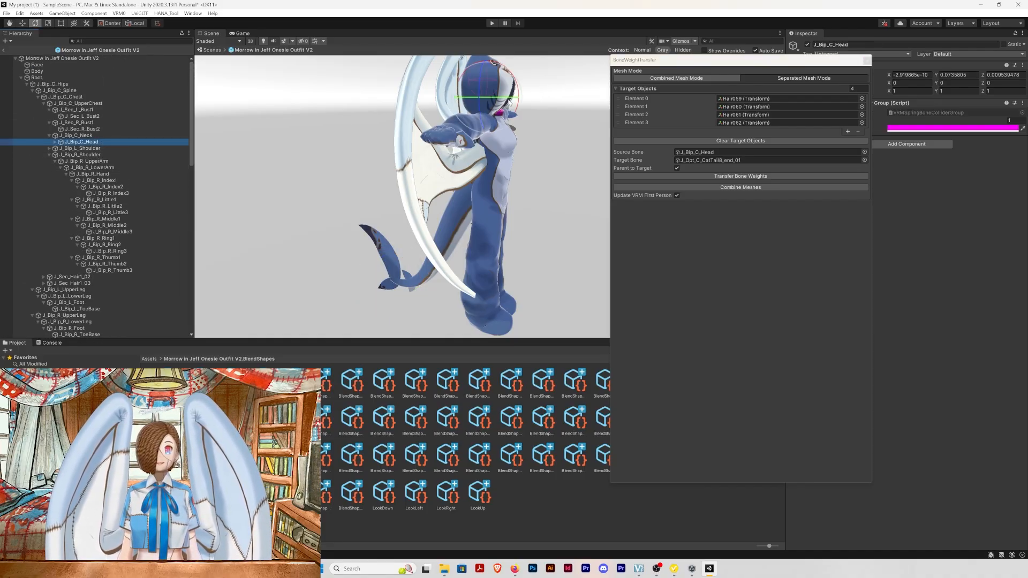
pyautogui.moveTo(490, 103)
pyautogui.mouseDown()
pyautogui.moveTo(501, 102)
pyautogui.moveTo(492, 102)
pyautogui.mouseUp()
pyautogui.hotkey('ctrl', 'z')
pyautogui.hotkey('ctrl', 'z')
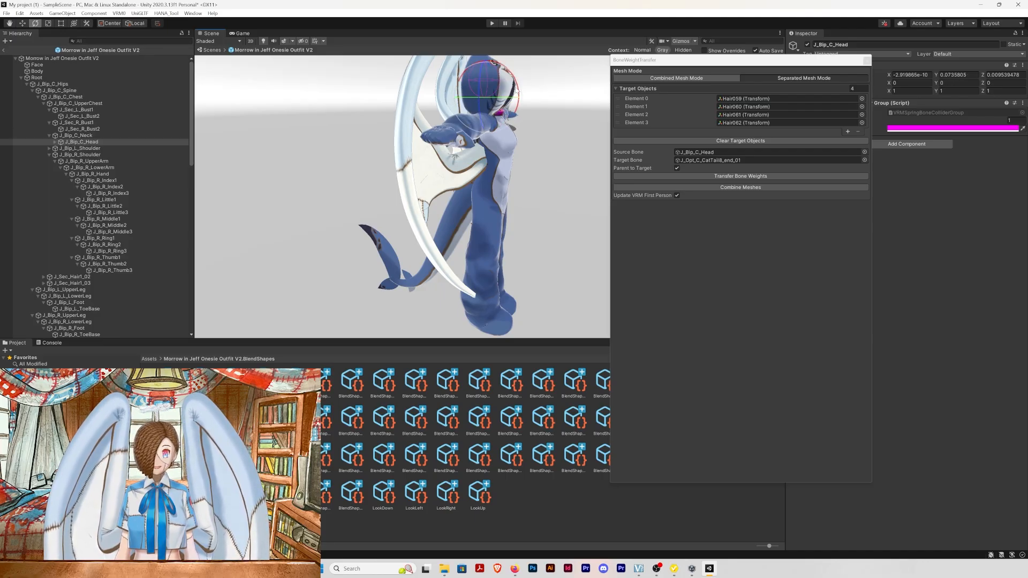
# Test-rotate the tail's base bone J_Opt_C_CatTail1_01 to check that the fin moves with the tail, and undo it
pyautogui.click(505, 216)
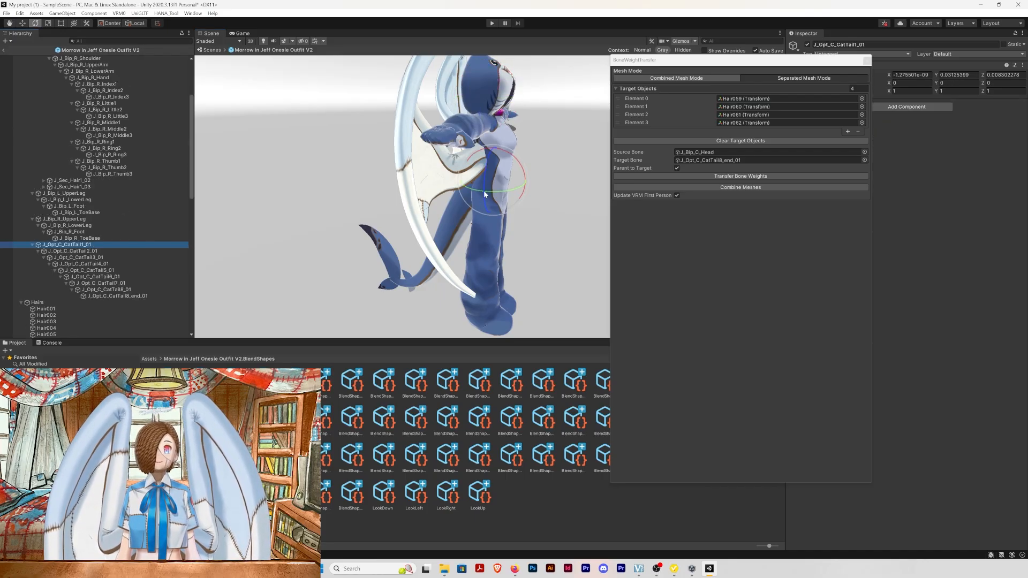
pyautogui.moveTo(494, 191); pyautogui.dragTo(557, 145)
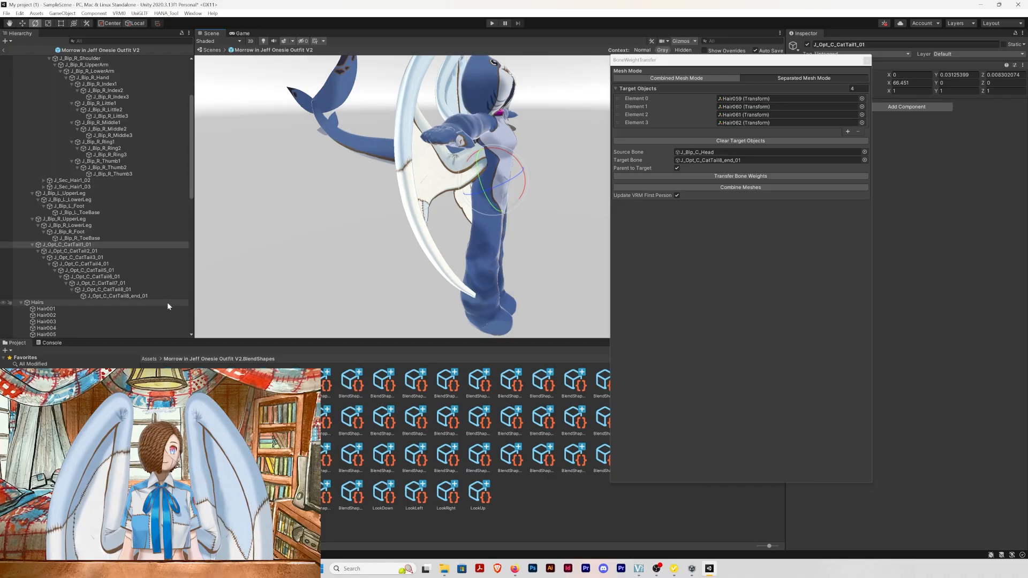
pyautogui.hotkey('ctrl', 'z')
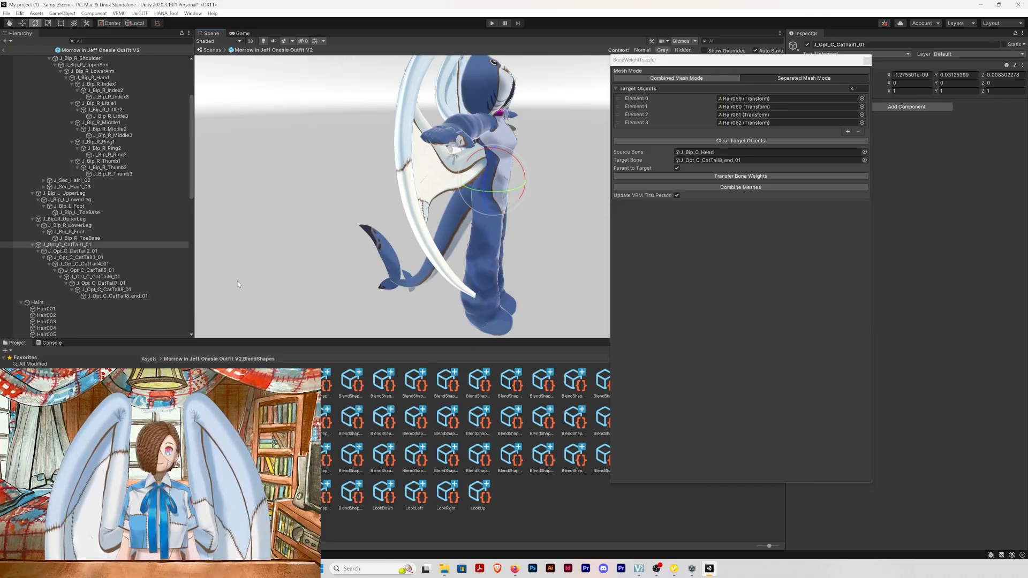
# Close the BoneWeightTransfer window
pyautogui.scroll(-2, 400, 99)
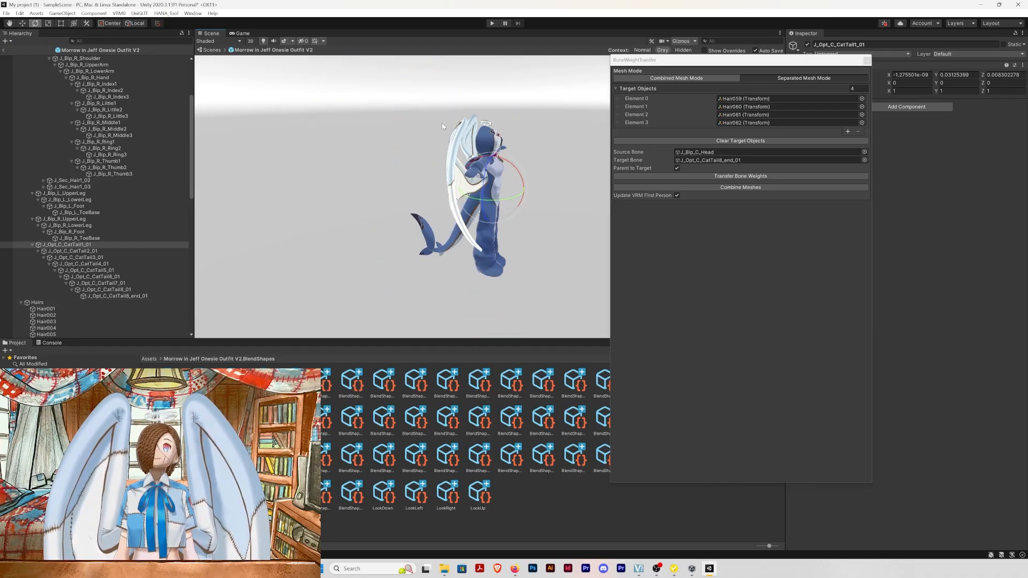
pyautogui.moveTo(445, 123); pyautogui.dragTo(419, 131, button='middle')
pyautogui.moveTo(452, 139); pyautogui.dragTo(398, 148, button='right')
pyautogui.moveTo(448, 150); pyautogui.dragTo(409, 156, button='middle')
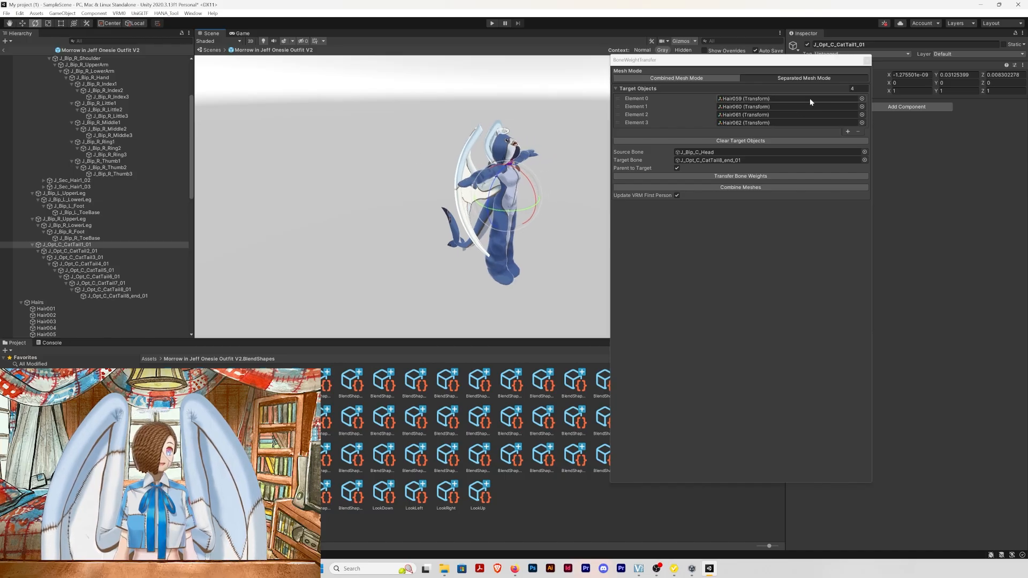
pyautogui.click(868, 61)
# Examine the whole character, including wings, tail and front of the onesie, from several angles and distances
pyautogui.scroll(4, 517, 228)
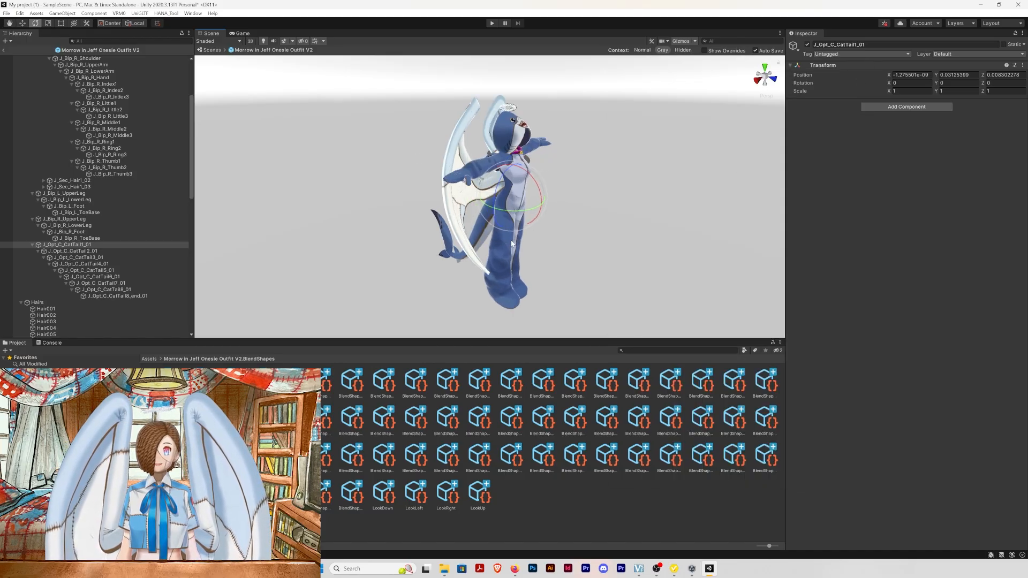
pyautogui.moveTo(515, 224); pyautogui.dragTo(515, 224, button='middle')
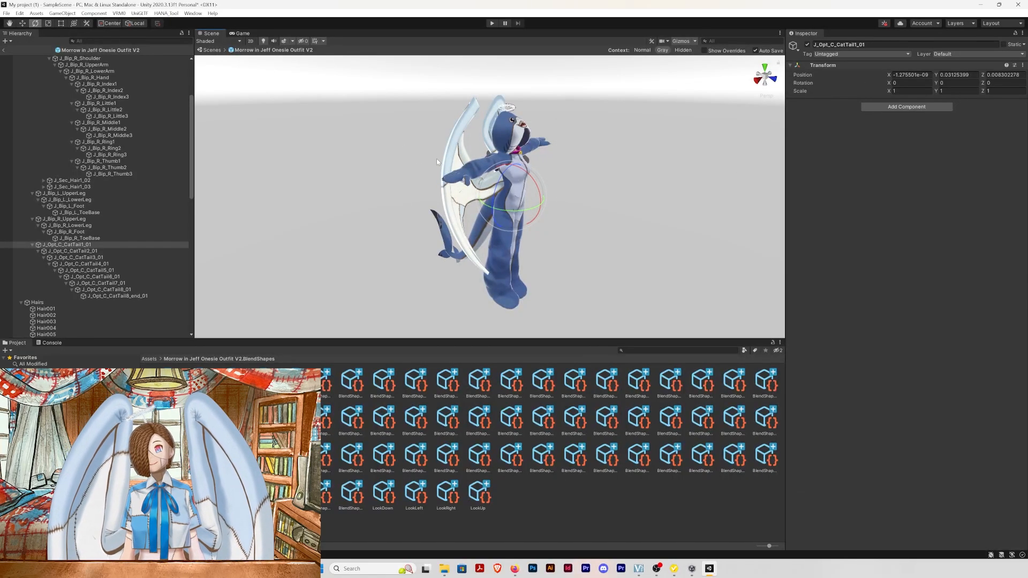
pyautogui.scroll(3, 476, 187)
pyautogui.moveTo(495, 187); pyautogui.dragTo(465, 182, button='middle')
pyautogui.scroll(-3, 461, 185)
pyautogui.moveTo(495, 183); pyautogui.dragTo(443, 181, button='right')
pyautogui.scroll(3, 443, 181)
pyautogui.moveTo(435, 180); pyautogui.dragTo(380, 181, button='middle')
pyautogui.scroll(-4, 379, 180)
pyautogui.scroll(2, 456, 179)
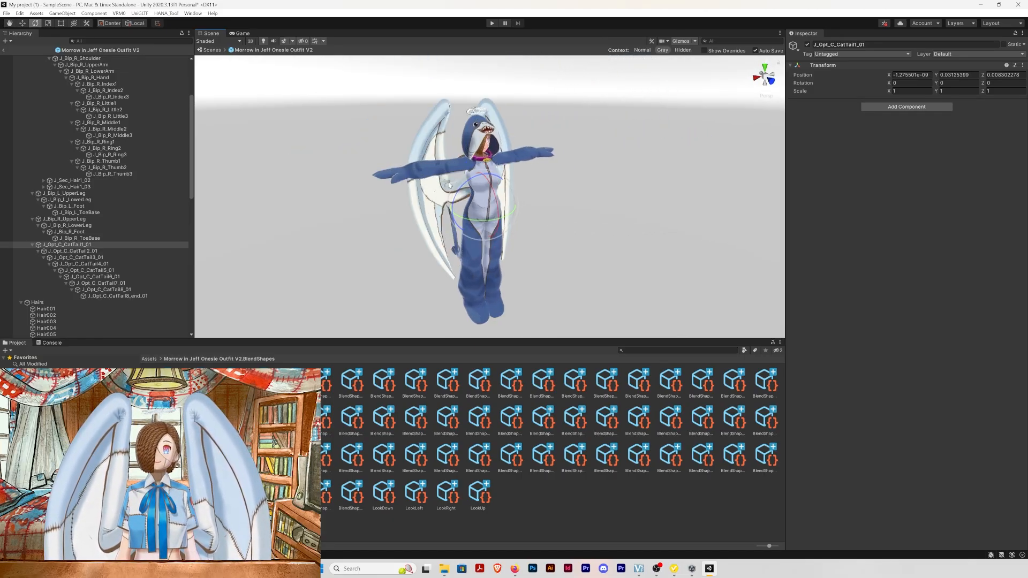
# Set up a VRM 0.x export with the scene's Morrow in Jeff Onesie Outfit V2 as export root and V2Uni as version
pyautogui.scroll(5, 135, 125)
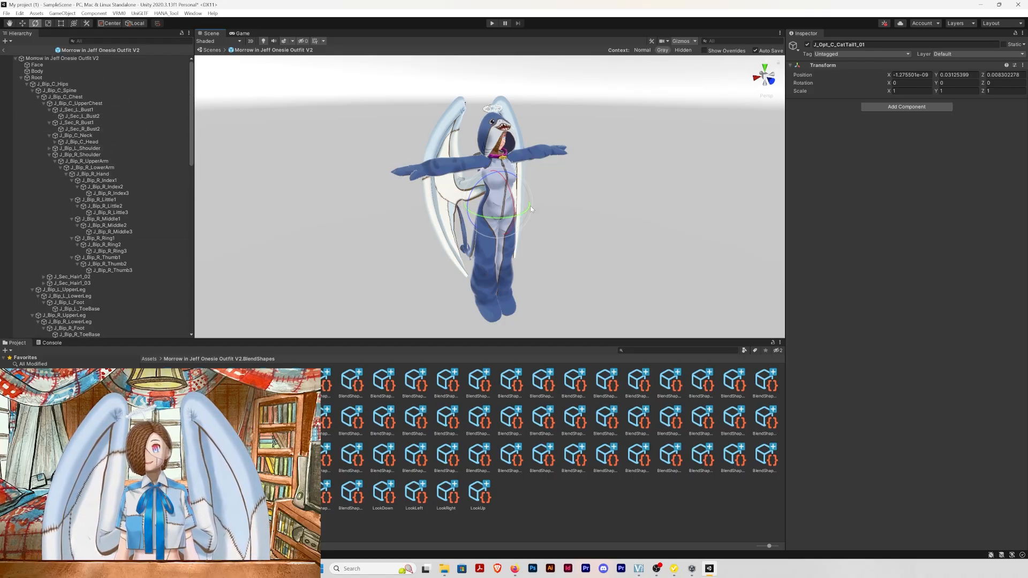
pyautogui.click(120, 12)
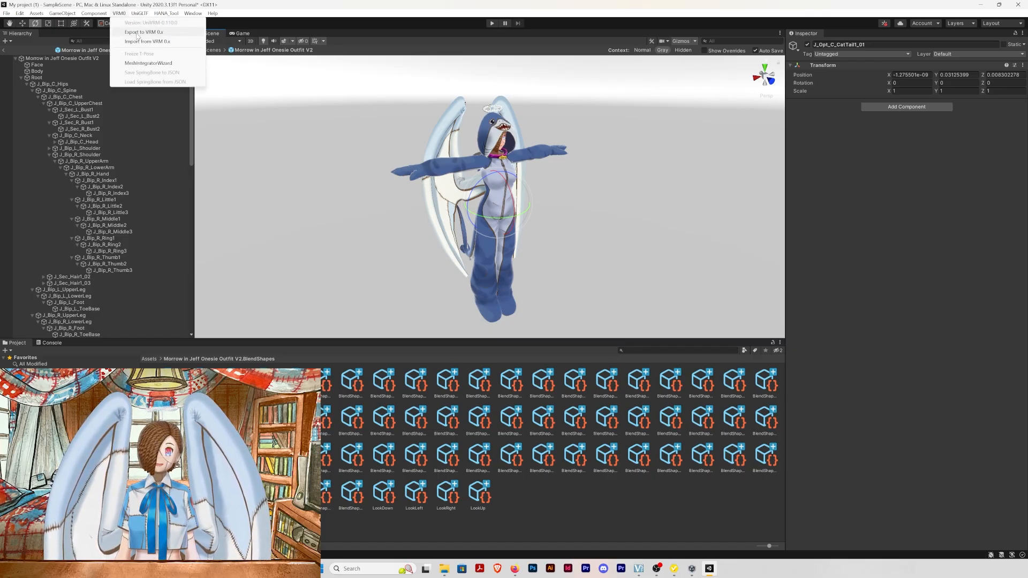
pyautogui.click(137, 33)
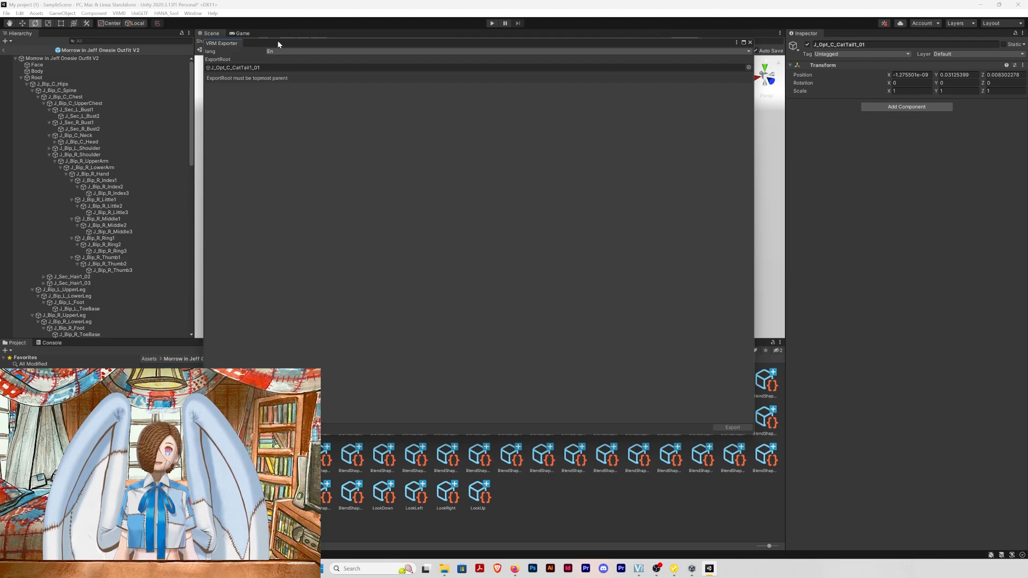
pyautogui.moveTo(278, 40); pyautogui.dragTo(428, 53)
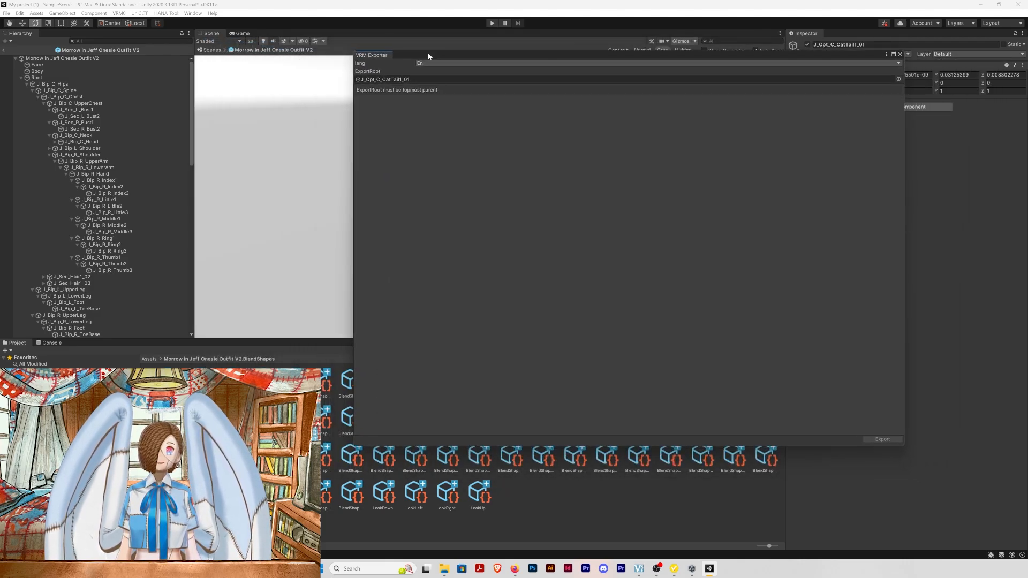
pyautogui.click(4, 51)
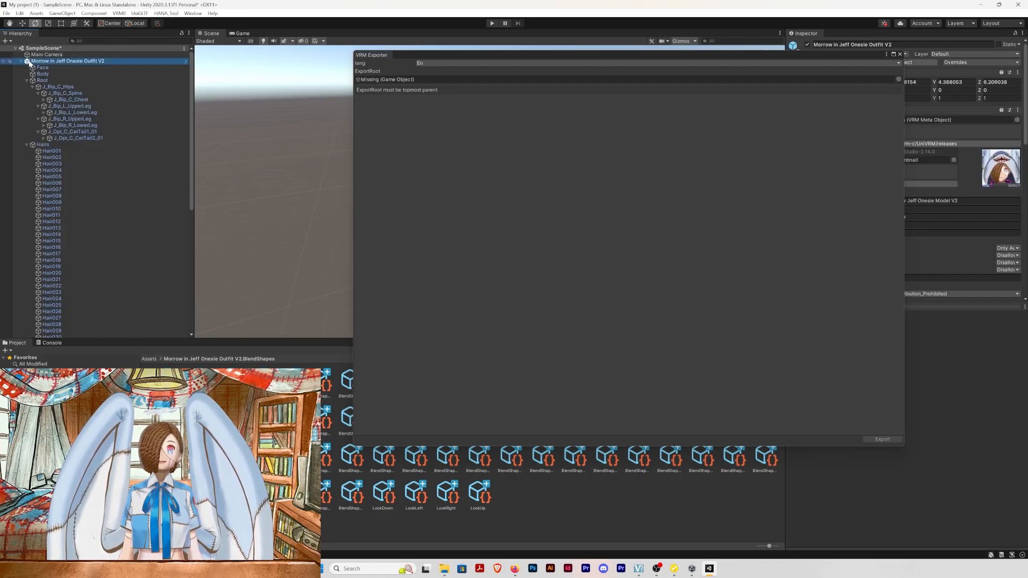
pyautogui.moveTo(30, 63); pyautogui.dragTo(409, 80)
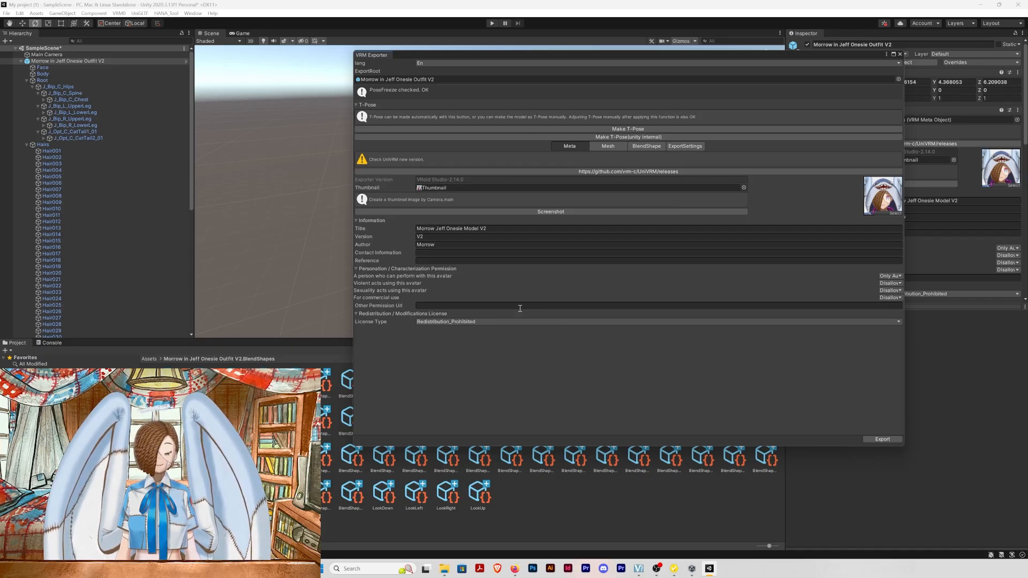
pyautogui.click(441, 236)
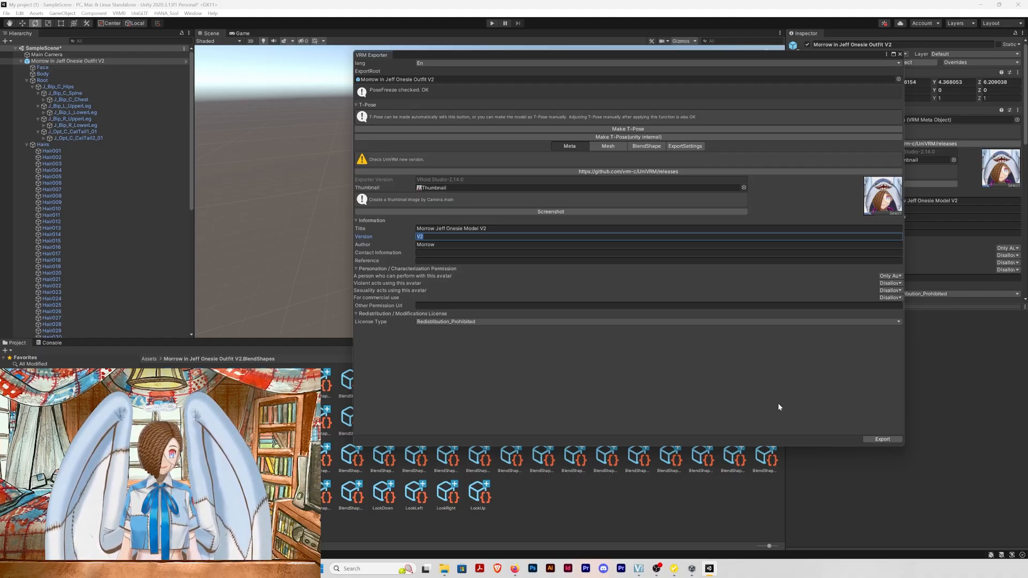
pyautogui.press('Right')
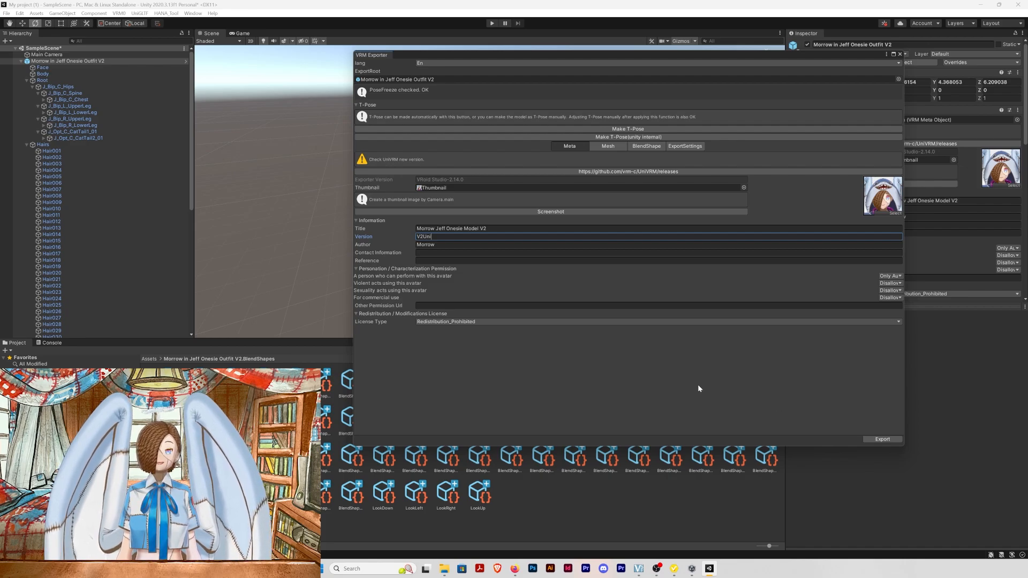
# Export the model as "Morrow in Jeff Onesie Outfit V2 Uni" into the "Models Exported Directly from Unity" folder
pyautogui.click(882, 440)
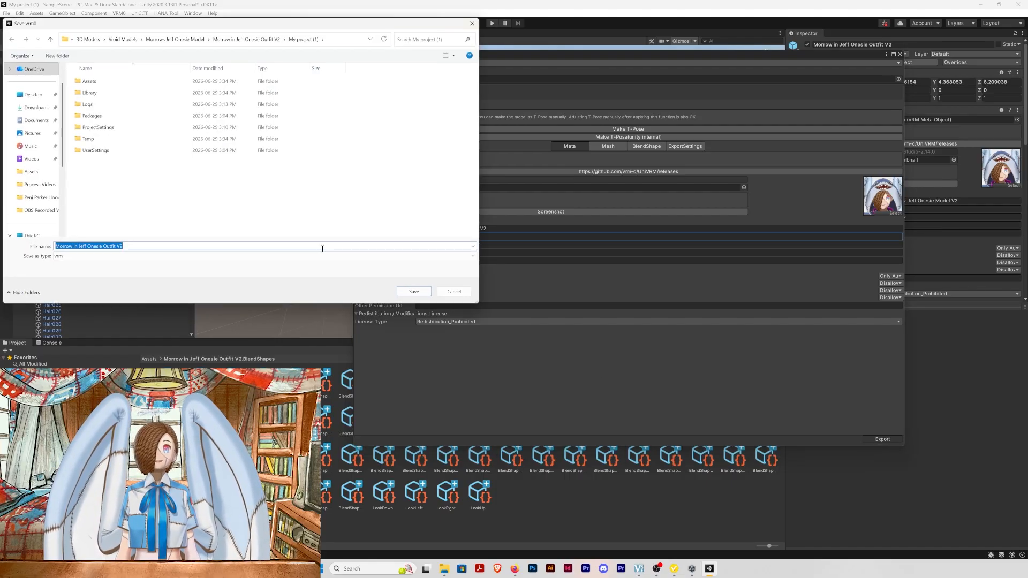
pyautogui.click(193, 39)
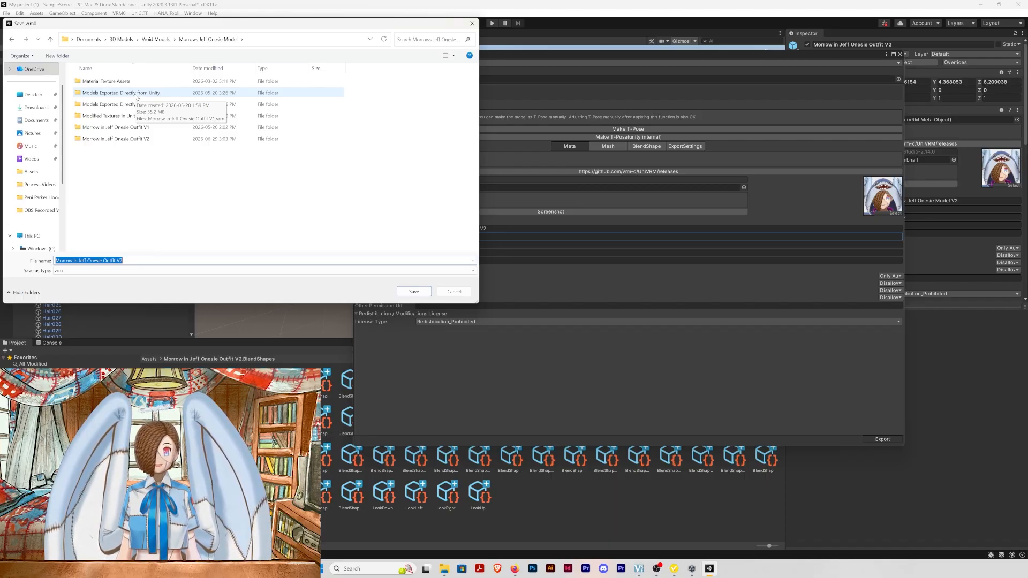
pyautogui.doubleClick(136, 94)
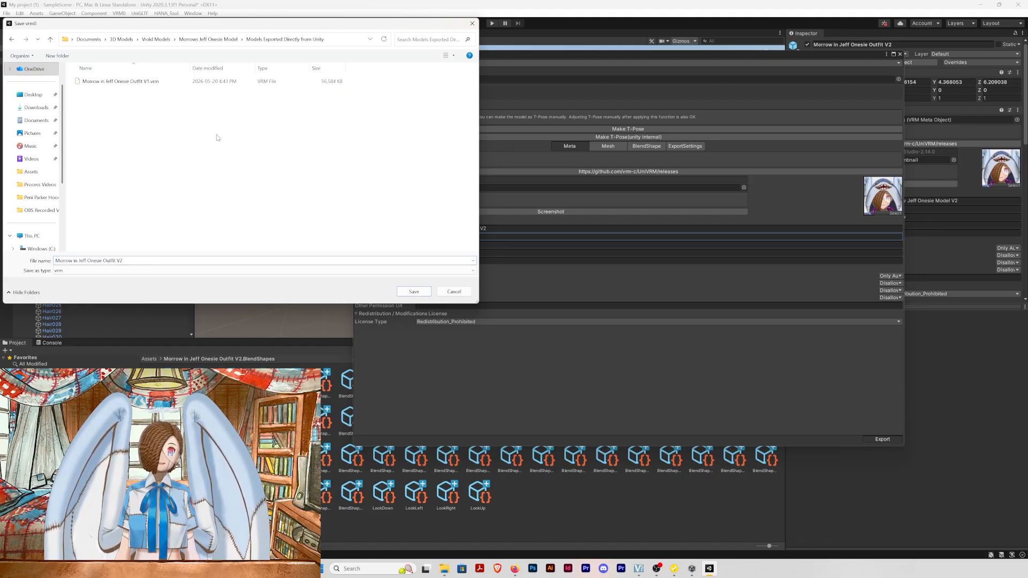
pyautogui.click(440, 260)
pyautogui.write('Uni')
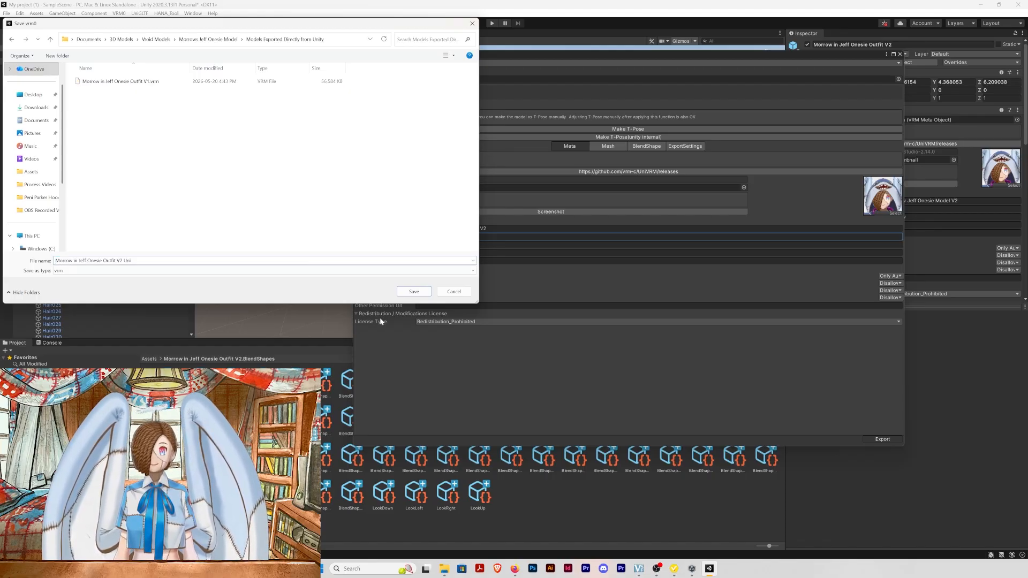
pyautogui.click(414, 292)
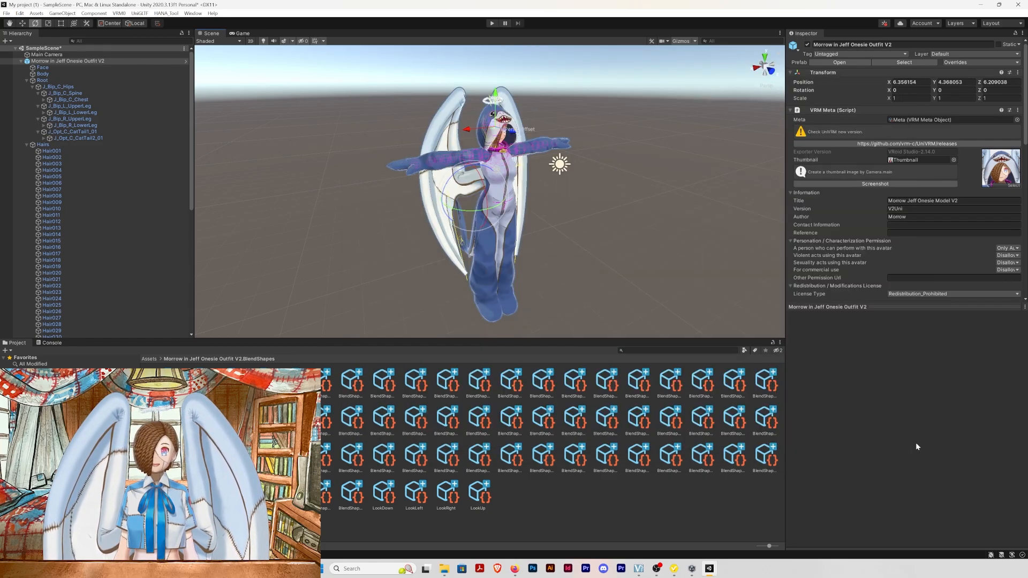
# Minimize the Unity editor, close Unity Hub and switch to VSeeFace
pyautogui.click(985, 5)
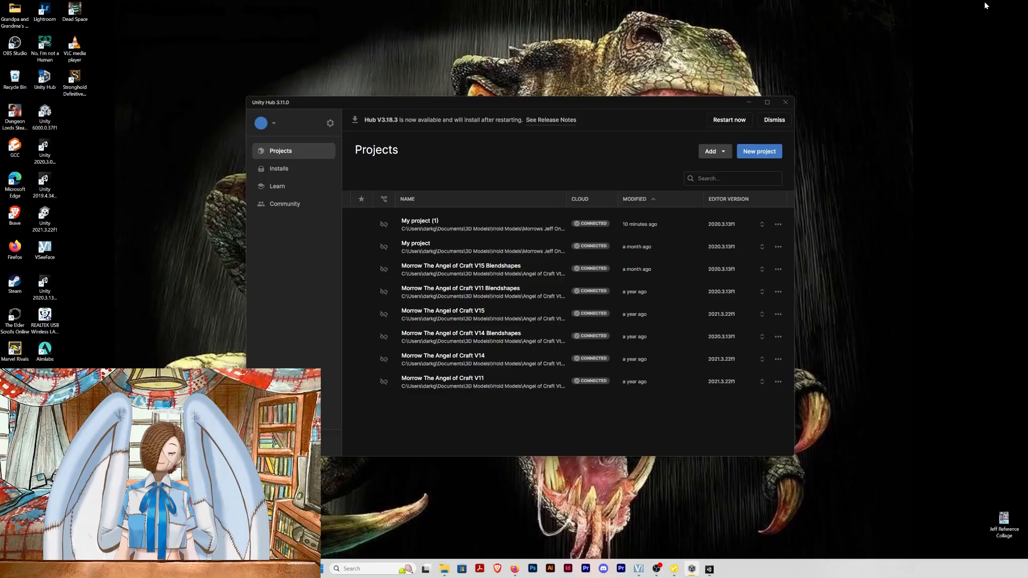
pyautogui.click(785, 102)
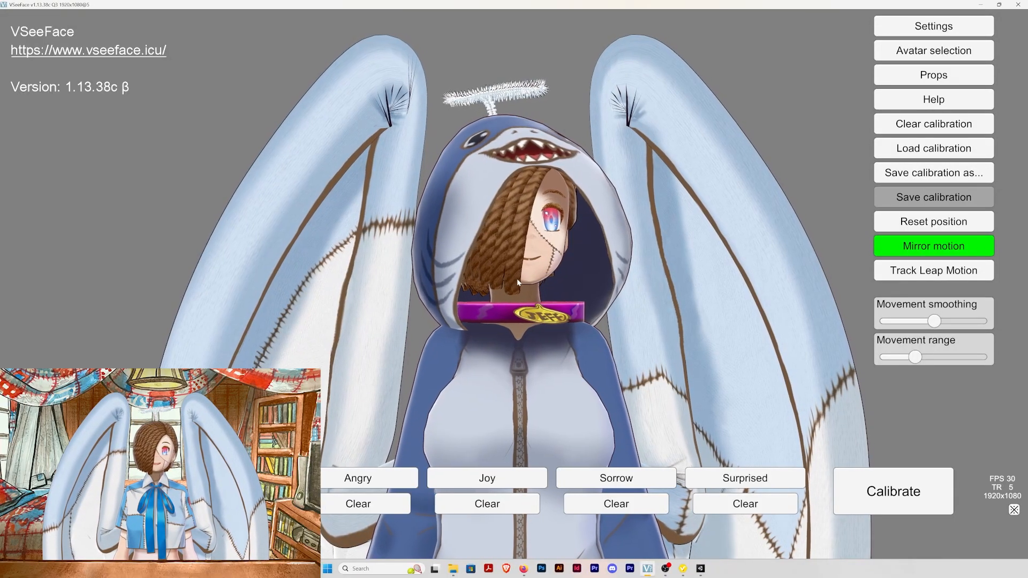